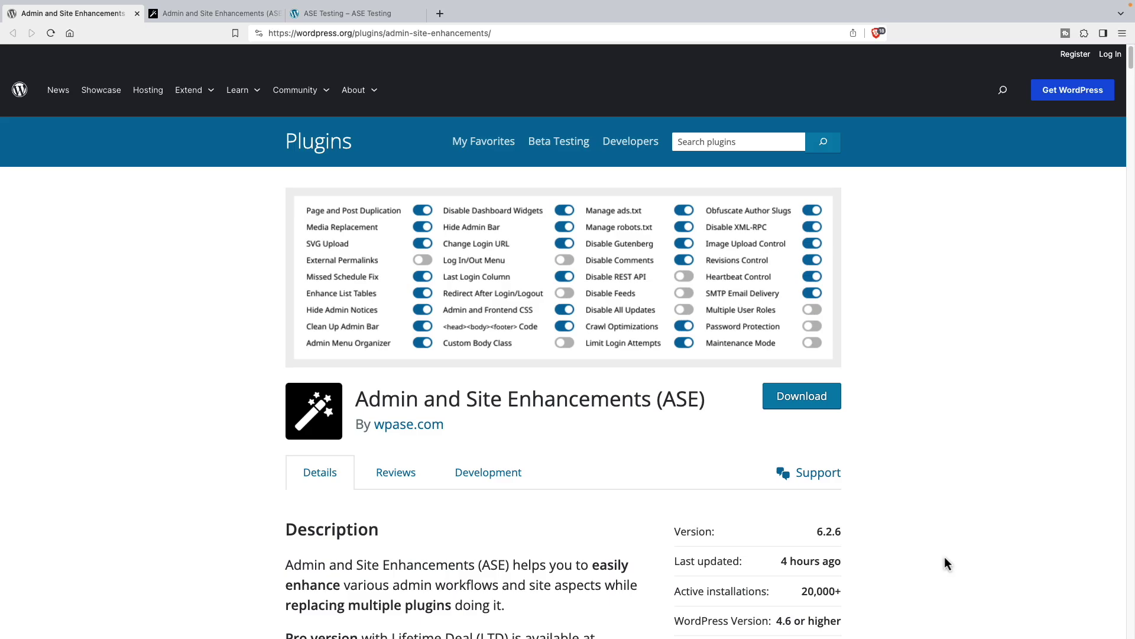
Switch to the wpase.com site and open its Features overview page
scroll(945, 556, "down", 1)
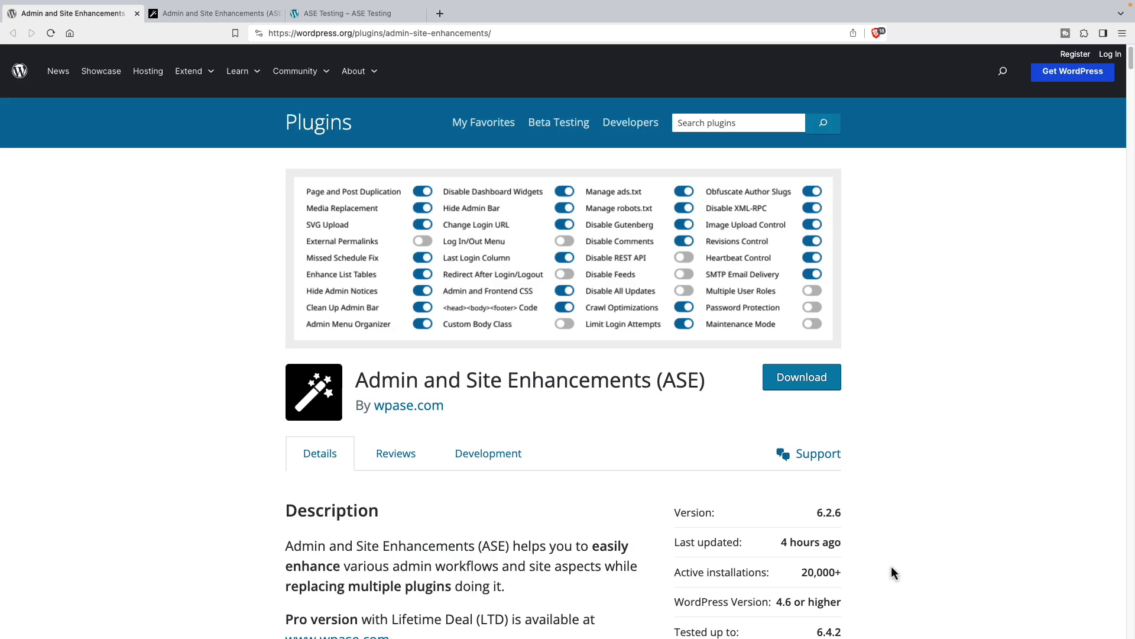
left_click(188, 14)
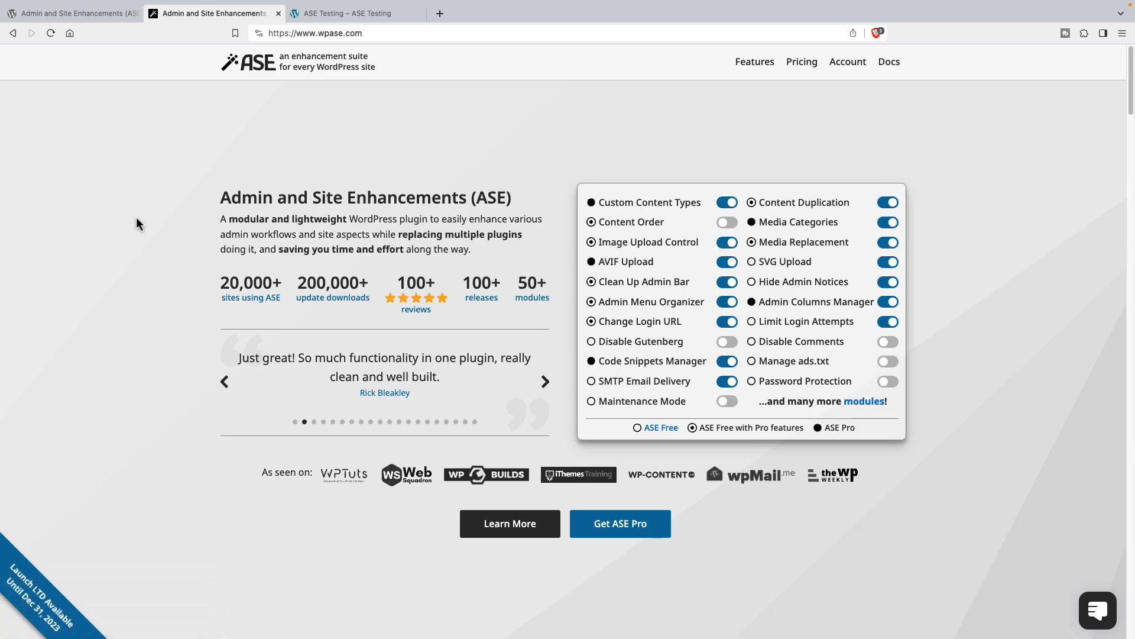
left_click(753, 63)
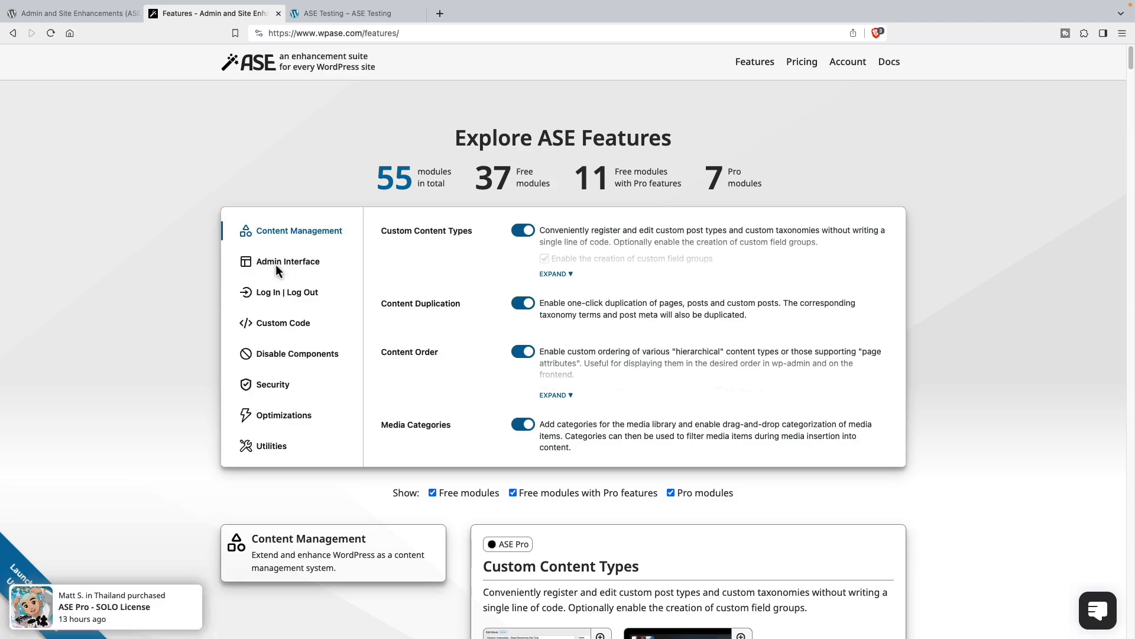
Scroll the Features page down to the Admin Columns Manager card under Admin Interface
scroll(193, 270, "down", 12)
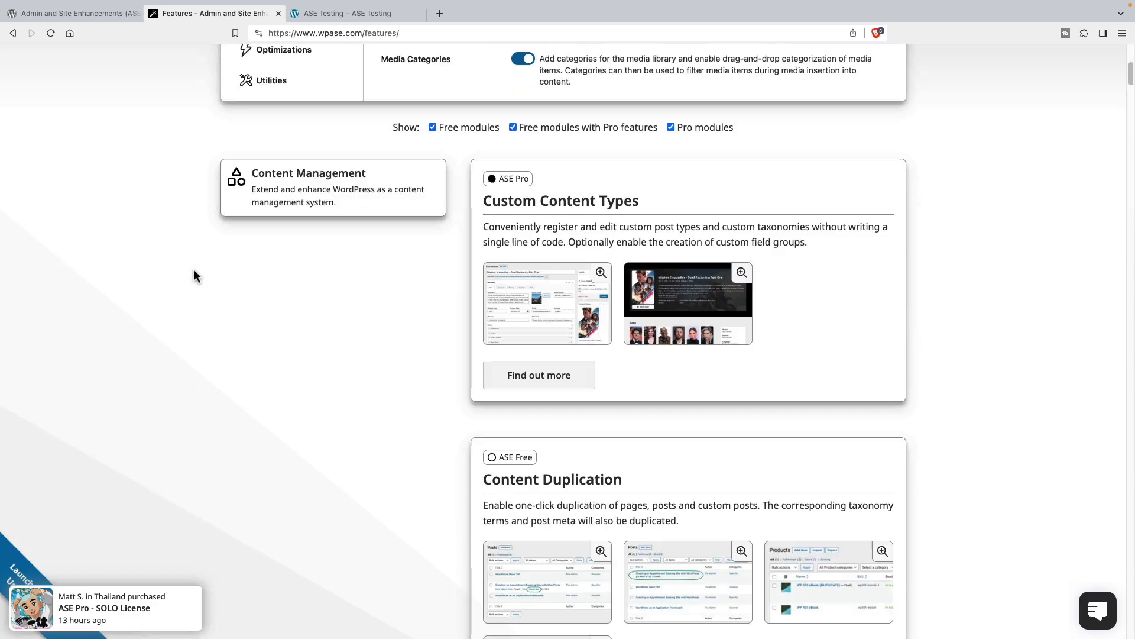
scroll(195, 268, "down", 12)
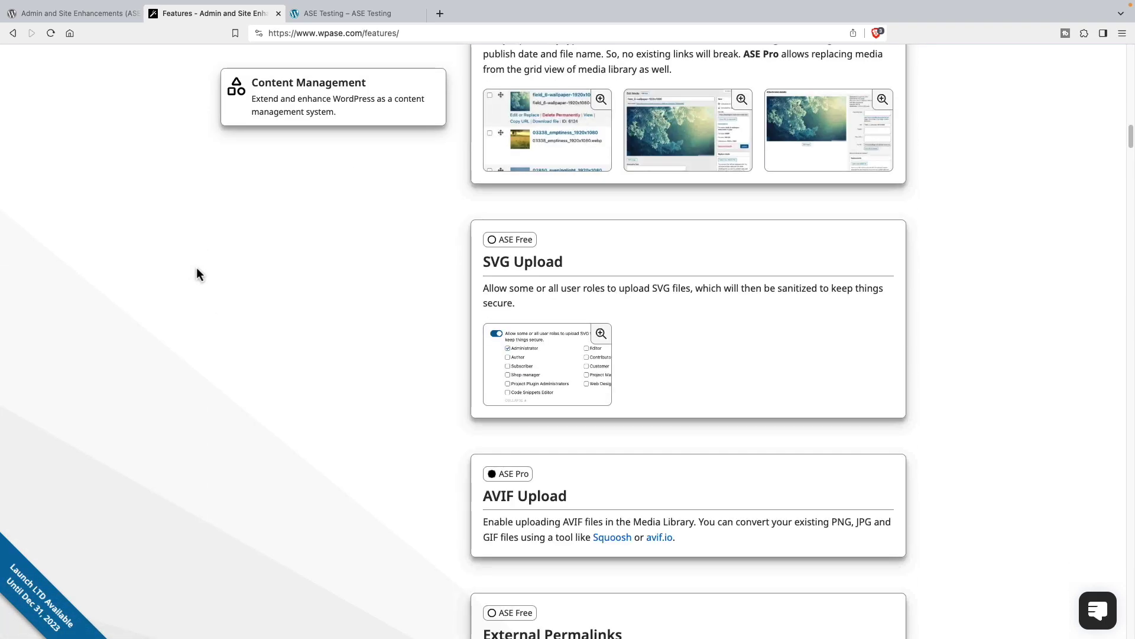
scroll(198, 267, "down", 15)
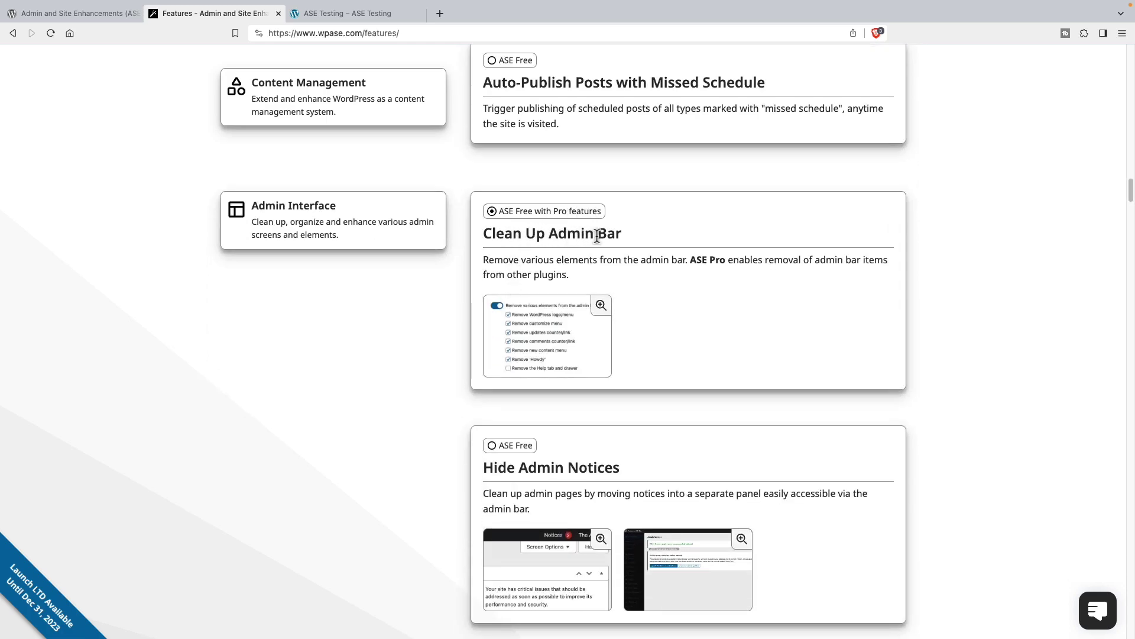
scroll(598, 235, "down", 5)
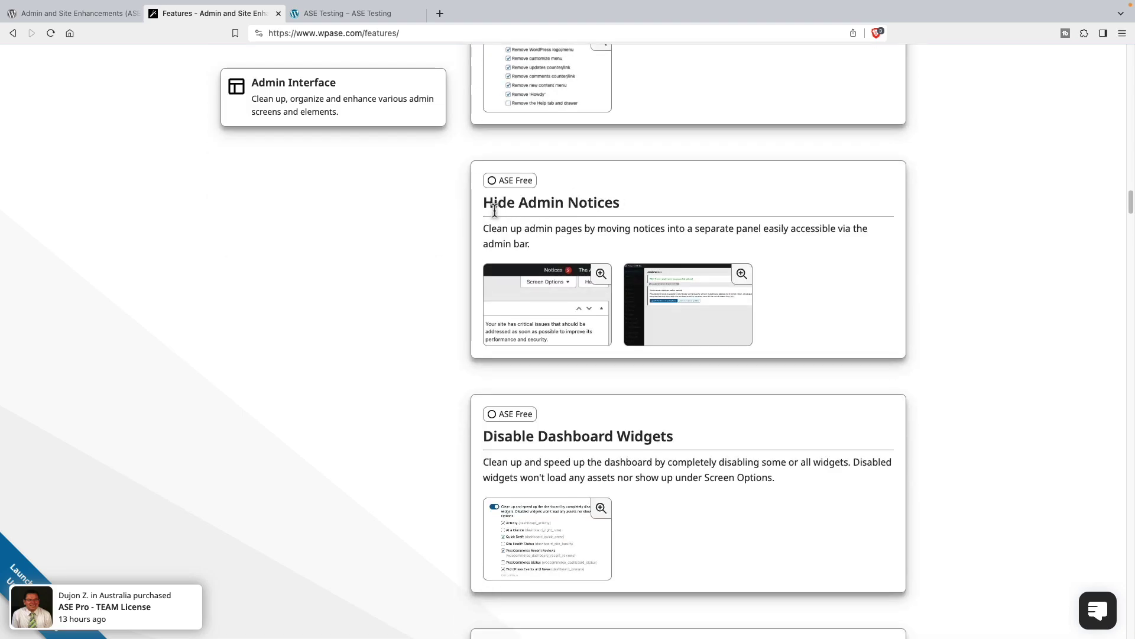
scroll(589, 206, "down", 2)
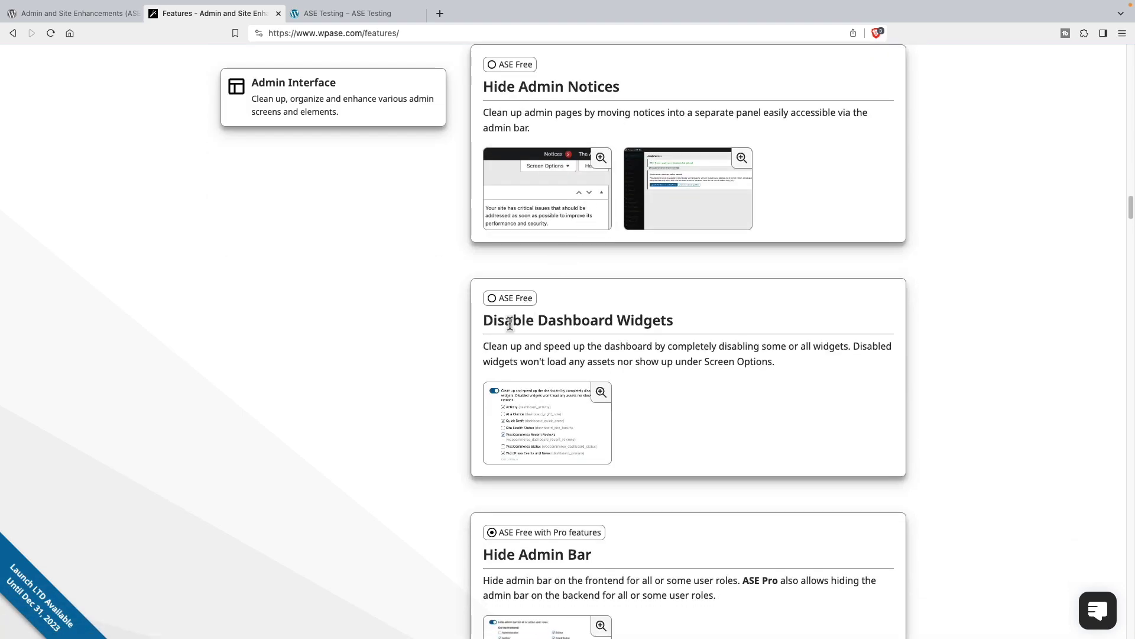
scroll(618, 315, "down", 5)
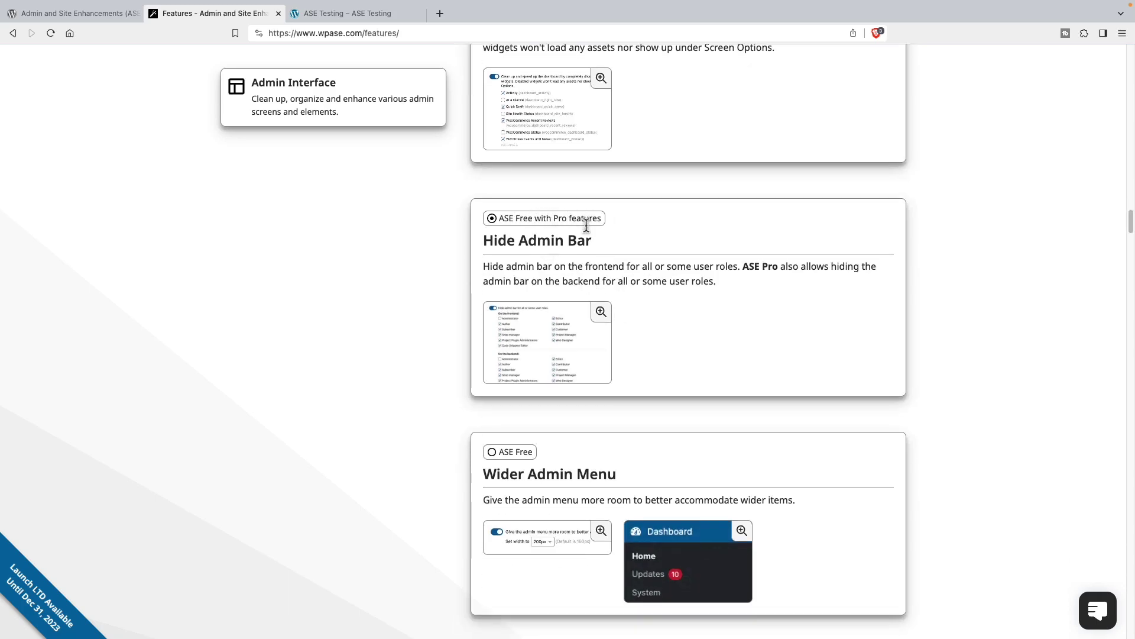
scroll(583, 246, "down", 4)
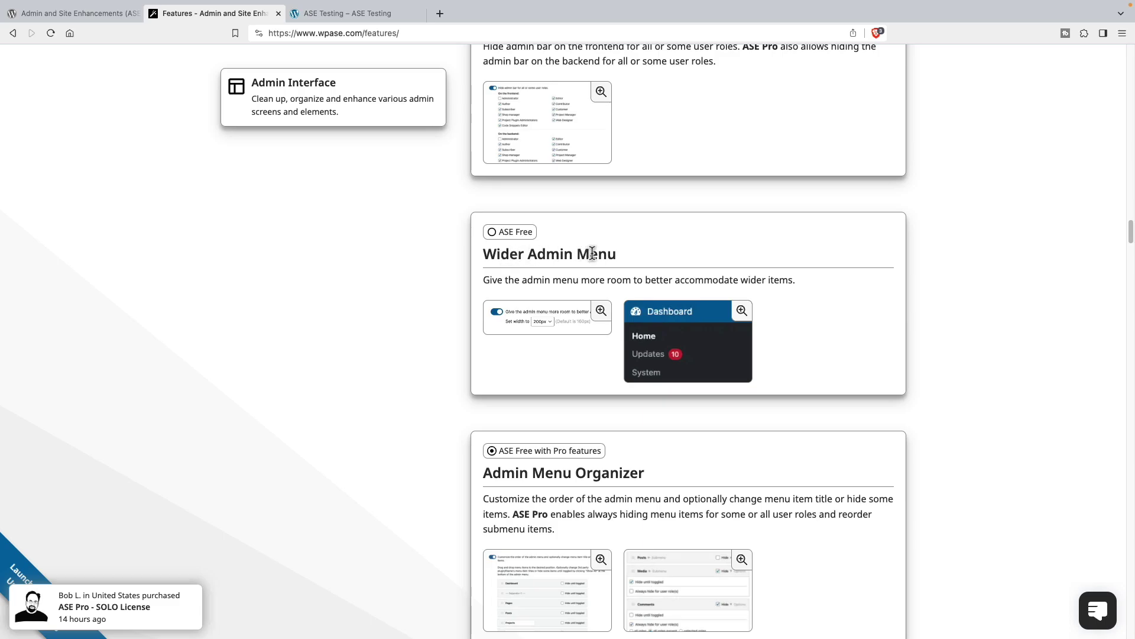
scroll(585, 250, "down", 3)
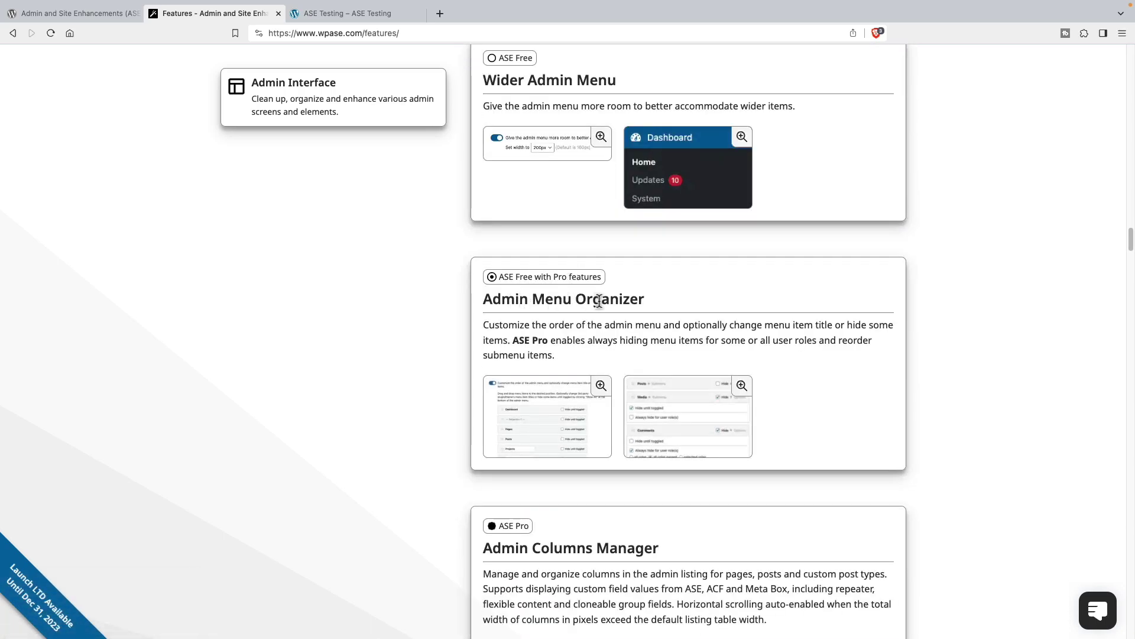
scroll(598, 301, "down", 4)
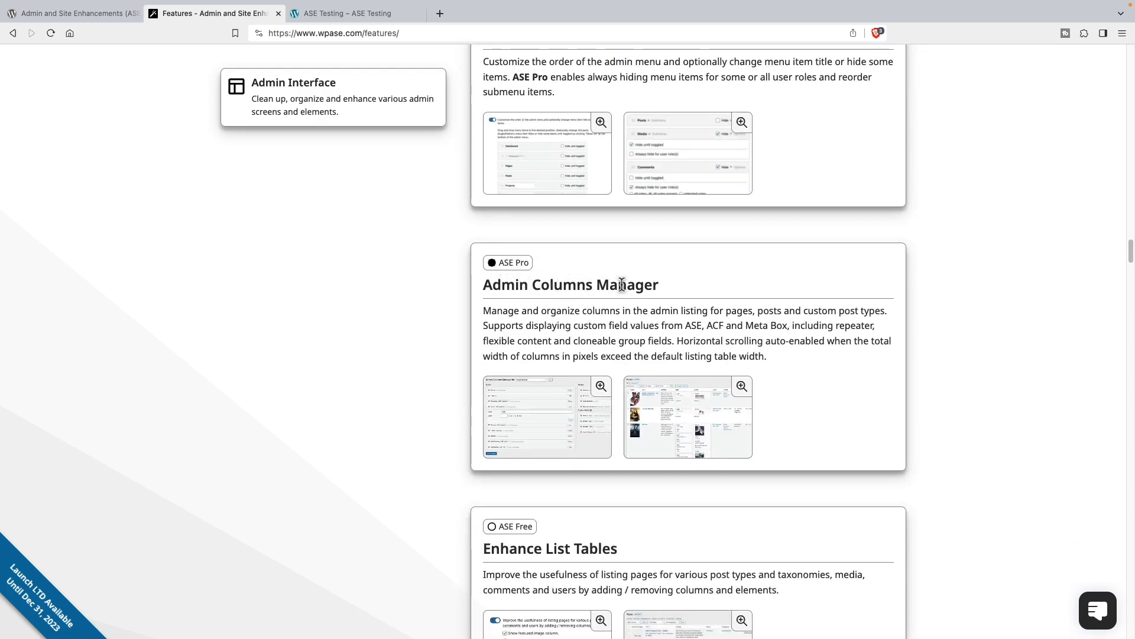
scroll(621, 287, "down", 3)
scroll(551, 259, "down", 2)
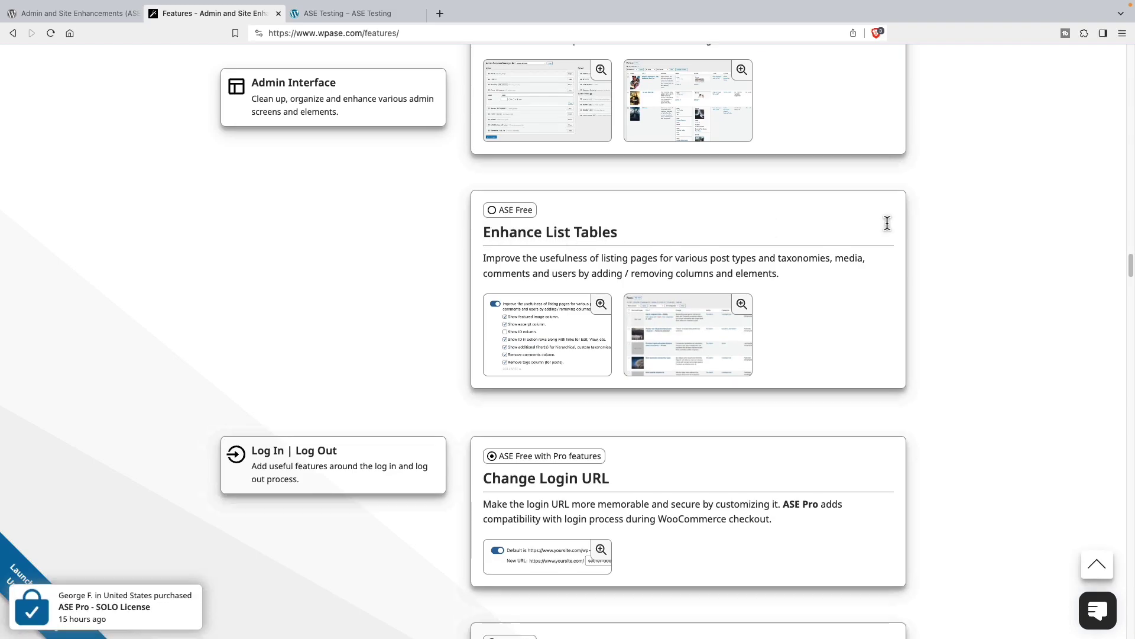
scroll(946, 225, "up", 3)
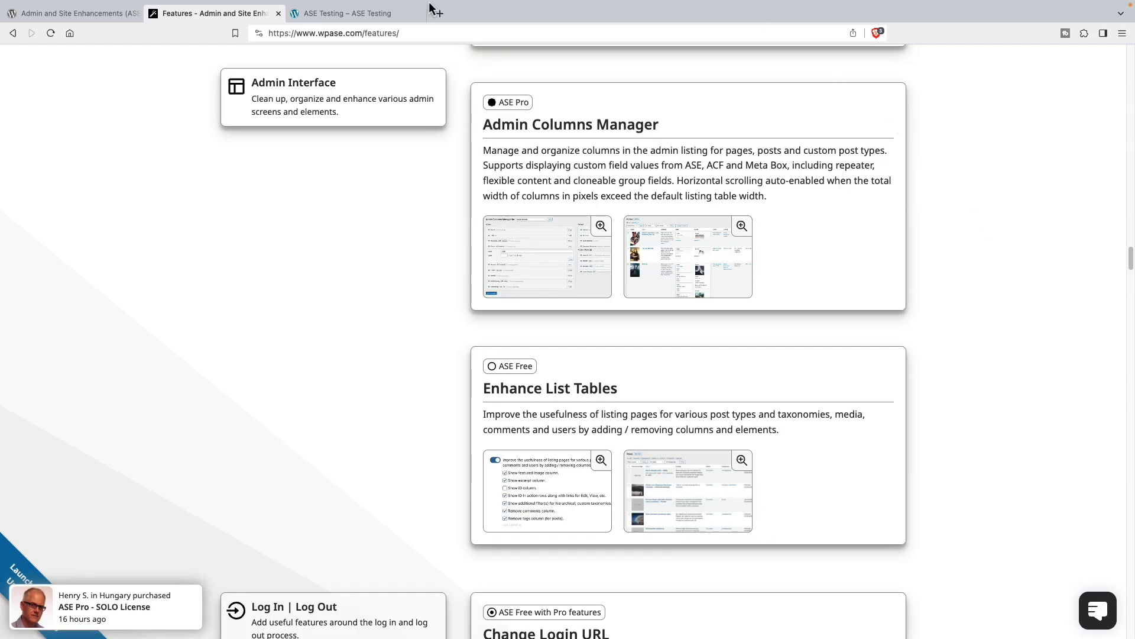
Open the ASE Testing dashboard and go to Installed Plugins, listing seven plugins including ASE Pro 6.2.6.1
left_click(336, 17)
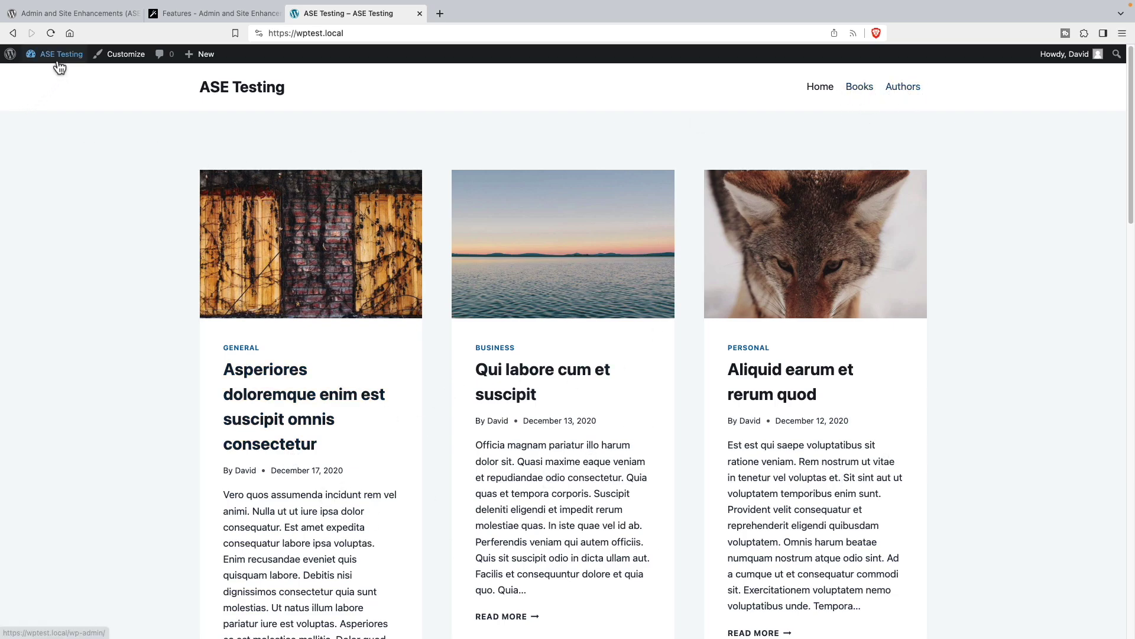
mouse_move(56, 53)
left_click(45, 79)
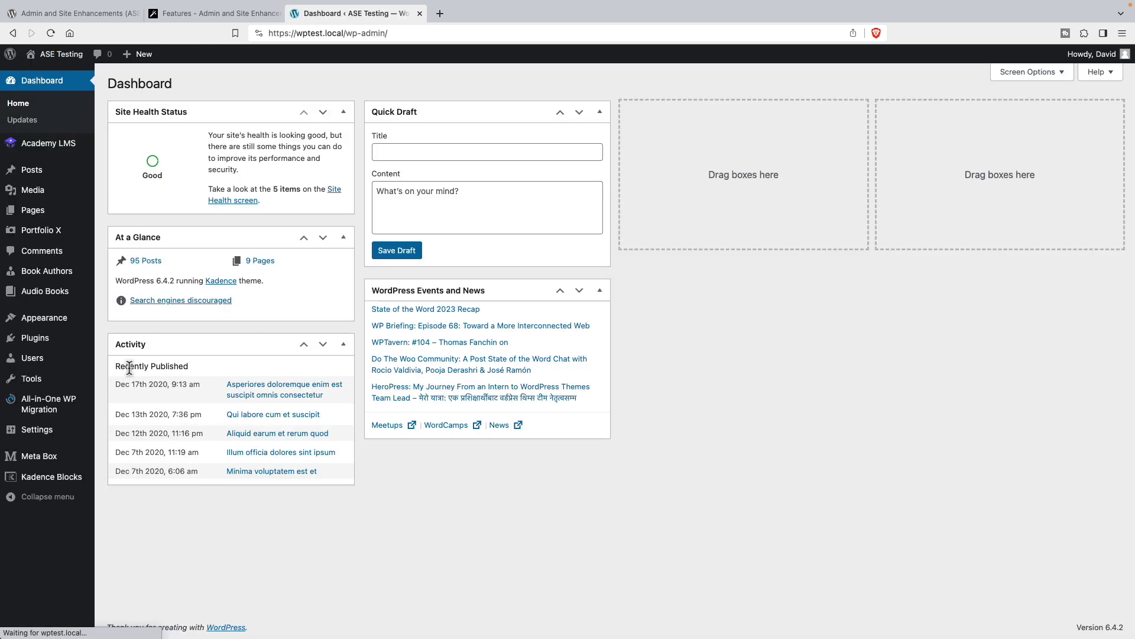
left_click(50, 340)
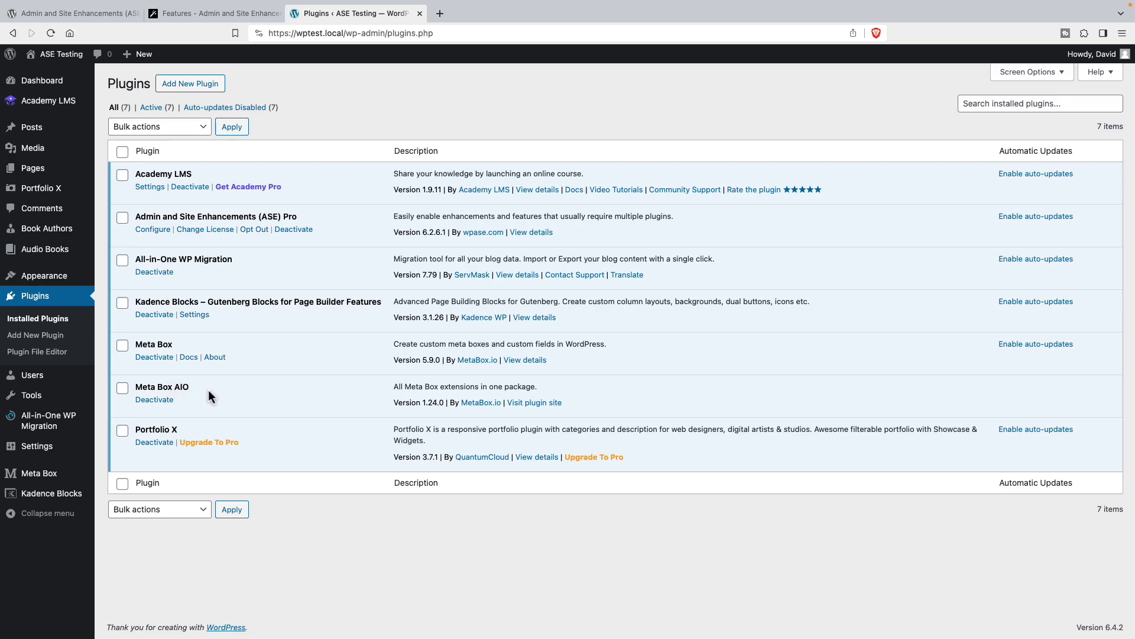
mouse_move(49, 478)
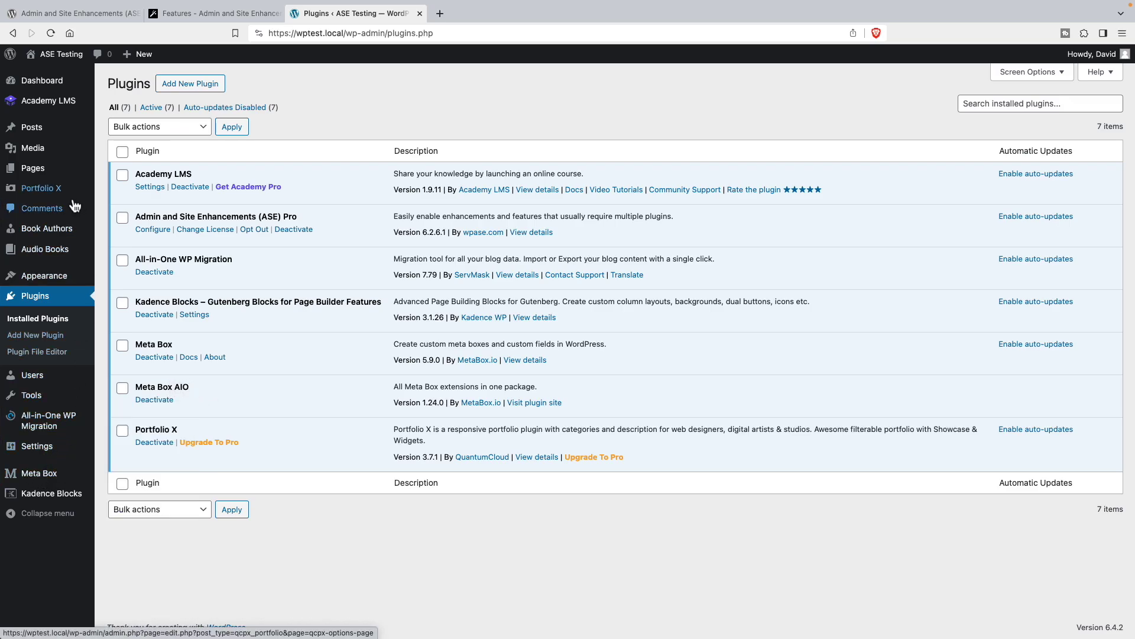
mouse_move(69, 256)
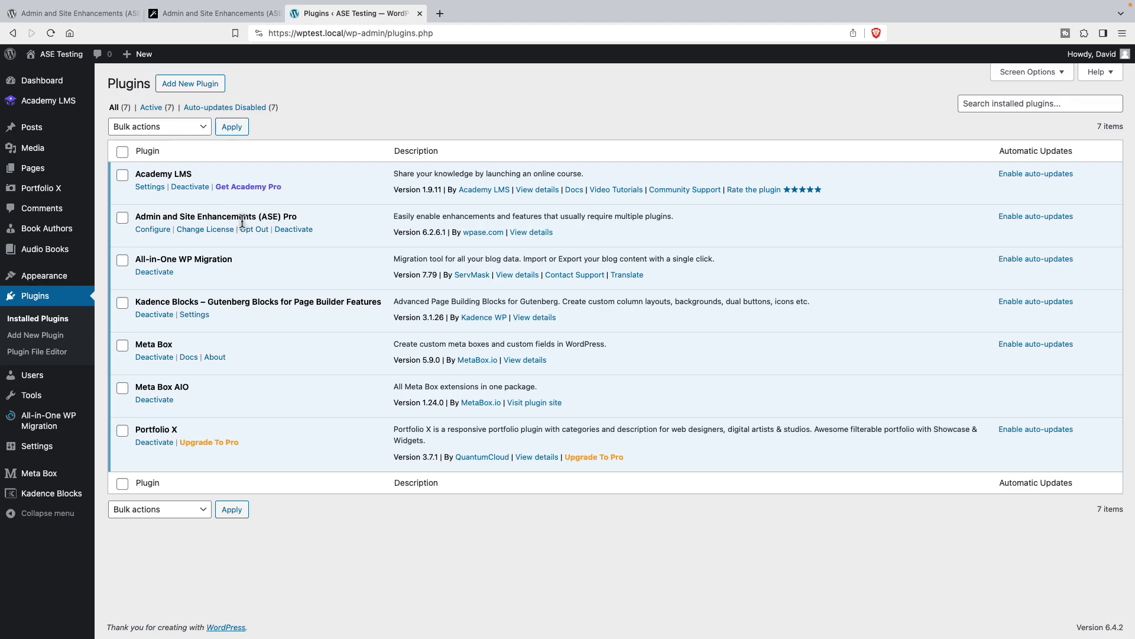
mouse_move(60, 401)
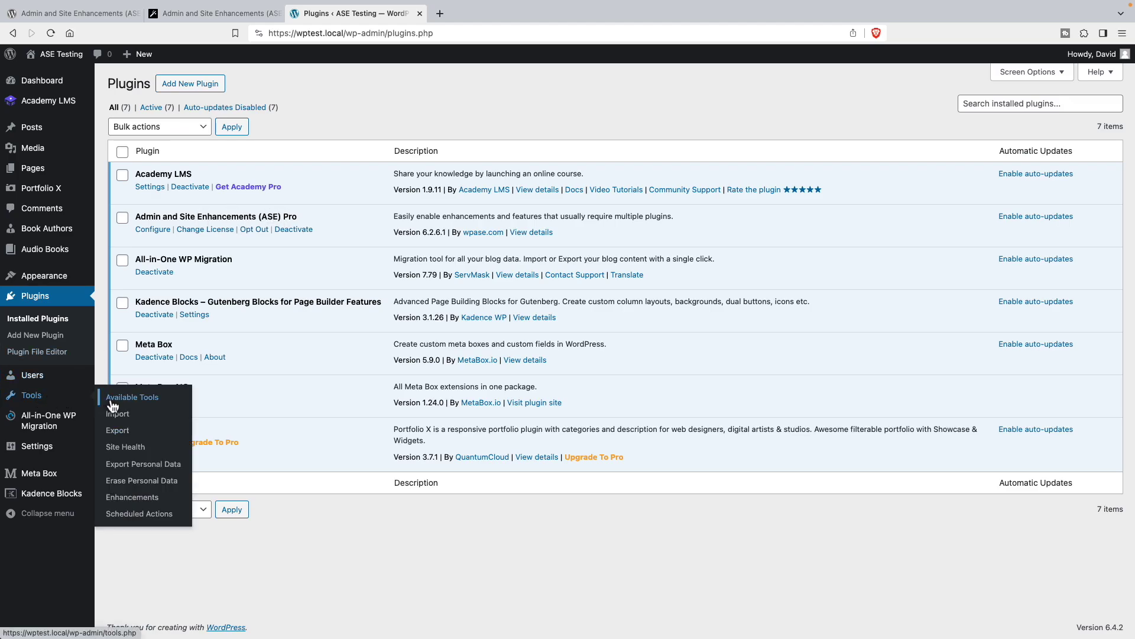
Open ASE's Enhancements settings and move from Admin Interface to the Custom Code modules
left_click(126, 501)
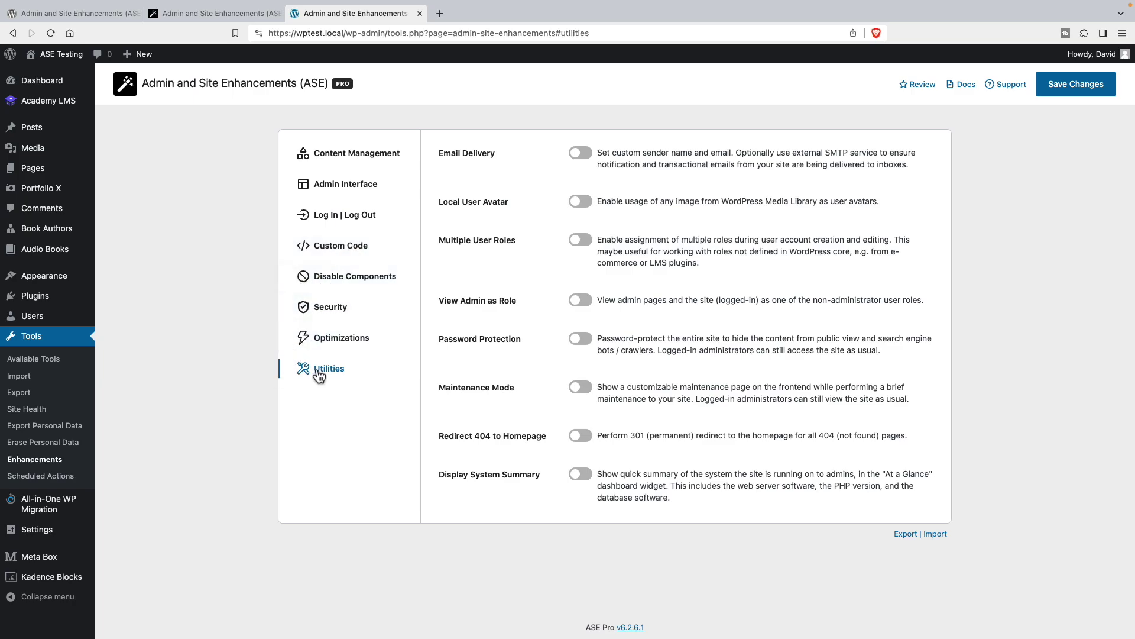
left_click(345, 184)
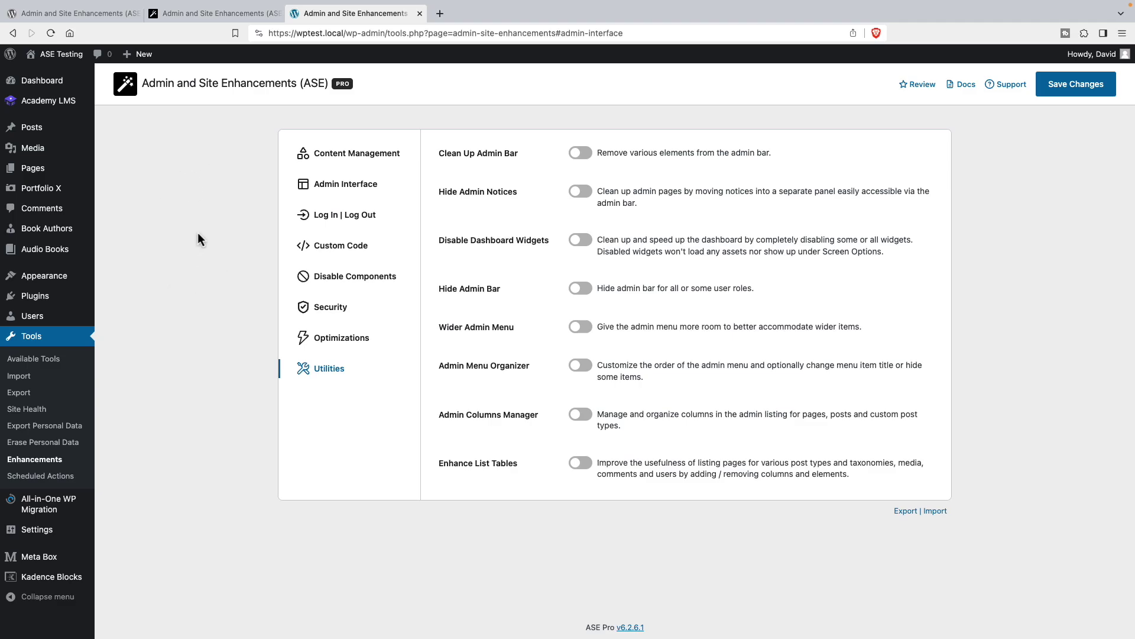
left_click(318, 248)
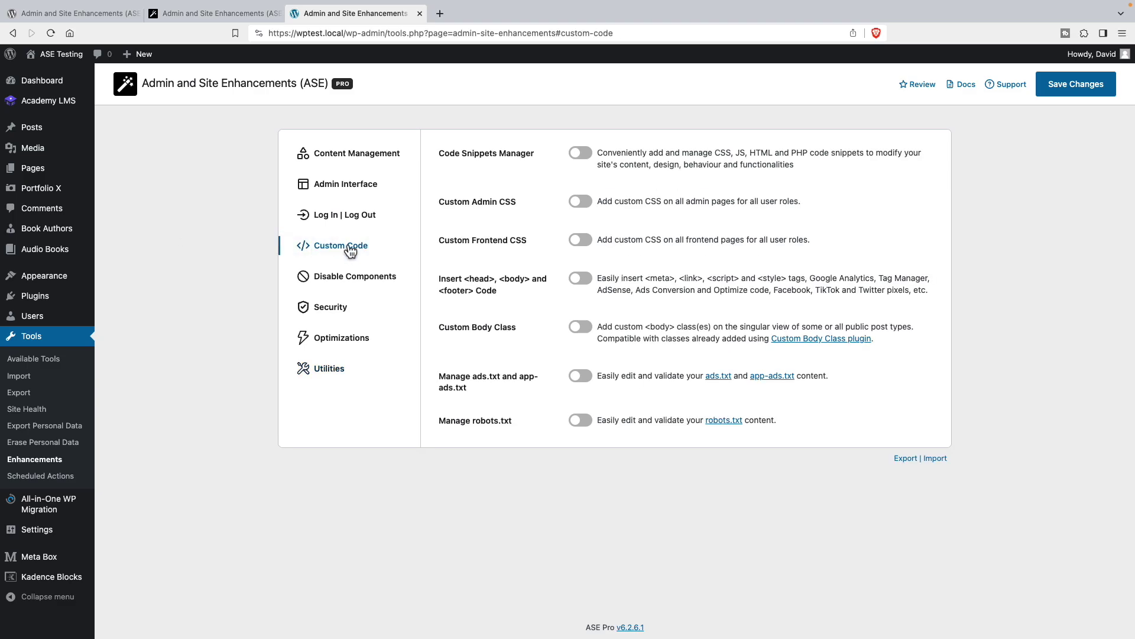
Enable and save Code Snippets Manager, then start a PHP snippet titled 'Add ASE to Admin Bar'
left_click(585, 157)
left_click(1064, 95)
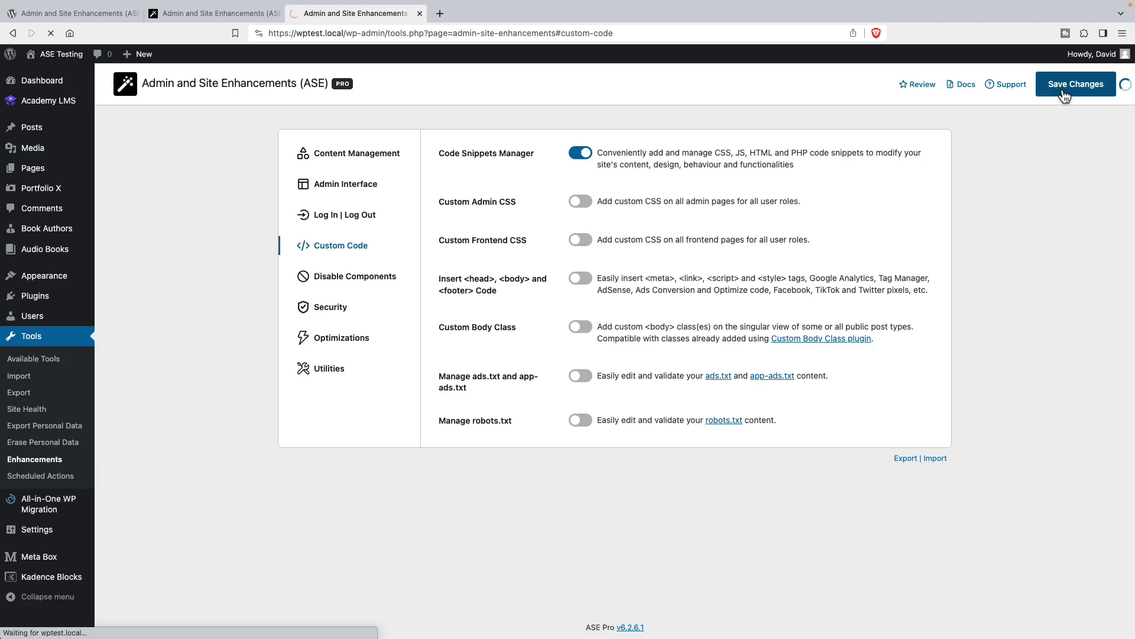
mouse_move(41, 275)
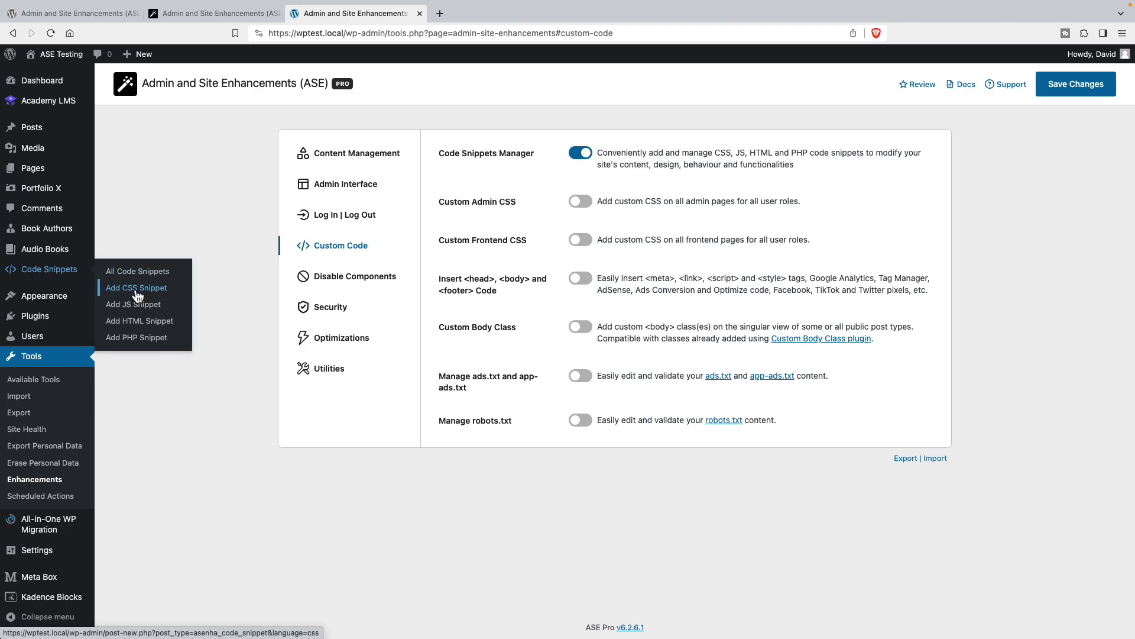
left_click(130, 339)
left_click(151, 108)
type("Add A")
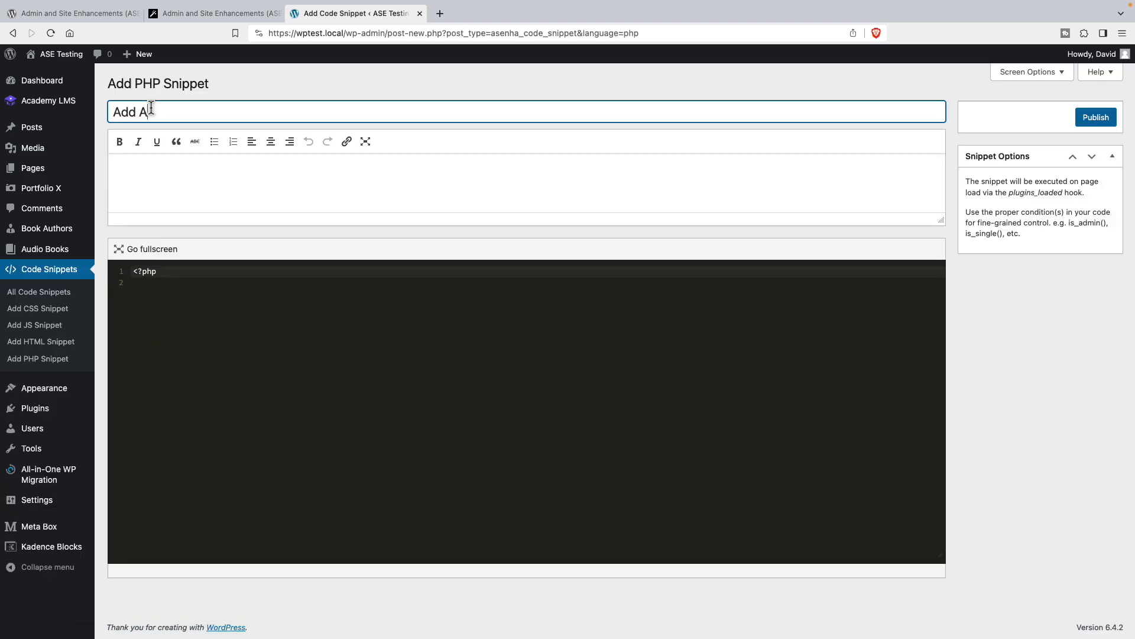
type("SE to Admin Bar")
Paste the admin-bar PHP code into the snippet and delete the duplicate <?php line
left_click(137, 282)
type("<?php if ( ! function_exists( 'dcm_add_link_to_admin_bar' ) ) {     // Only show to admins     if ( ! current_user_can( 'manage_options' ) ) {         return;     }     function dcm_add_link_to_admin_bar($wp_admin_bar) {         $wp_admin_bar->add_node( array(             'parent' => 'site-name',             'id'     => 'ase',             'title'  => 'ASE',             'href'   => esc_url( admin_url( 'tools.php?page=admin-site-enhancements' ) ),             'meta'   => false         ));     } } add_action( 'admin_bar_menu', 'dcm_add_link_to_admin_bar', 999 );")
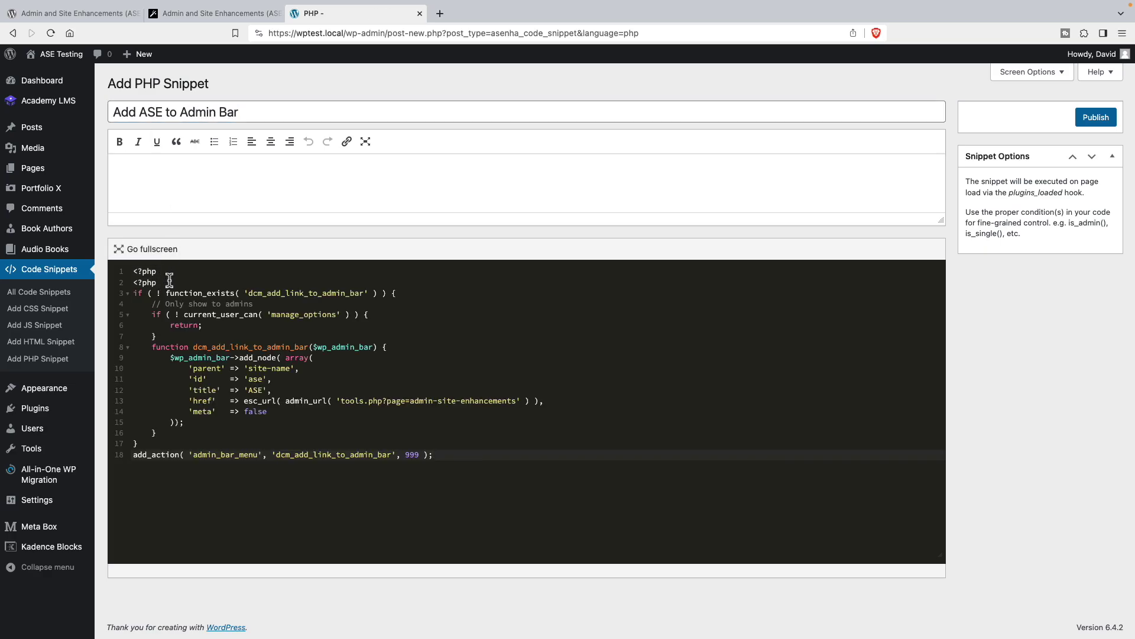
key("super+m")
triple_click(136, 283)
key("BackSpace")
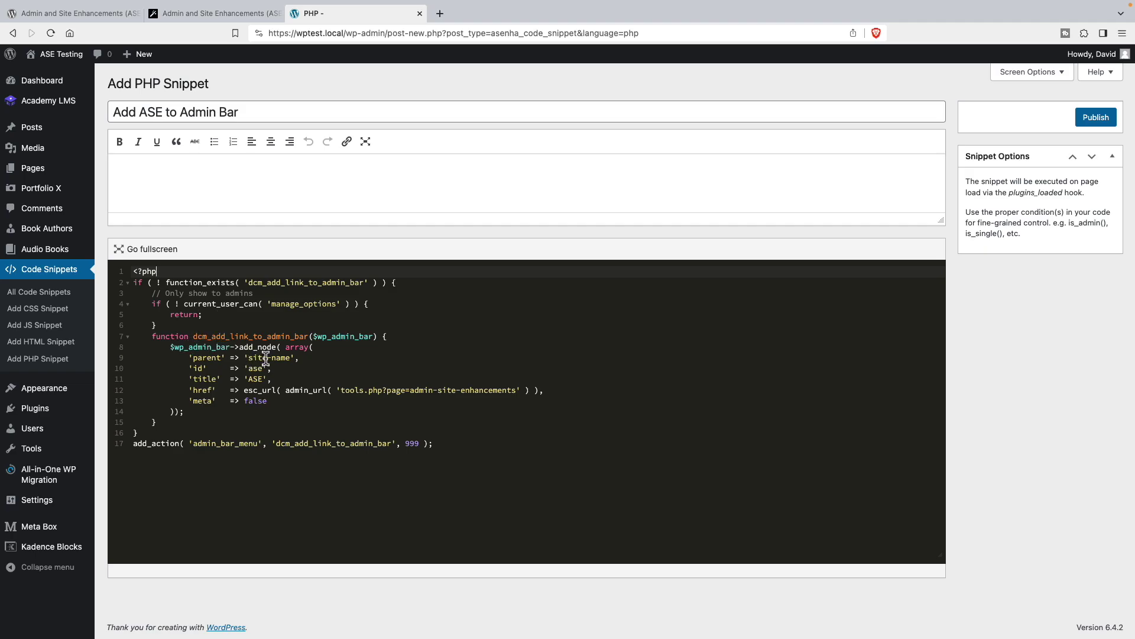
mouse_move(44, 59)
mouse_move(34, 456)
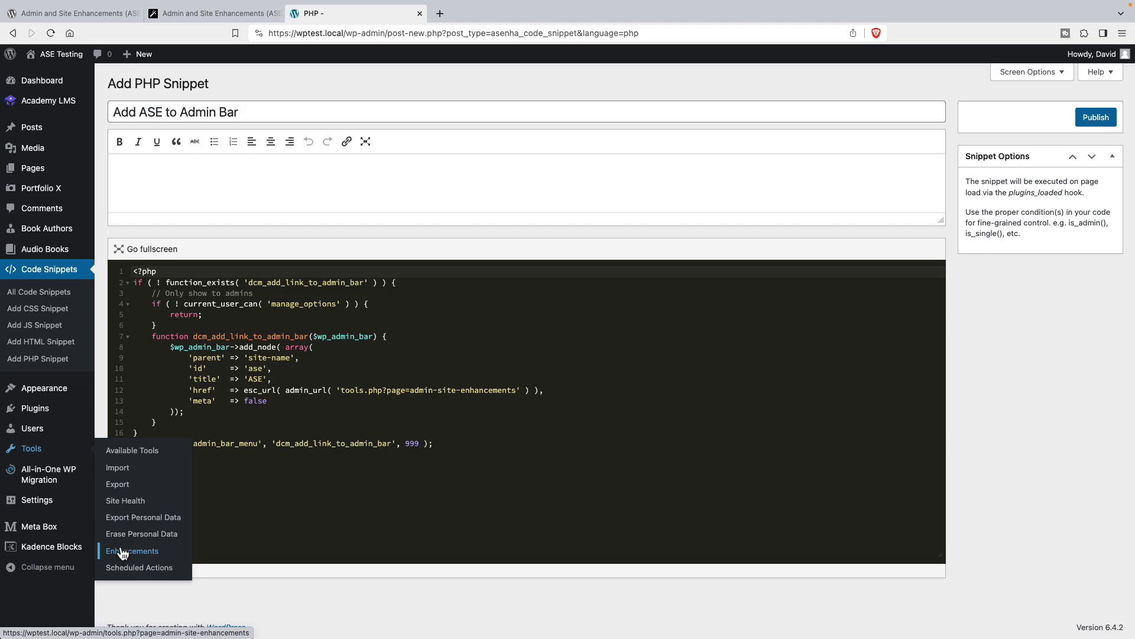
Publish the 'Add ASE to Admin Bar' snippet, then open ASE settings on the Utilities tab
left_click(1087, 124)
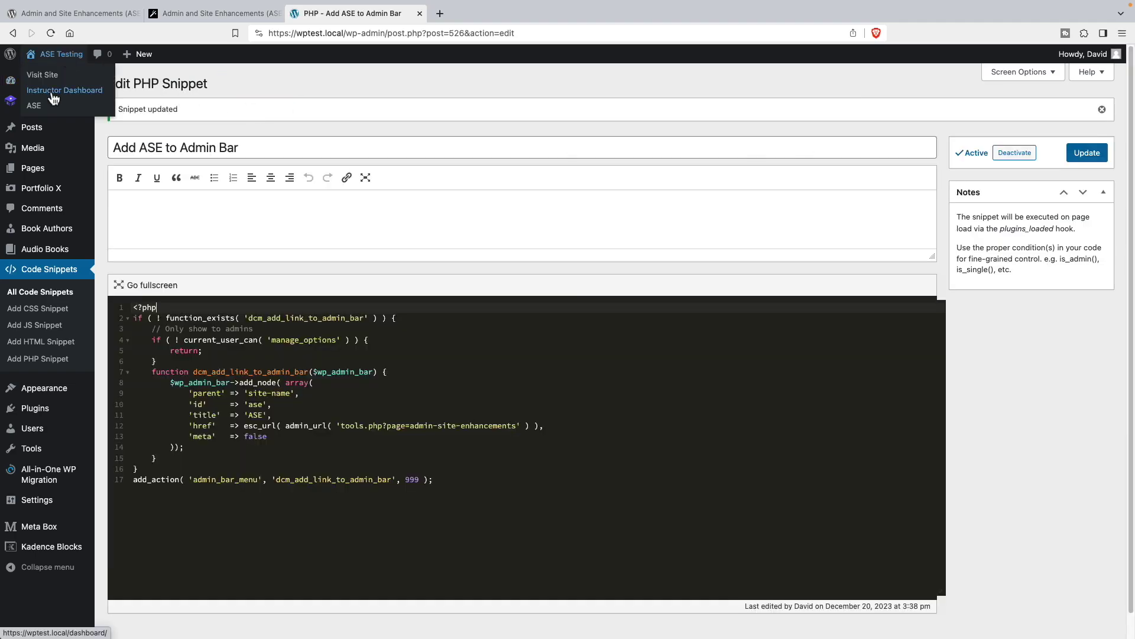
left_click(46, 108)
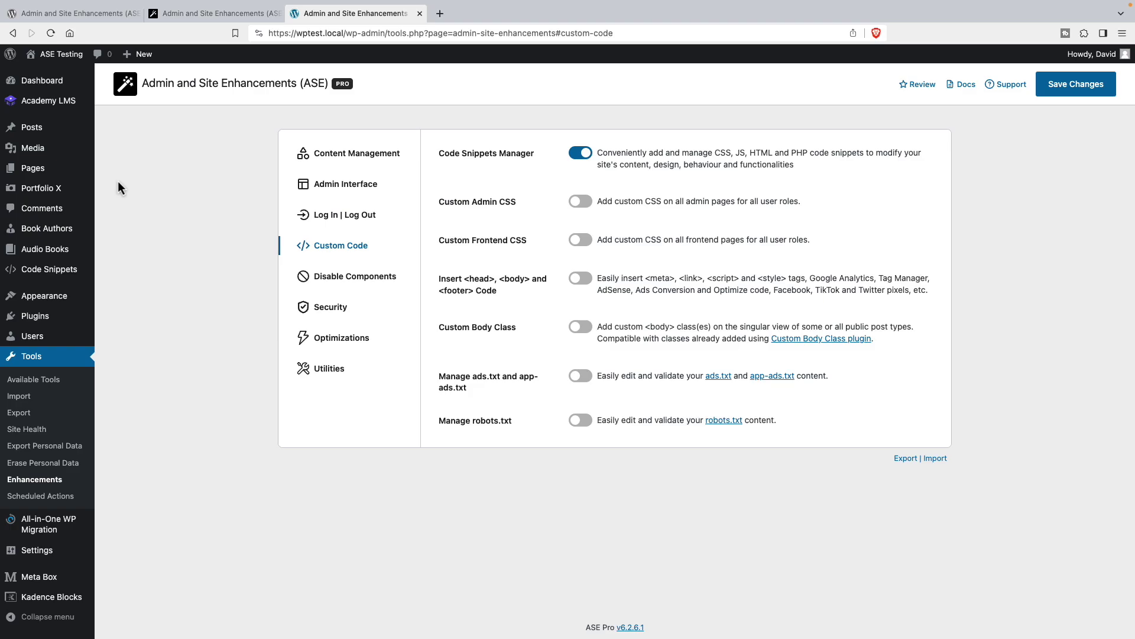
left_click(307, 372)
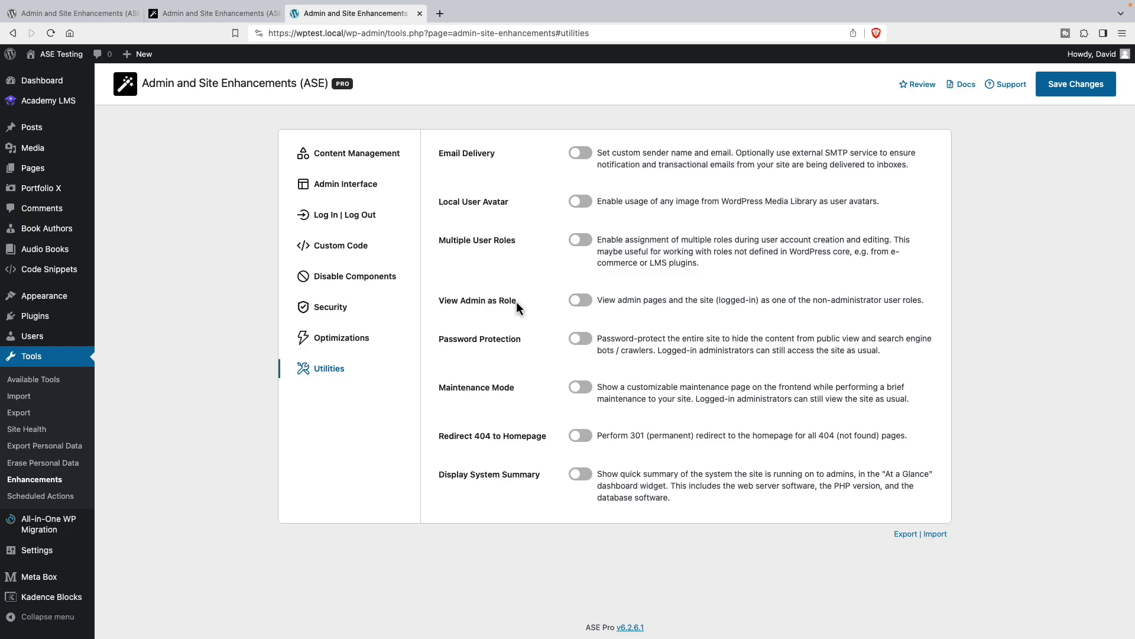
Turn on View Admin as Role, expand its warning notice, and save the change
left_click(582, 301)
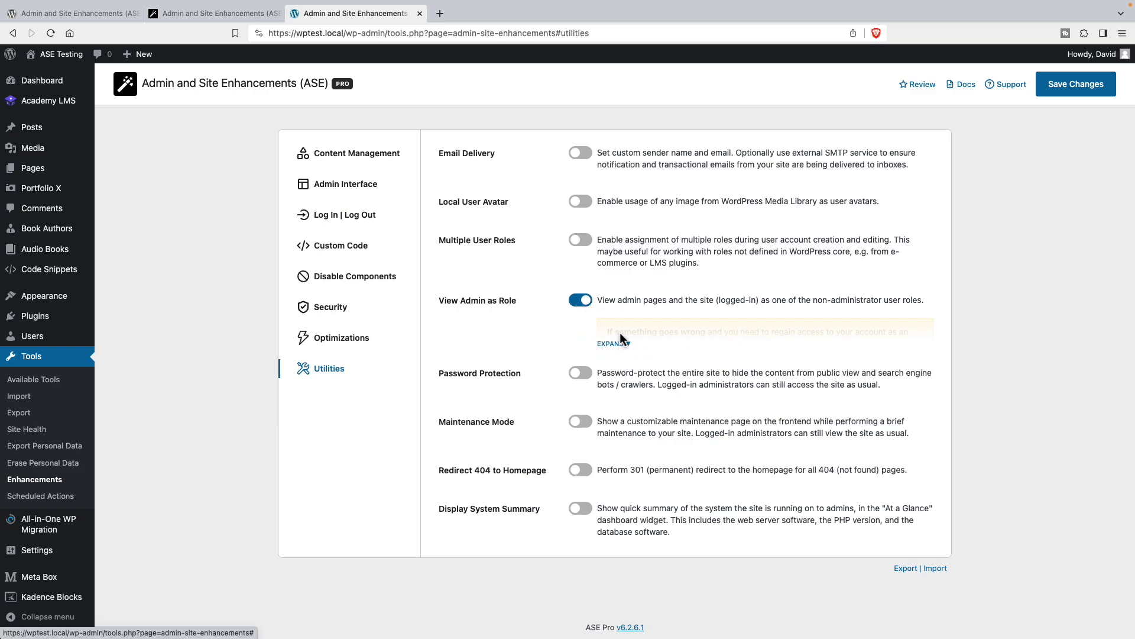
left_click(630, 347)
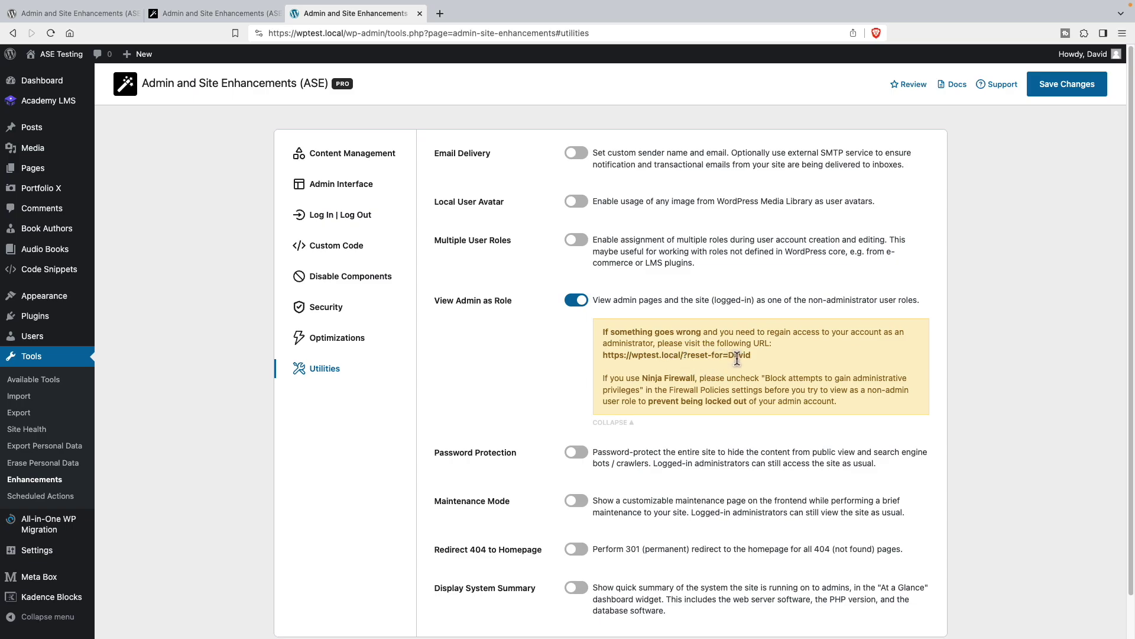
left_click(1064, 89)
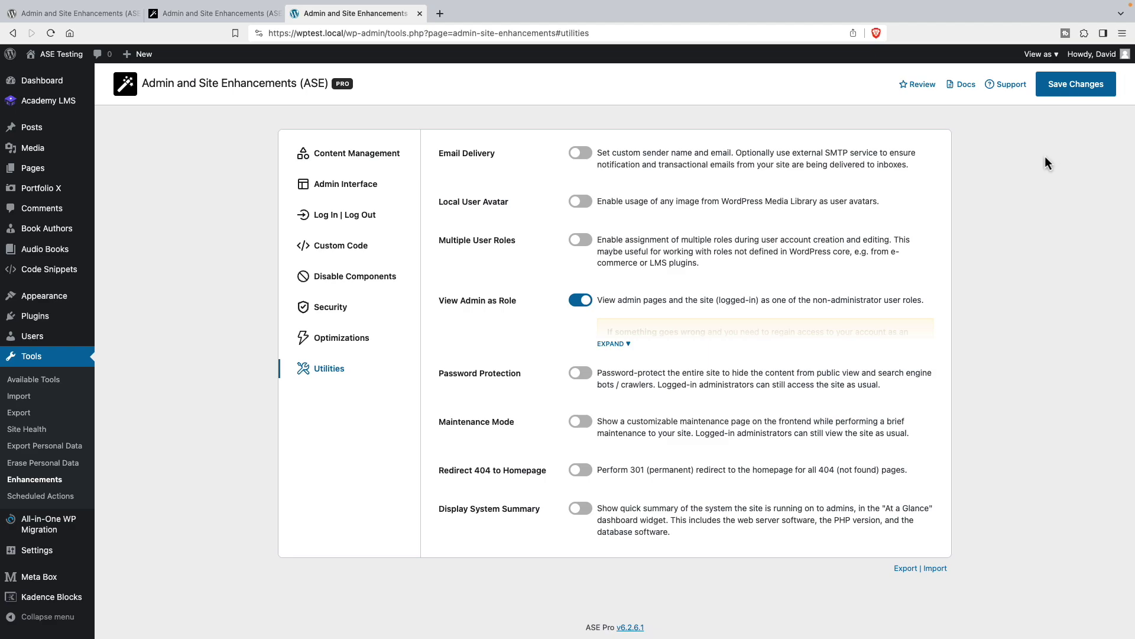
mouse_move(1042, 56)
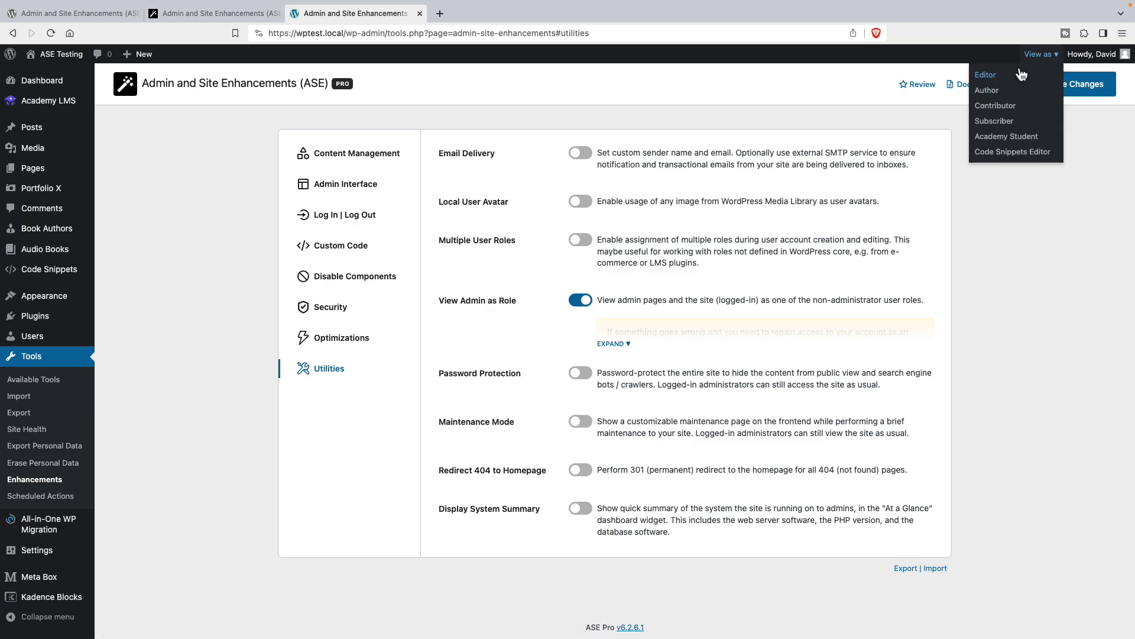
View the admin as Academy Student and inspect its reduced sidebar menu
left_click(1001, 137)
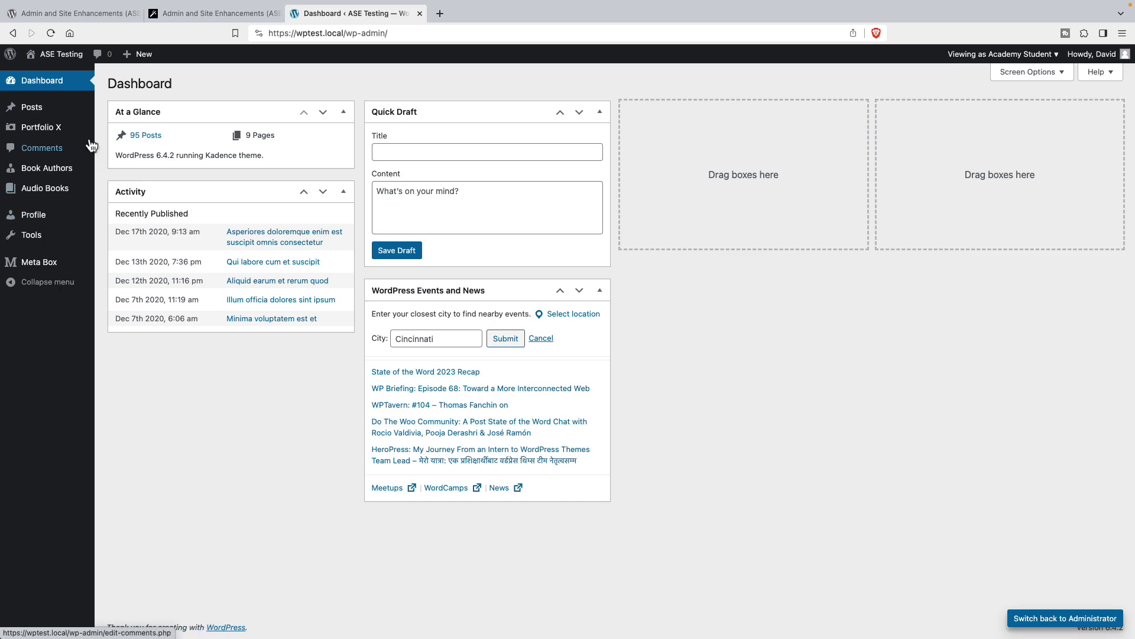
mouse_move(45, 113)
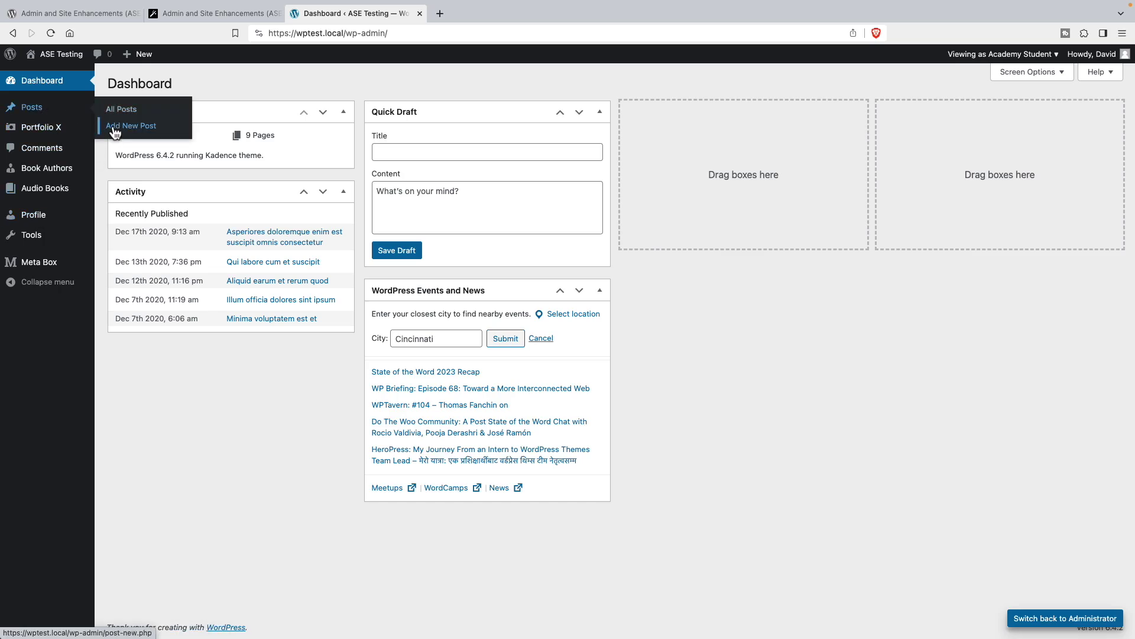
mouse_move(79, 176)
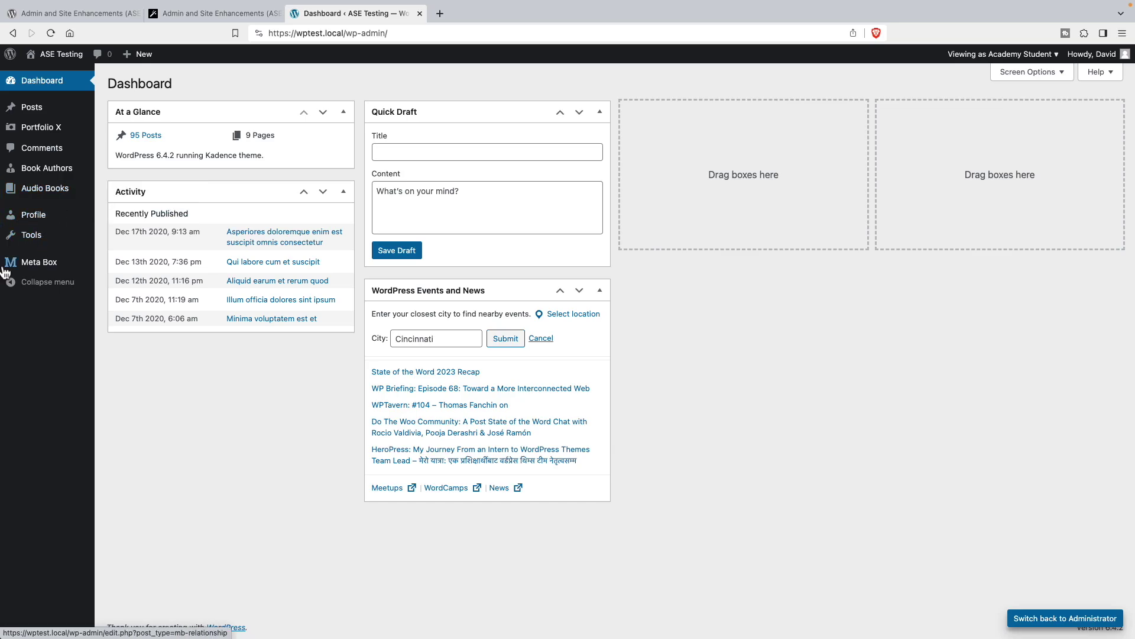
mouse_move(45, 276)
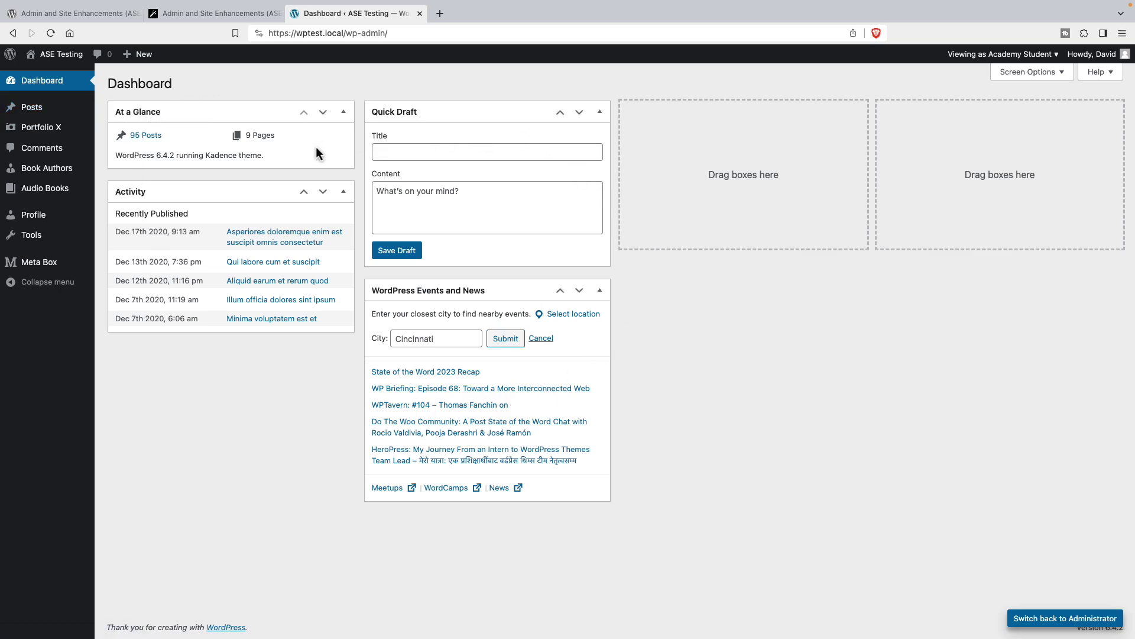
Show Screen Options listing At a Glance, Activity, Quick Draft, and WordPress Events and News
left_click(1010, 73)
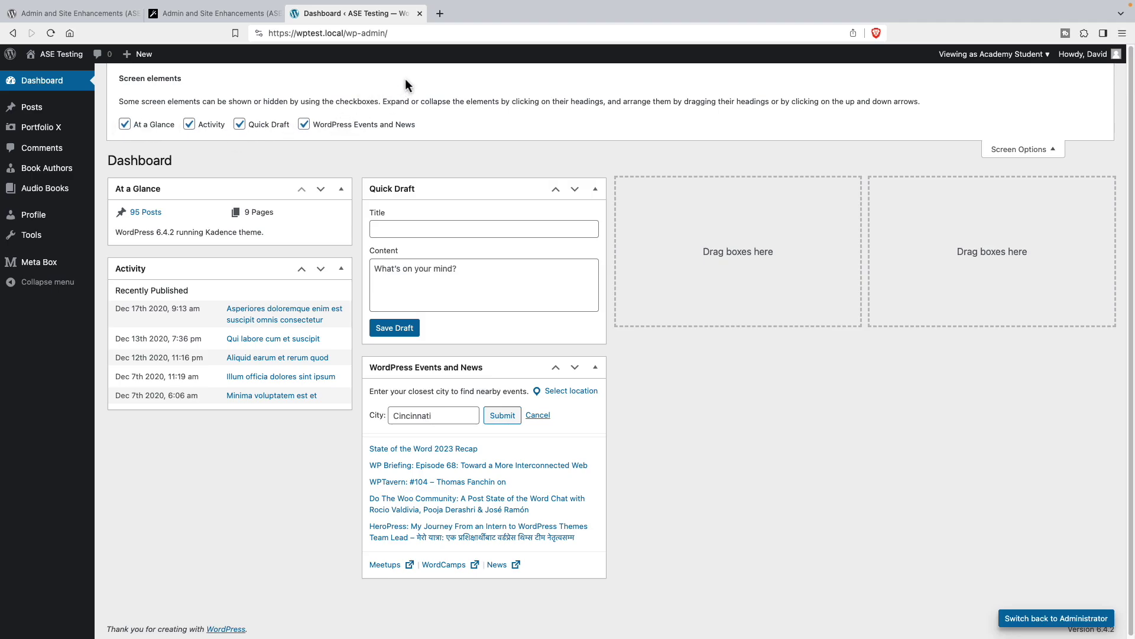
Close Screen Options, switch back to Administrator, and open ASE's Admin Interface settings
left_click(1021, 150)
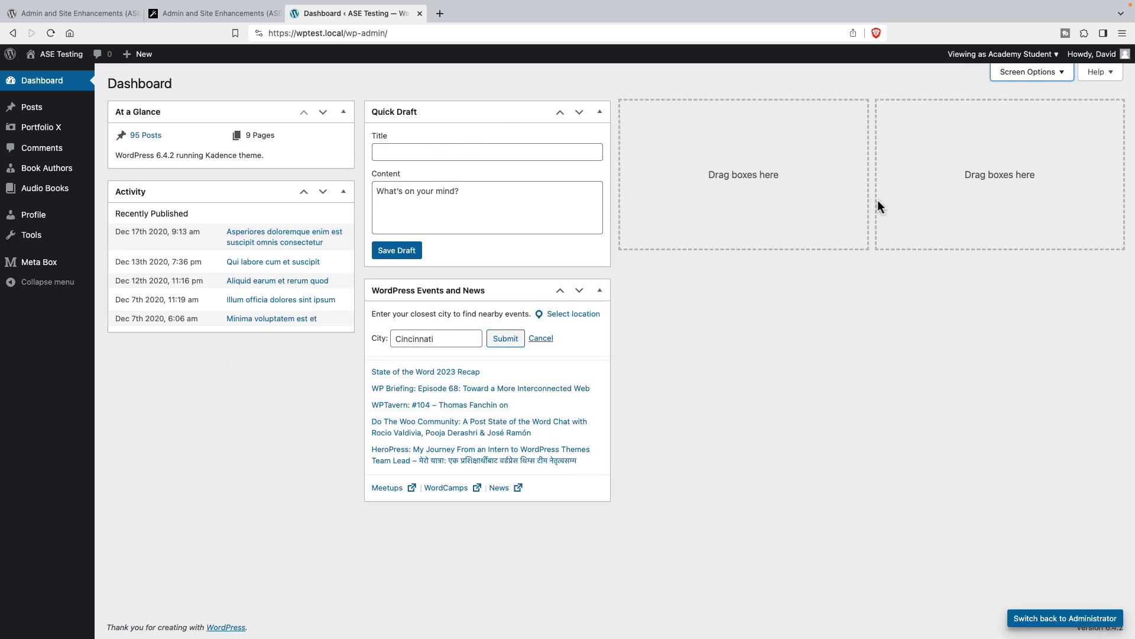
mouse_move(972, 55)
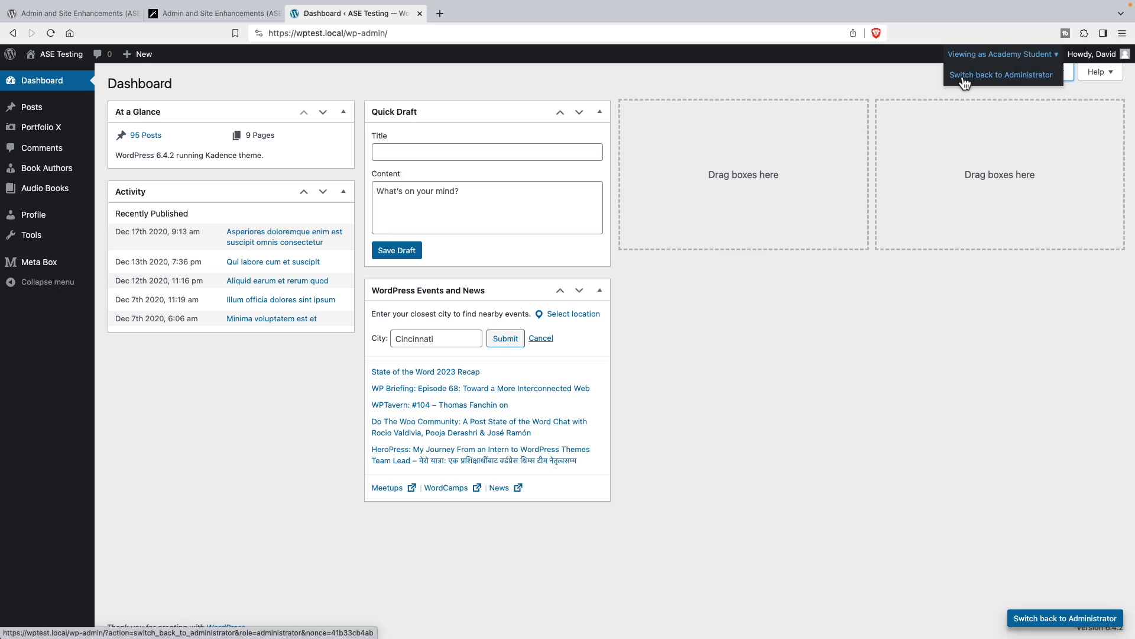
left_click(964, 77)
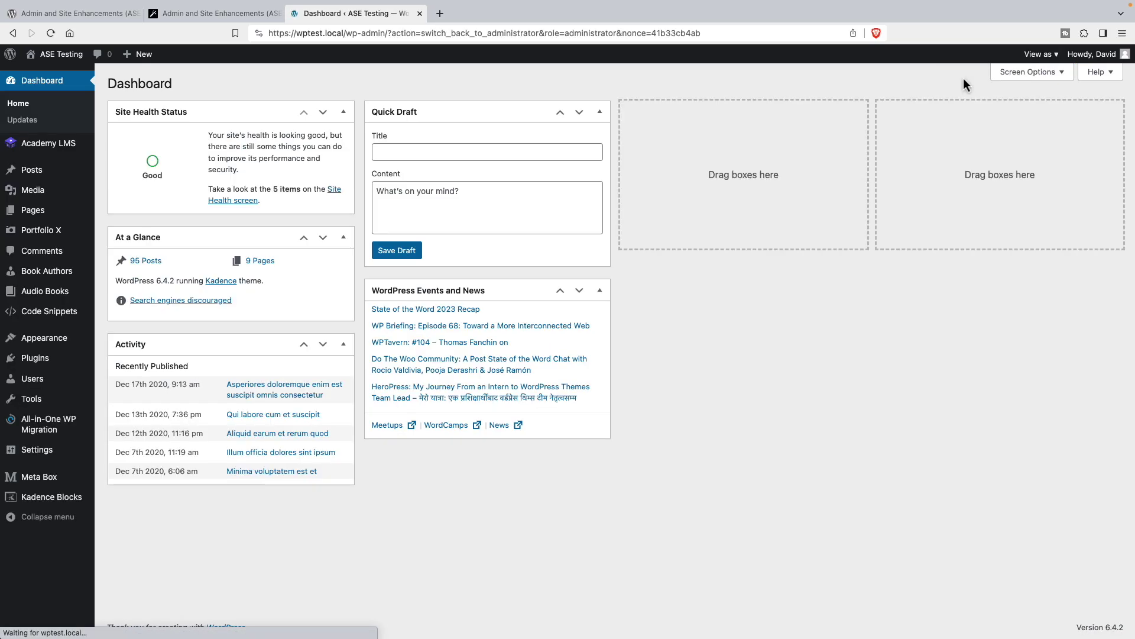
mouse_move(62, 59)
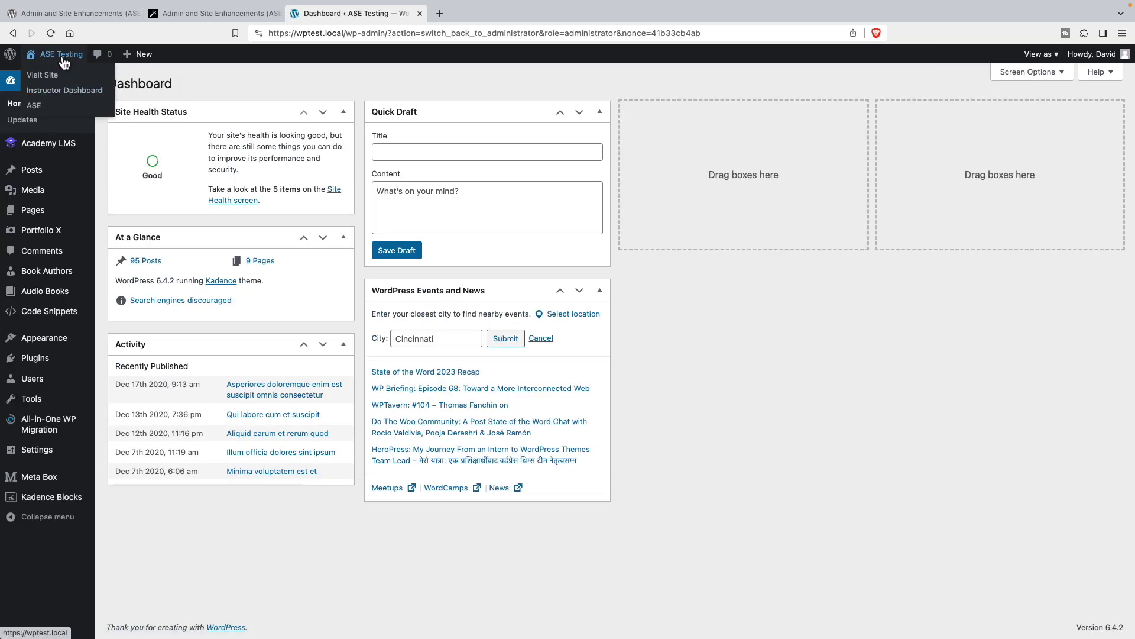
left_click(34, 108)
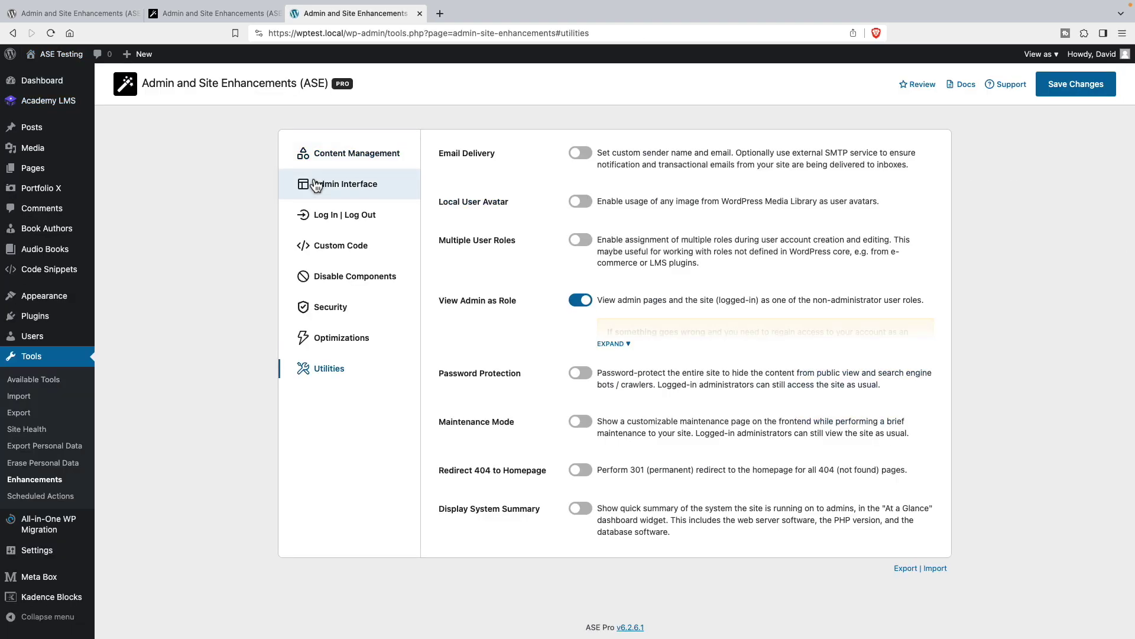
left_click(332, 188)
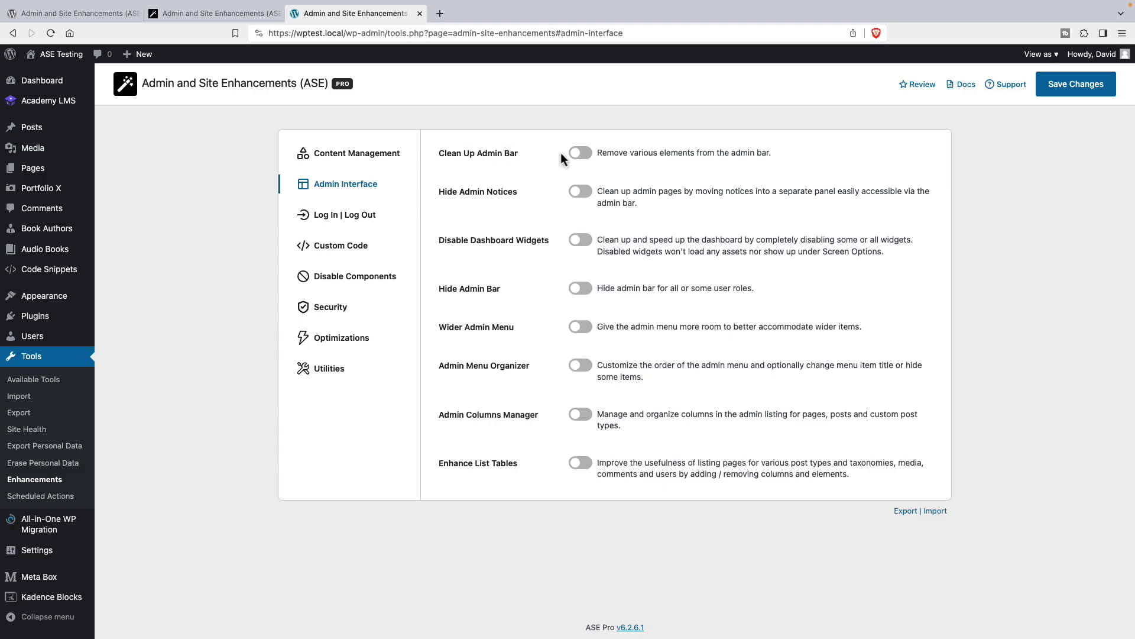
Enable Clean Up Admin Bar removing Howdy, WordPress logo, new content, comments and updates, then save
left_click(584, 154)
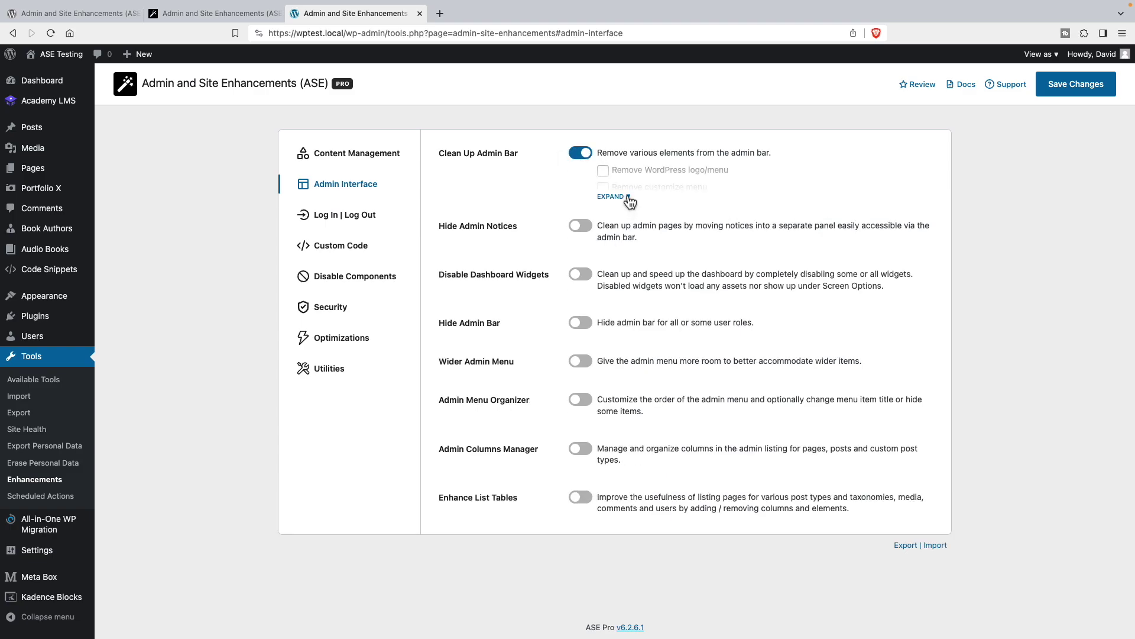
left_click(628, 198)
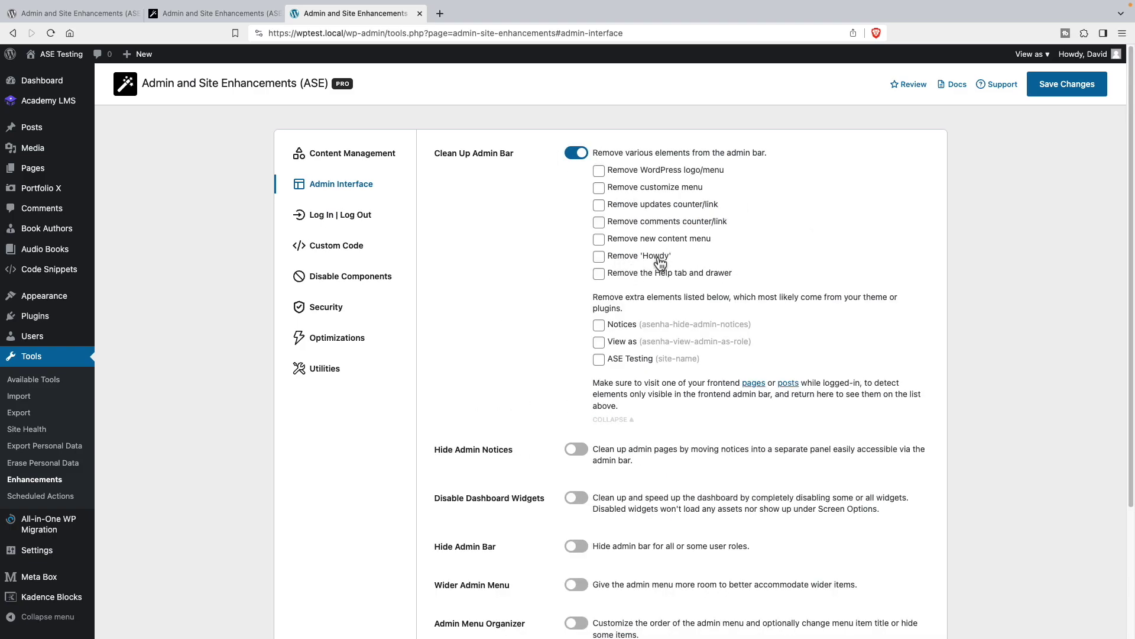
mouse_move(1087, 56)
left_click(599, 257)
mouse_move(62, 89)
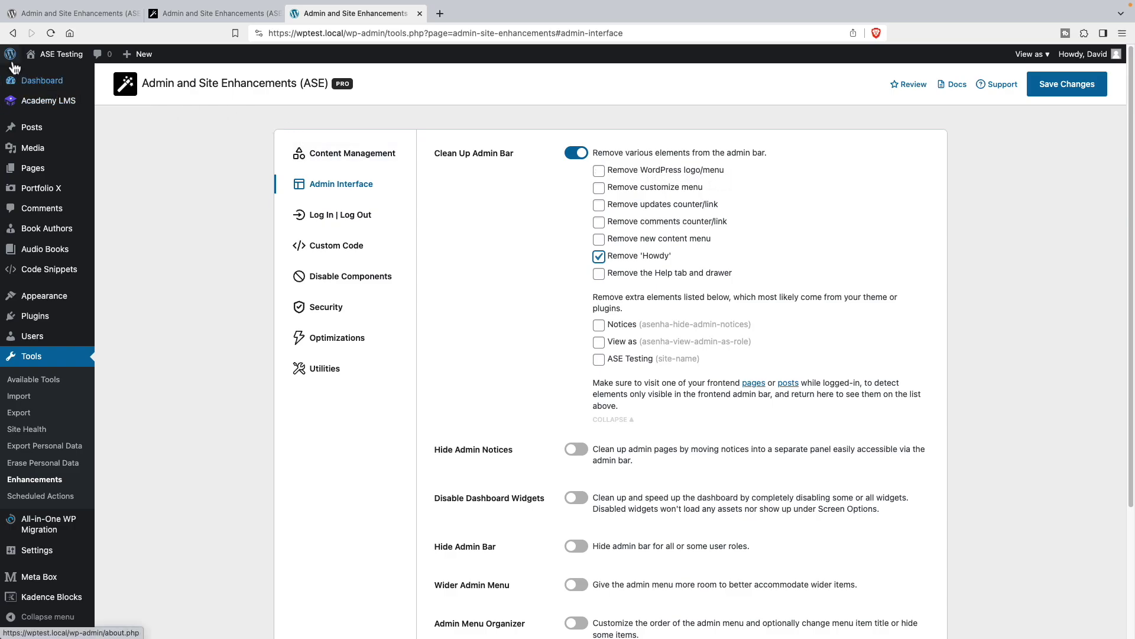
mouse_move(12, 60)
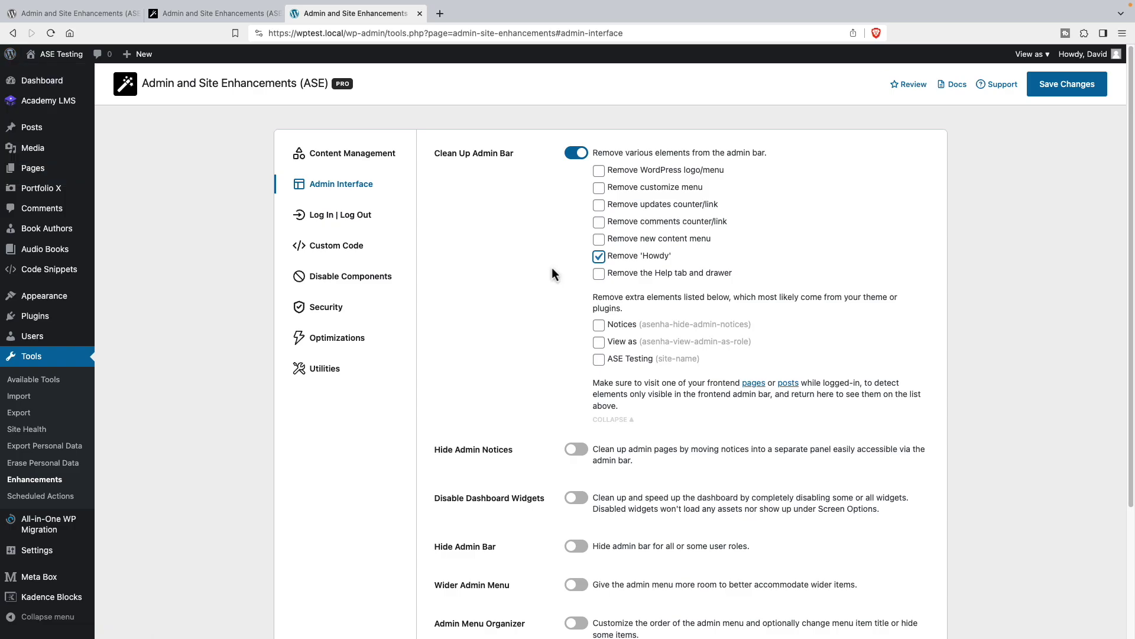
left_click(600, 173)
left_click(600, 240)
left_click(600, 223)
left_click(609, 206)
left_click(1064, 86)
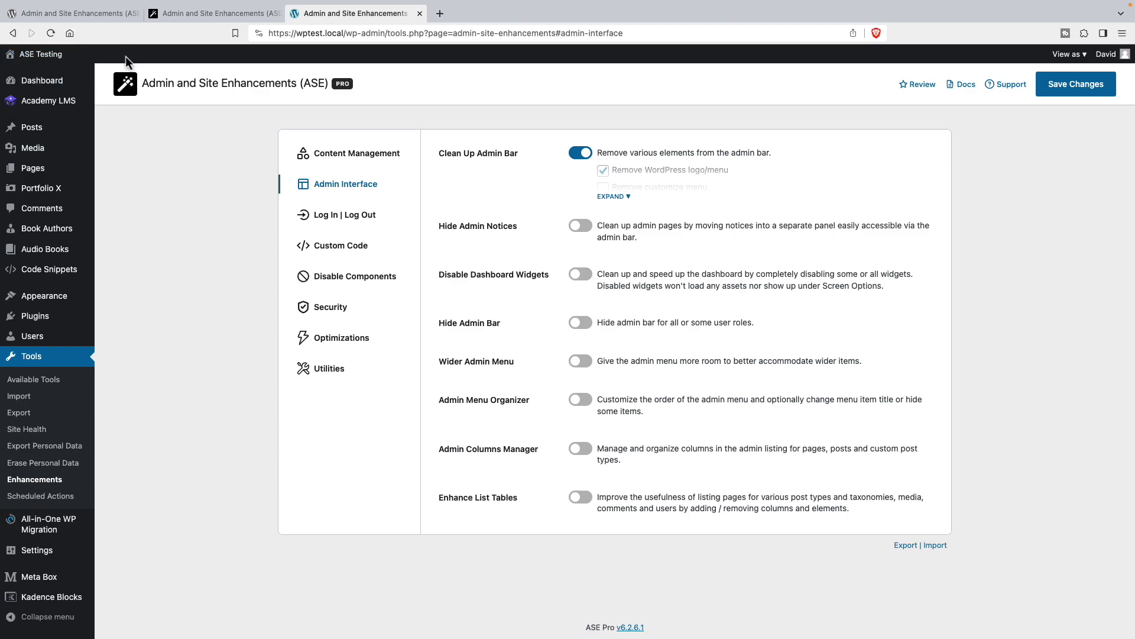
mouse_move(1100, 60)
Toggle on Hide Admin Notices in the Admin Interface settings and save it
left_click(586, 229)
left_click(1059, 95)
On the Installed Plugins list, deactivate All-in-One WP Migration, review the admin notices, then reactivate it
left_click(35, 316)
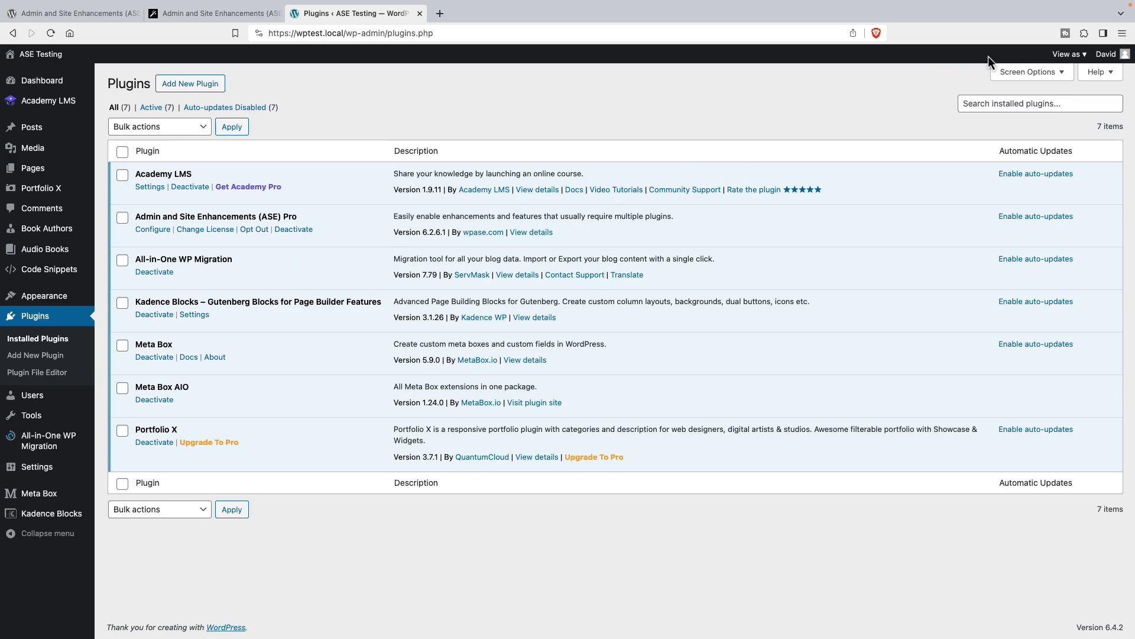
left_click(155, 272)
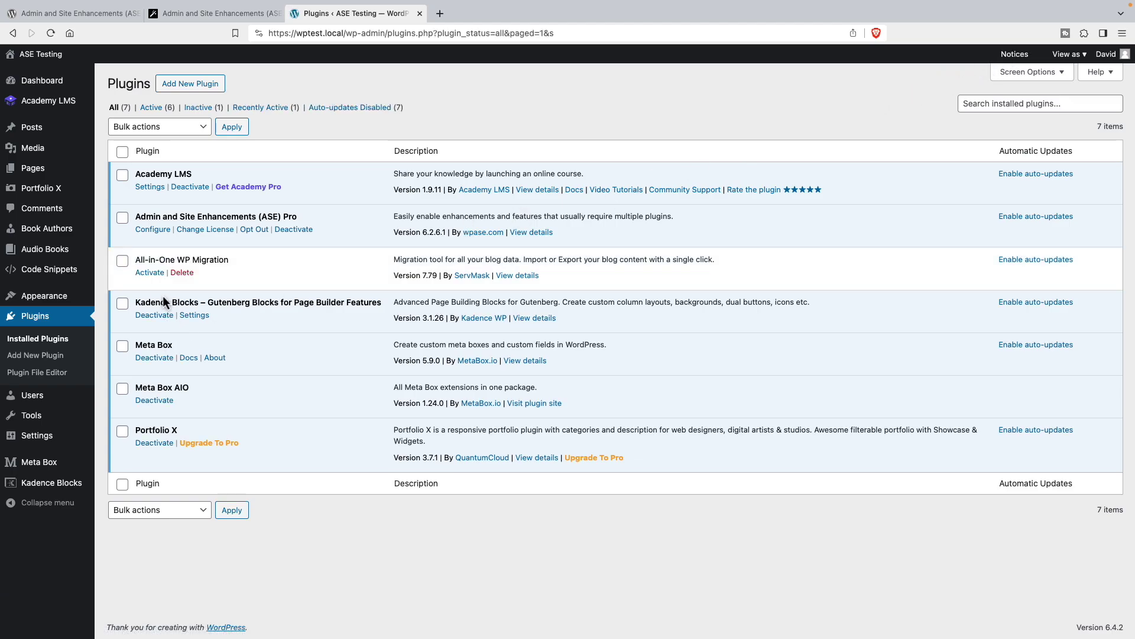
left_click(1021, 59)
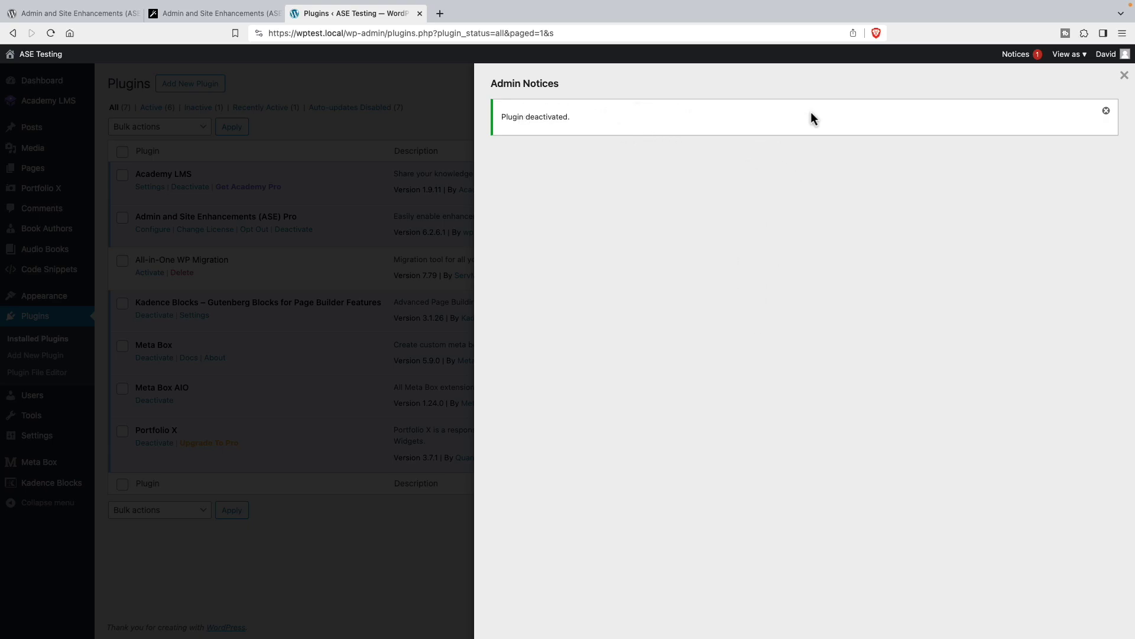
left_click(1124, 75)
left_click(149, 272)
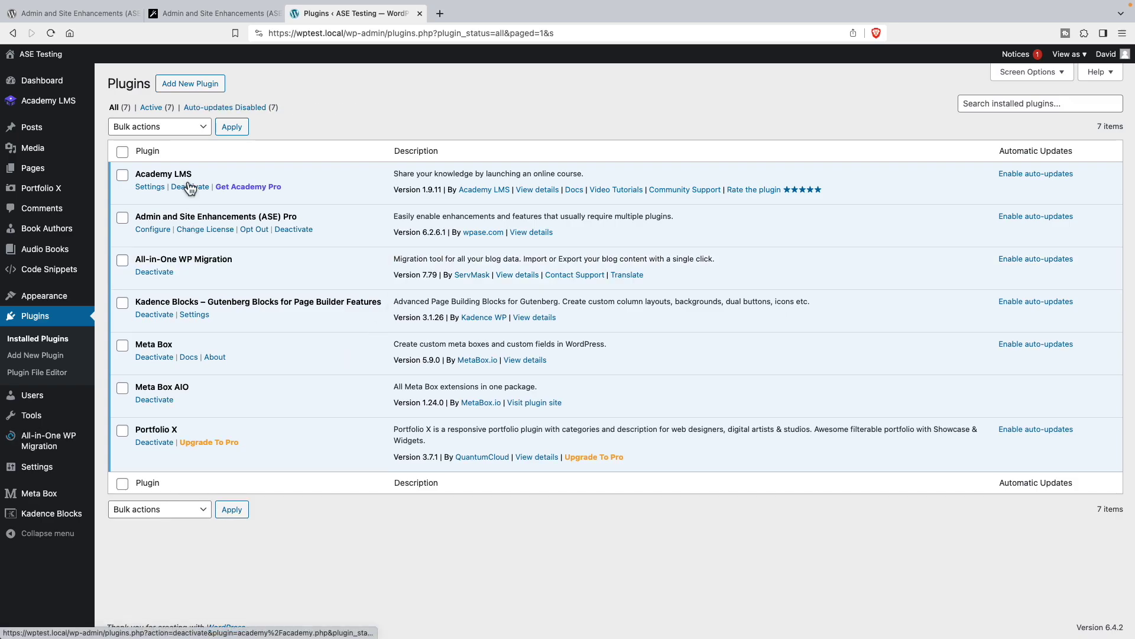
Turn on Disable Dashboard Widgets and tick Activity, At a Glance, Quick Draft, Site Health Status and Events and News
mouse_move(36, 53)
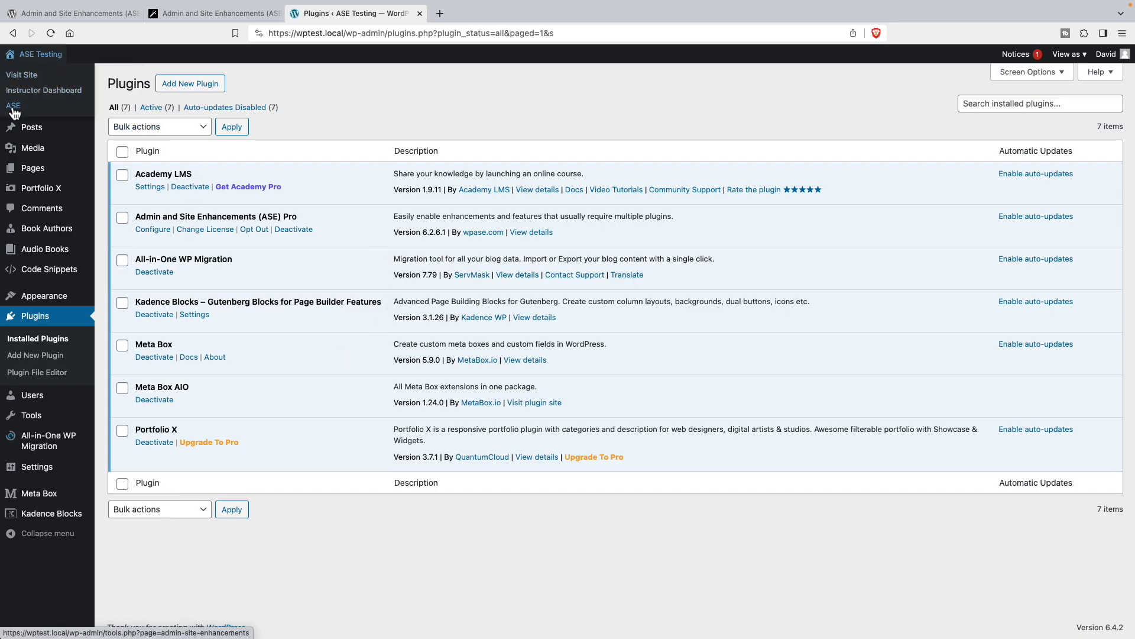
left_click(13, 107)
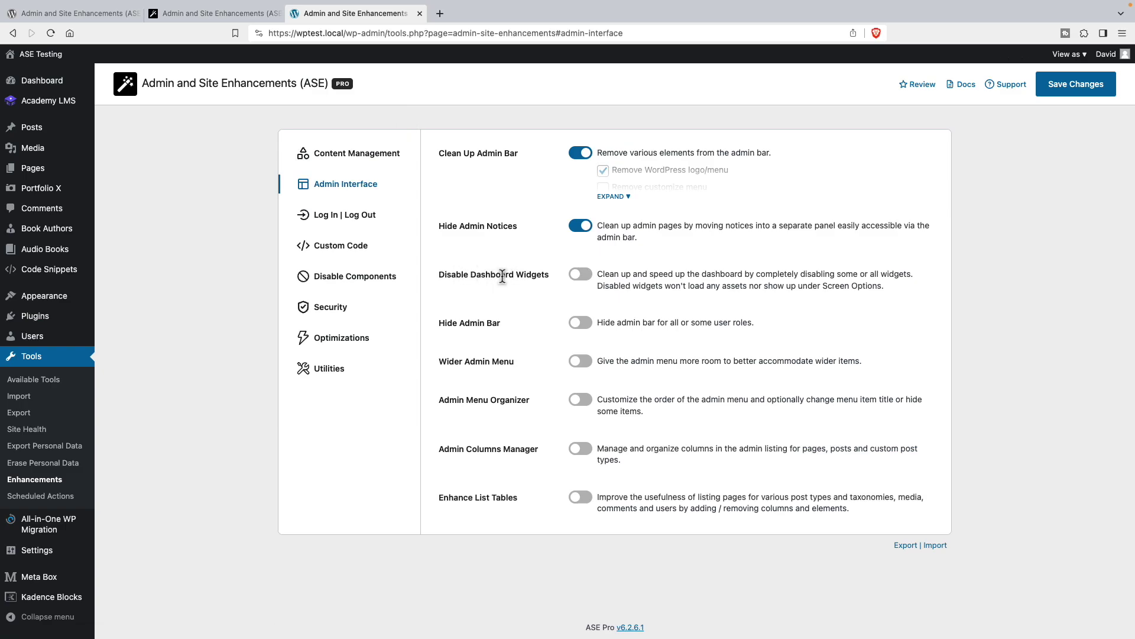
left_click(590, 275)
left_click(615, 319)
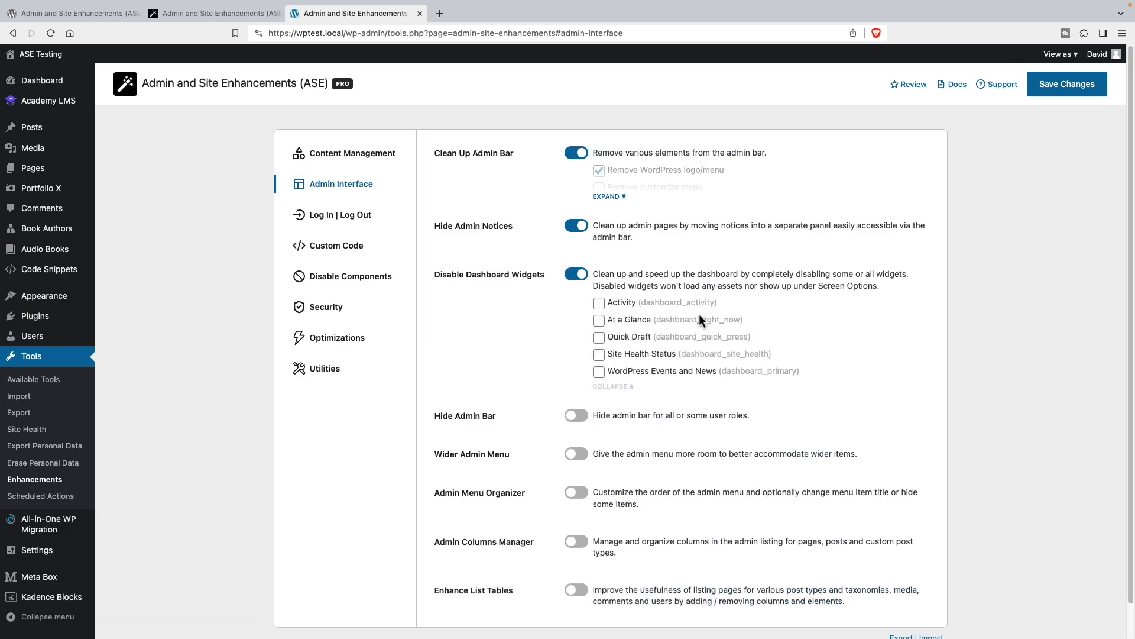
left_click(599, 304)
left_click(600, 321)
left_click(599, 338)
left_click(599, 355)
left_click(599, 372)
Save the widget settings, then enable Hide Admin Bar for Academy Student and save again
left_click(1056, 88)
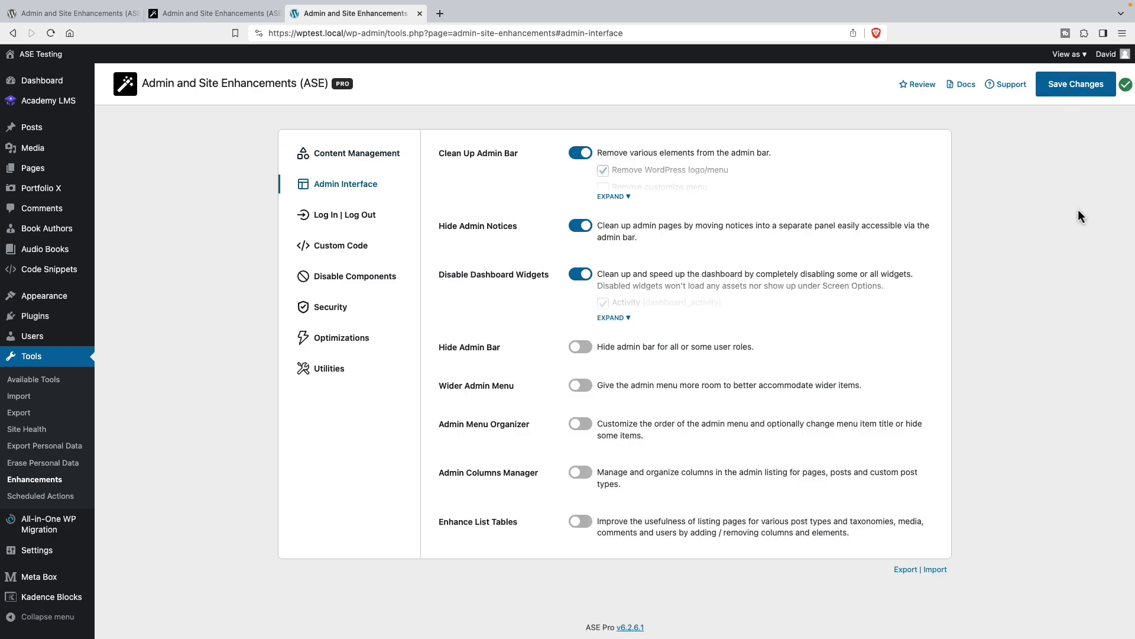
left_click(589, 348)
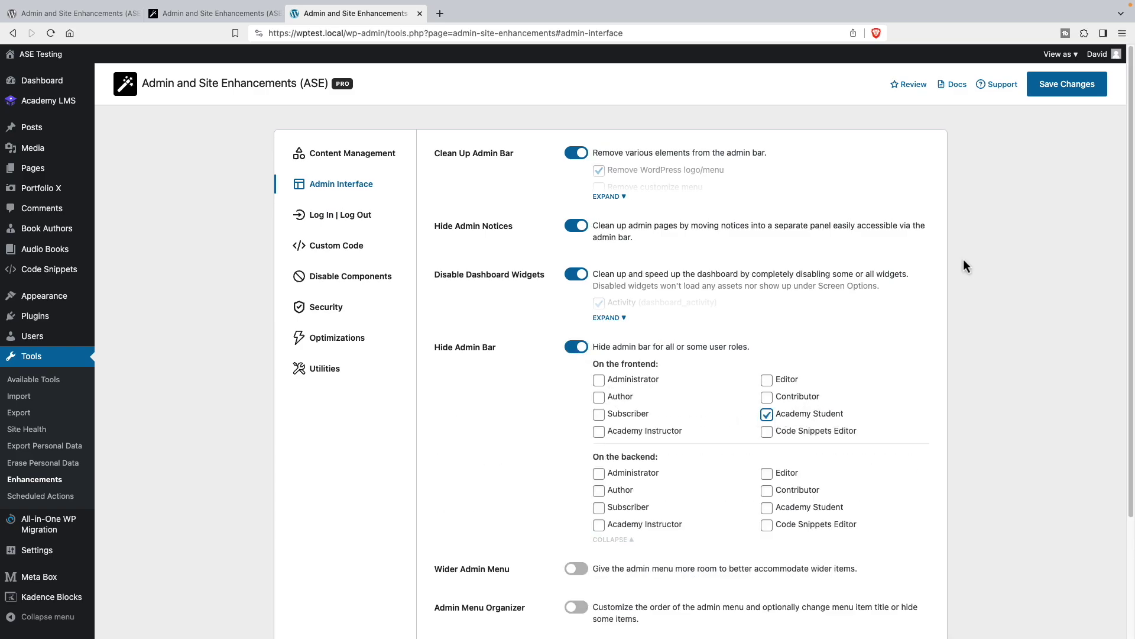
left_click(1058, 92)
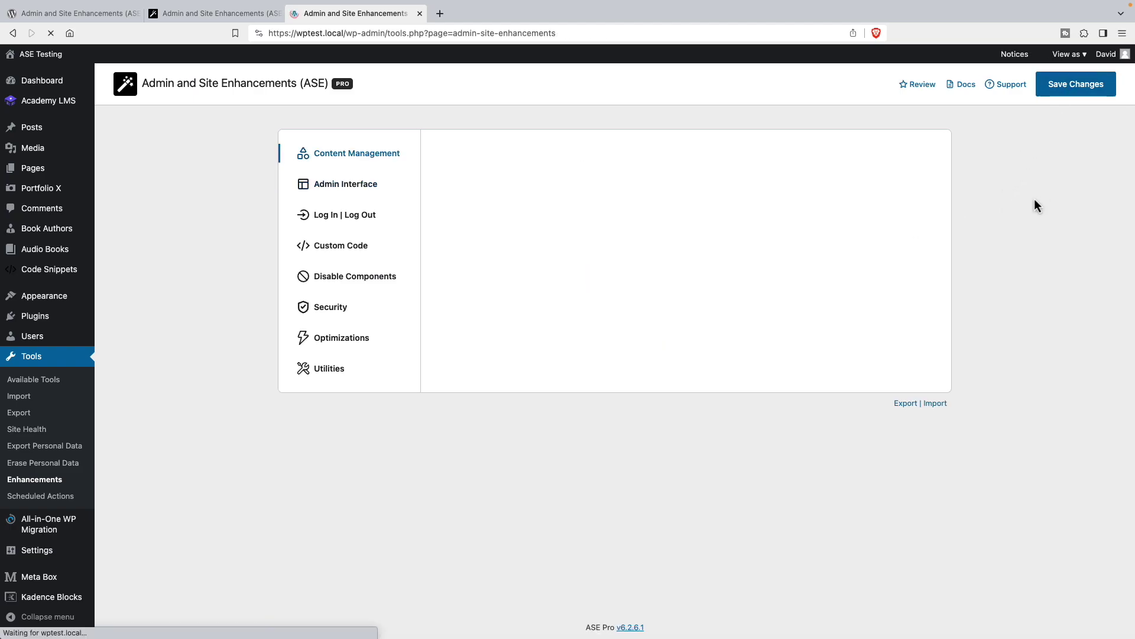
View the admin as Academy Student, check the empty dashboard's Screen Options, and visit the public site
mouse_move(1060, 54)
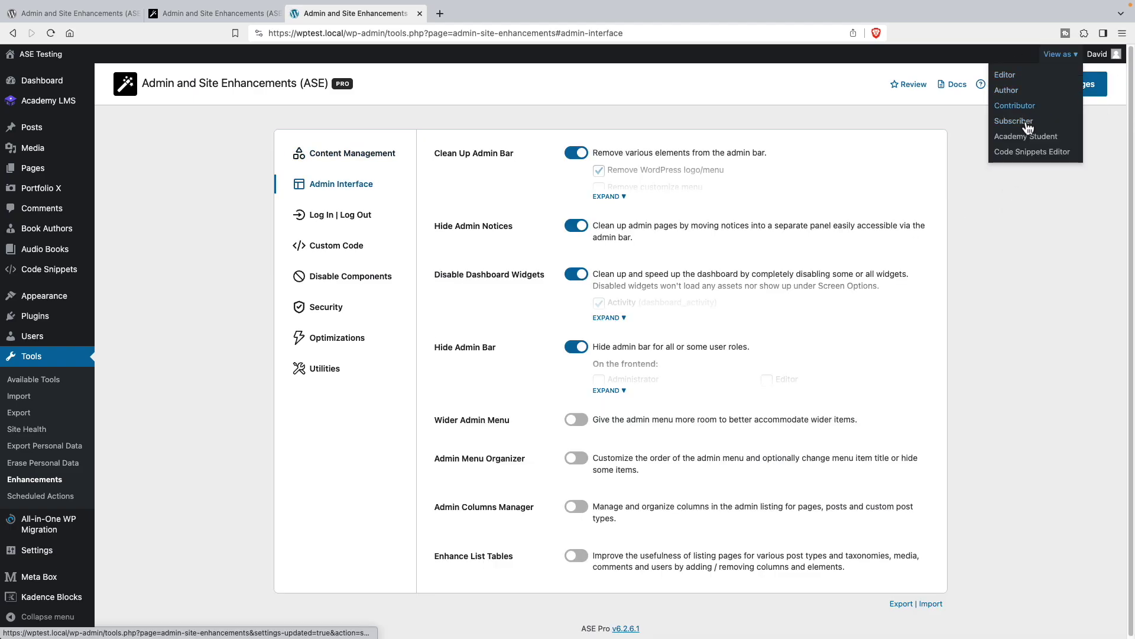
left_click(1032, 152)
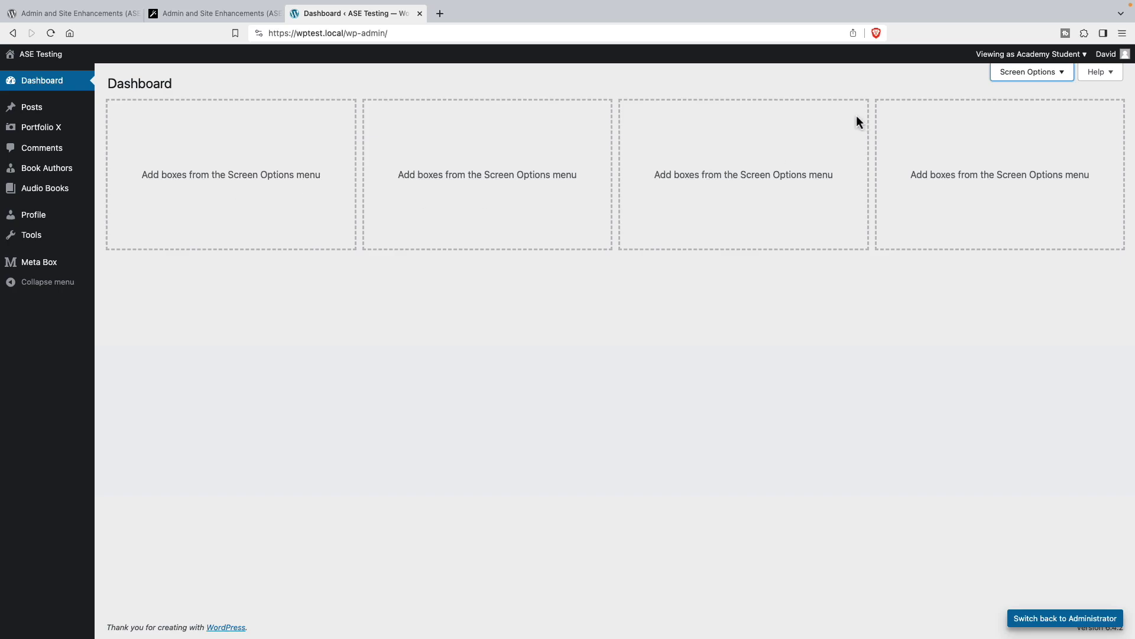
left_click(1010, 72)
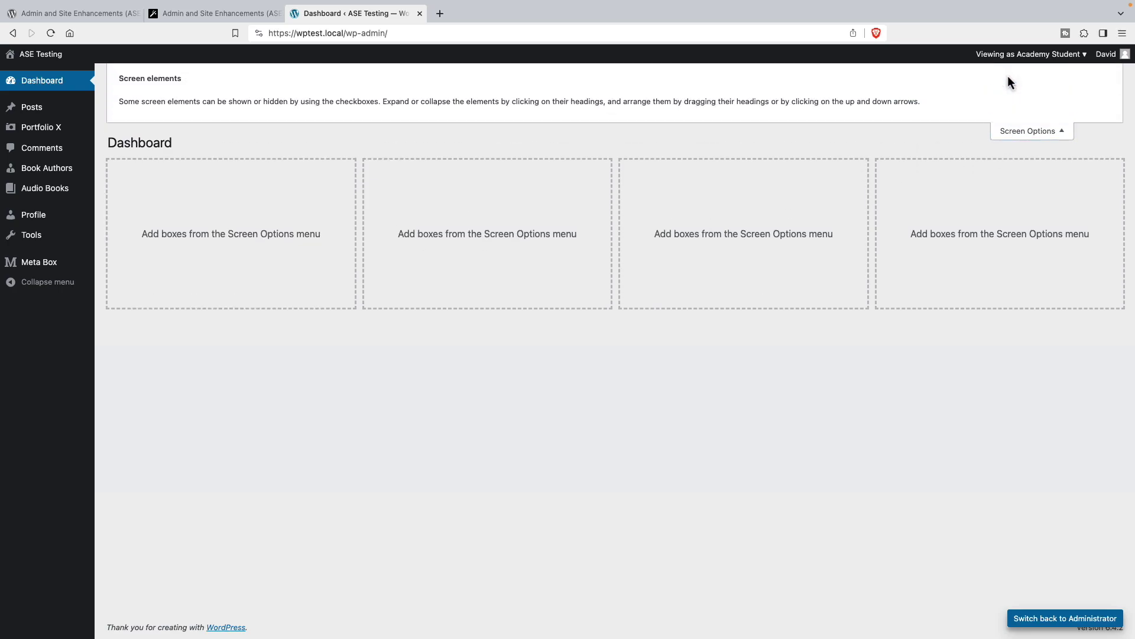
left_click(1008, 131)
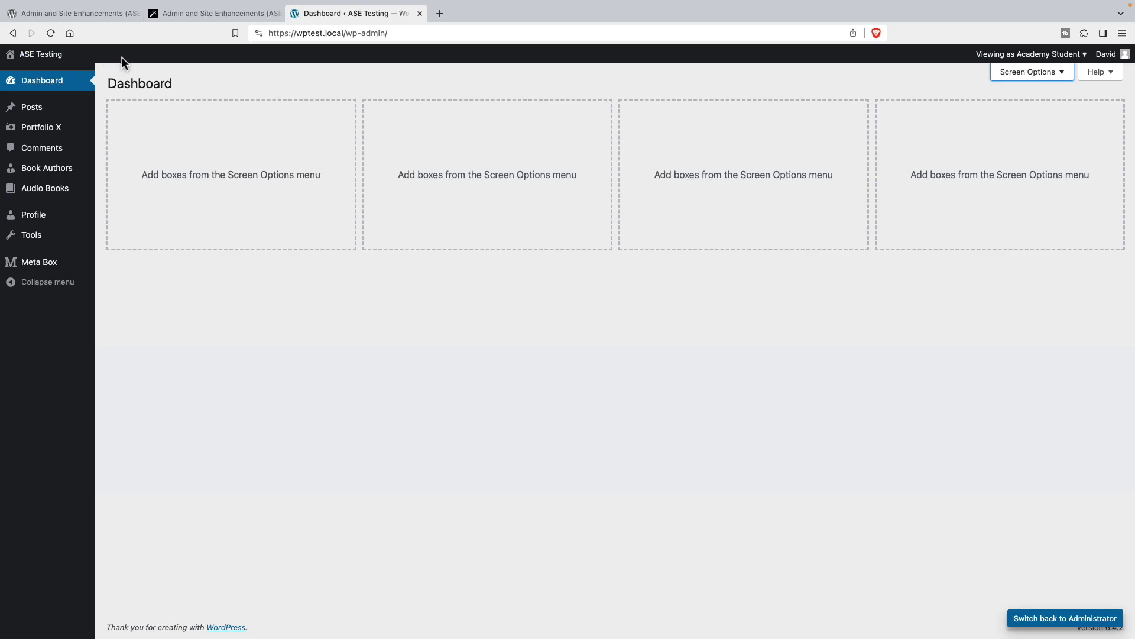
key("super+1")
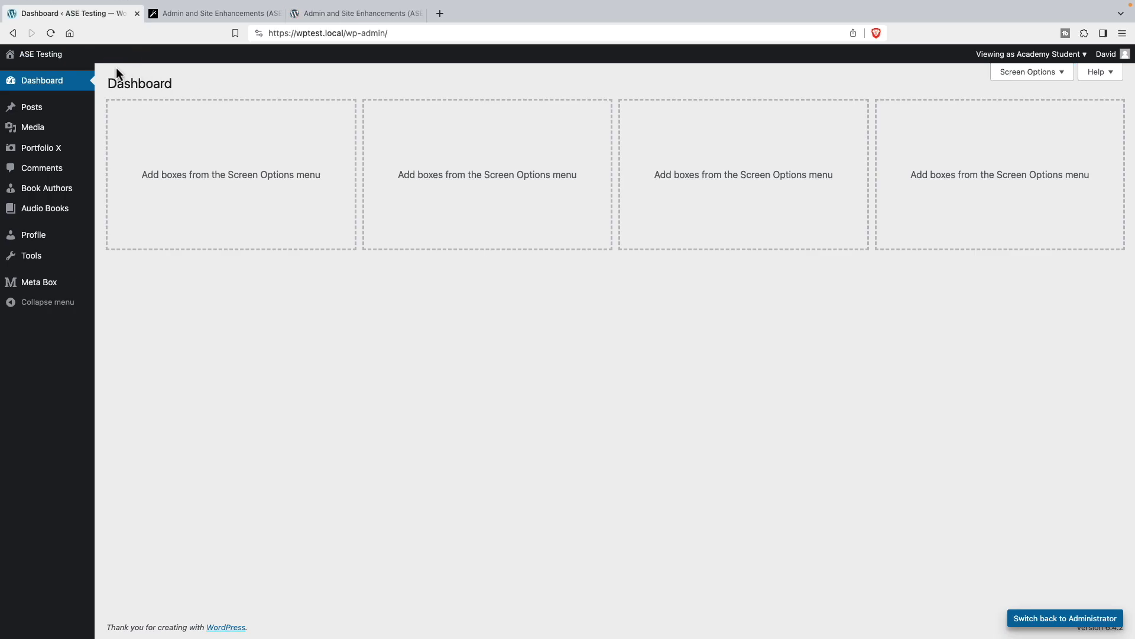
left_click(41, 54)
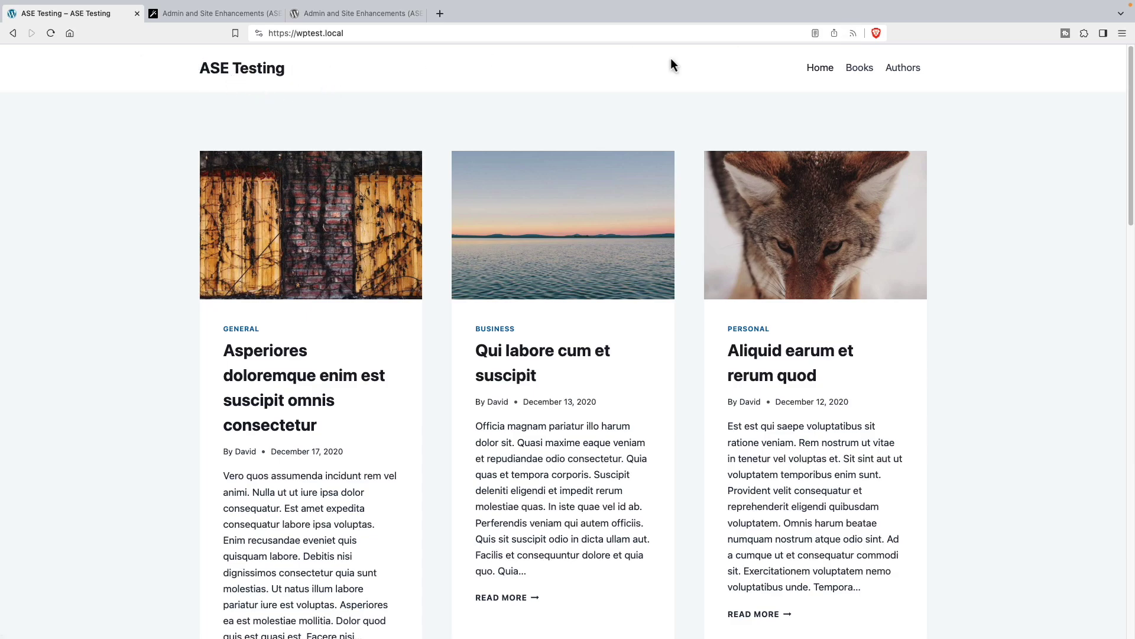
left_click(13, 33)
key("super+3")
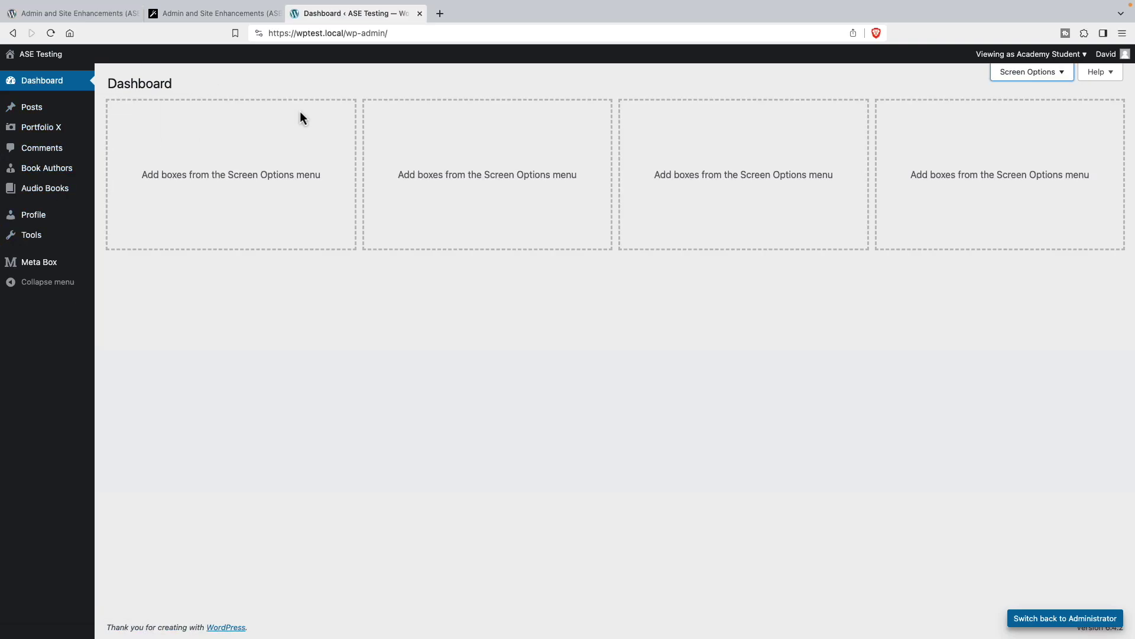
Switch back to the Administrator account and reopen the ASE settings page
mouse_move(1047, 54)
left_click(1043, 75)
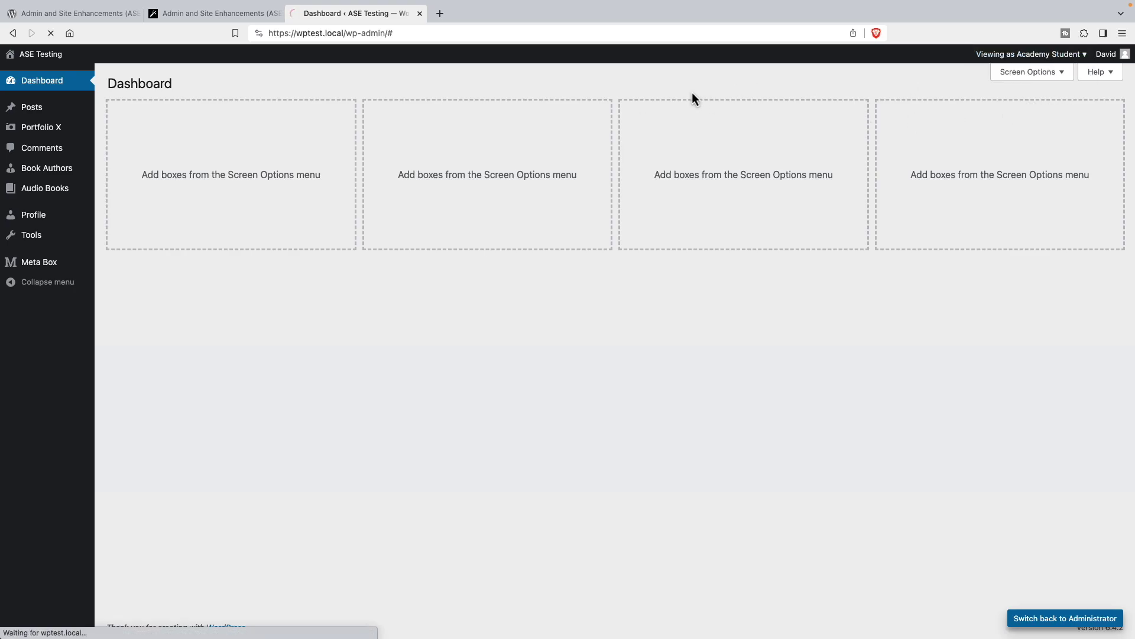
mouse_move(37, 56)
left_click(15, 105)
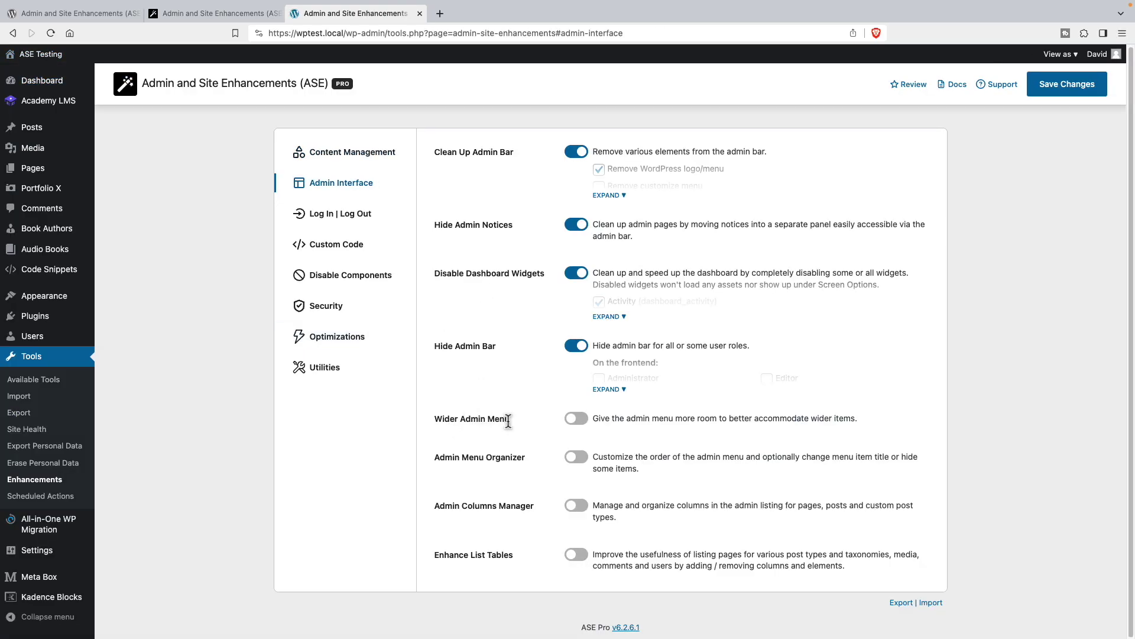
Try a 220px Wider Admin Menu and save, then turn it off and save again
left_click(579, 421)
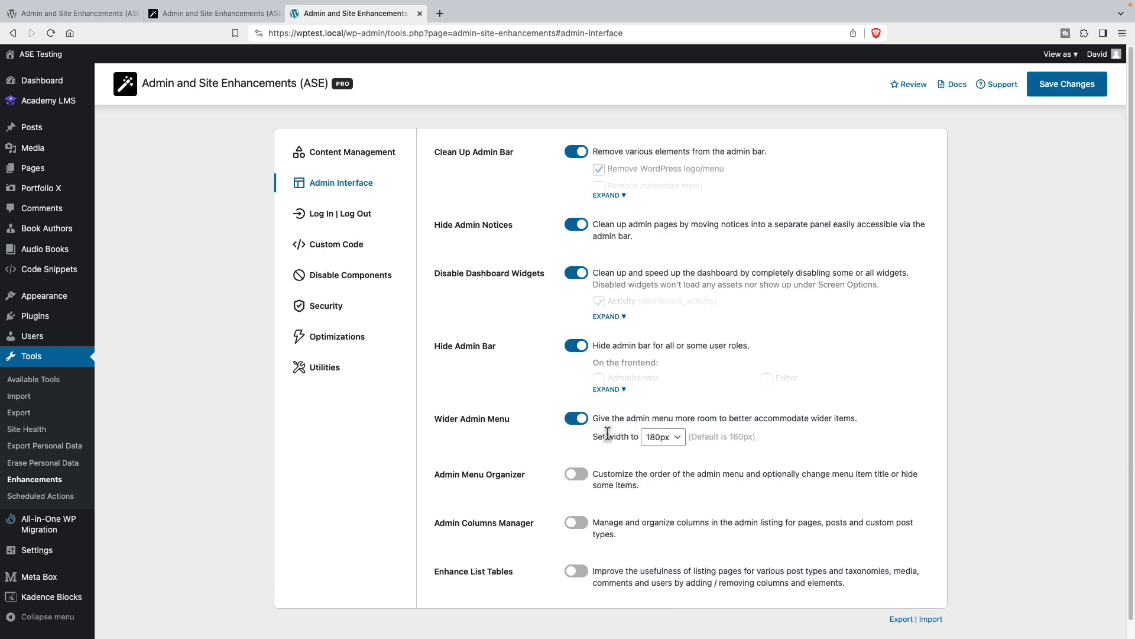
left_click(683, 444)
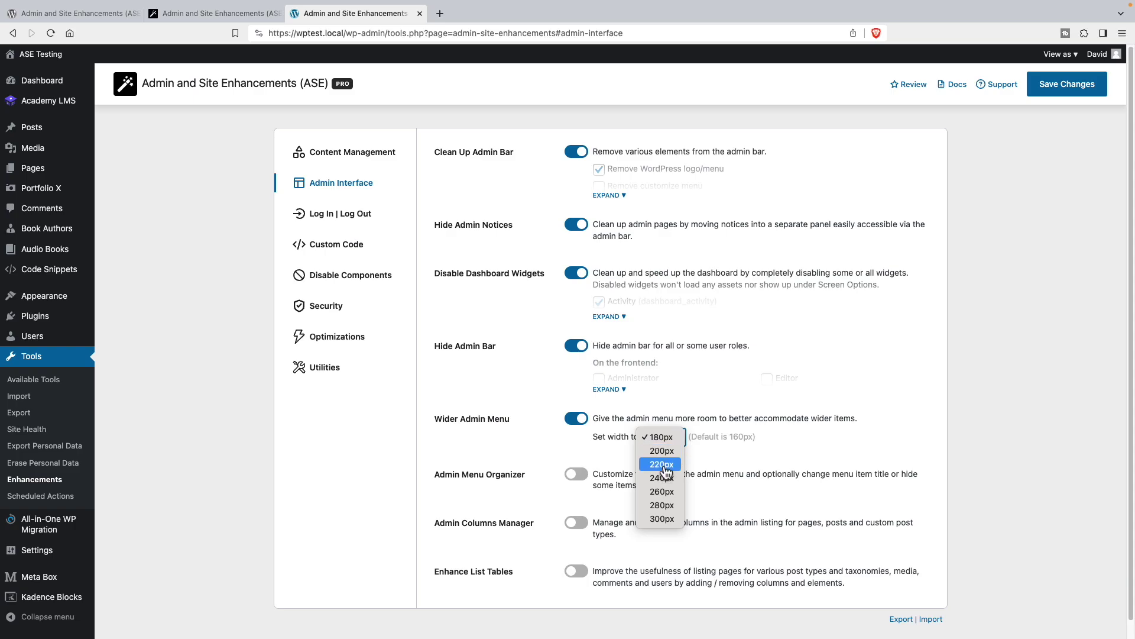
left_click(663, 467)
left_click(1066, 94)
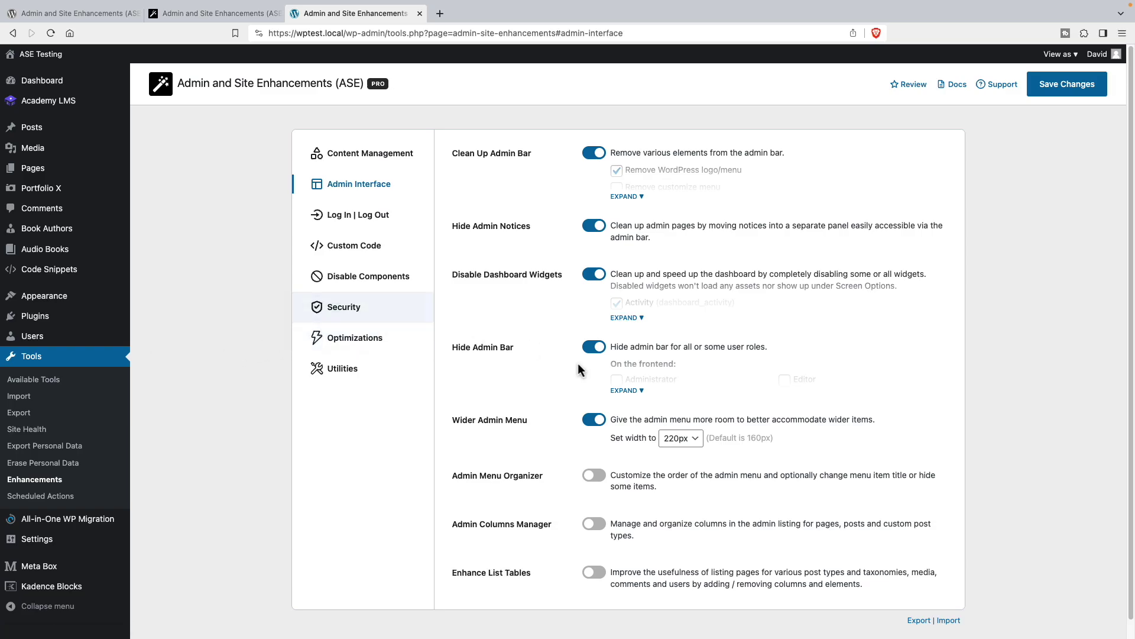
left_click(593, 419)
left_click(1044, 79)
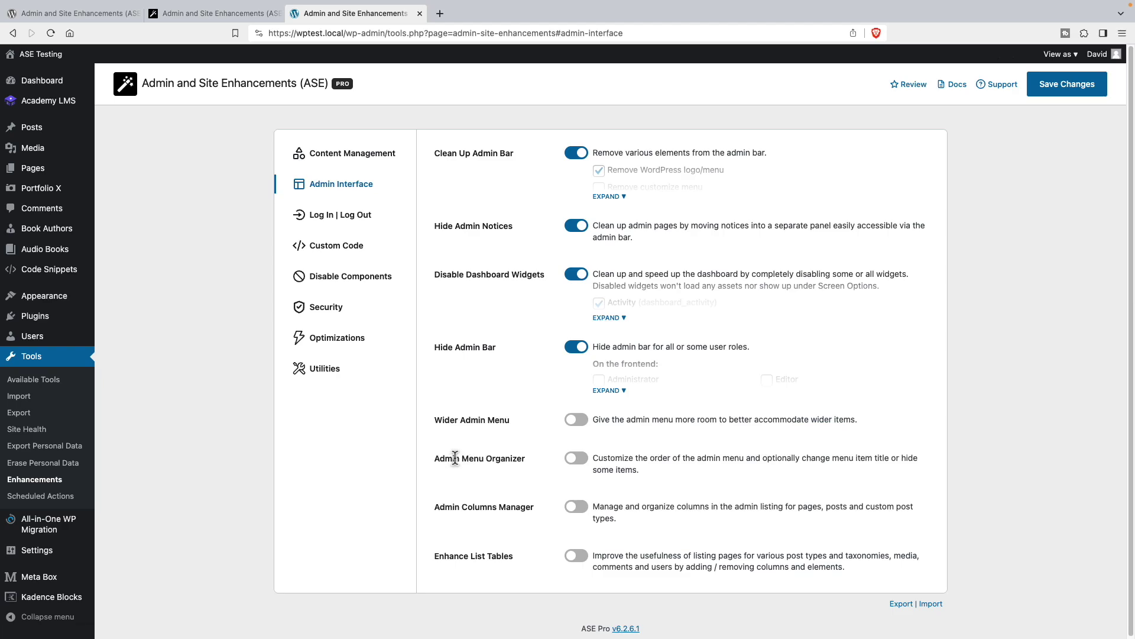
Turn on Admin Menu Organizer, expand the menu list, and inspect the Settings submenu items
left_click(585, 466)
scroll(513, 468, "down", 1)
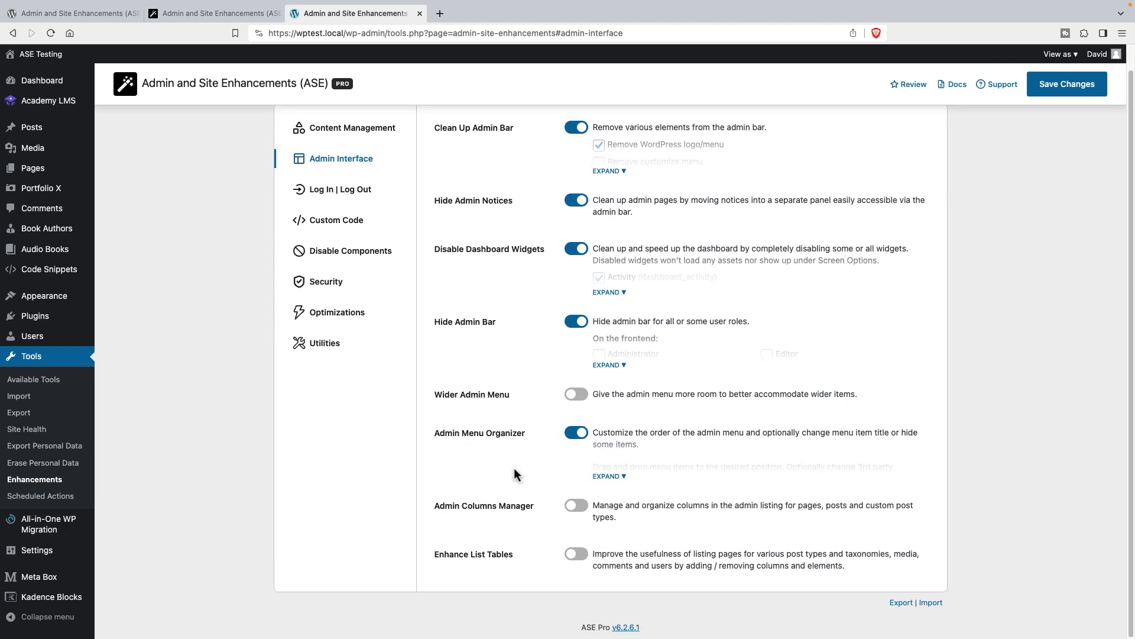
left_click(607, 476)
scroll(498, 477, "down", 6)
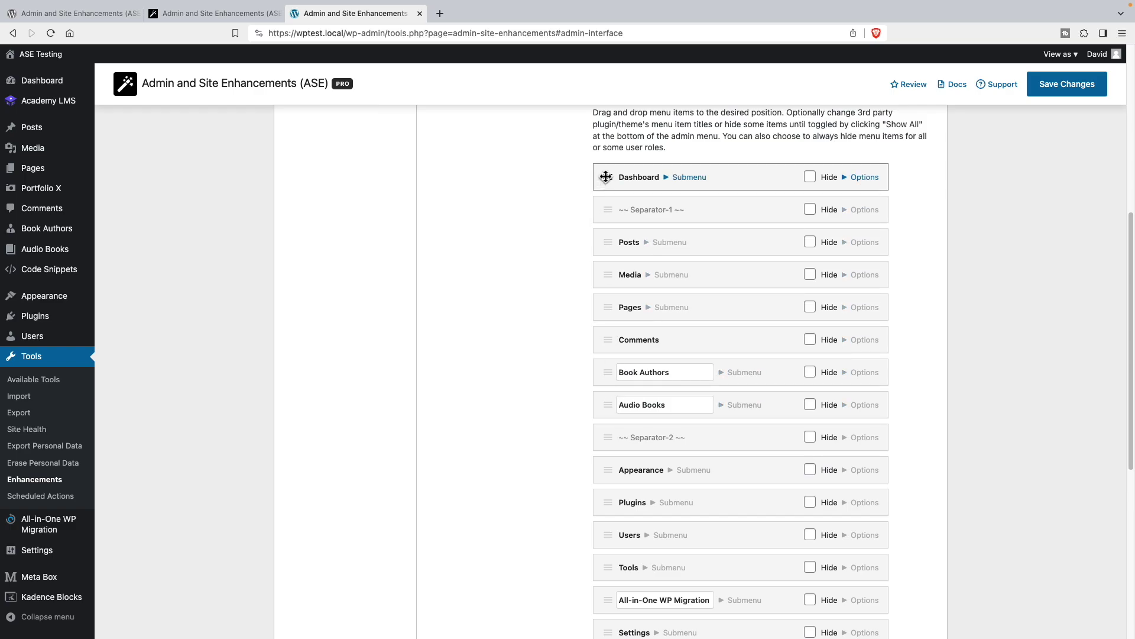
scroll(600, 266, "down", 1)
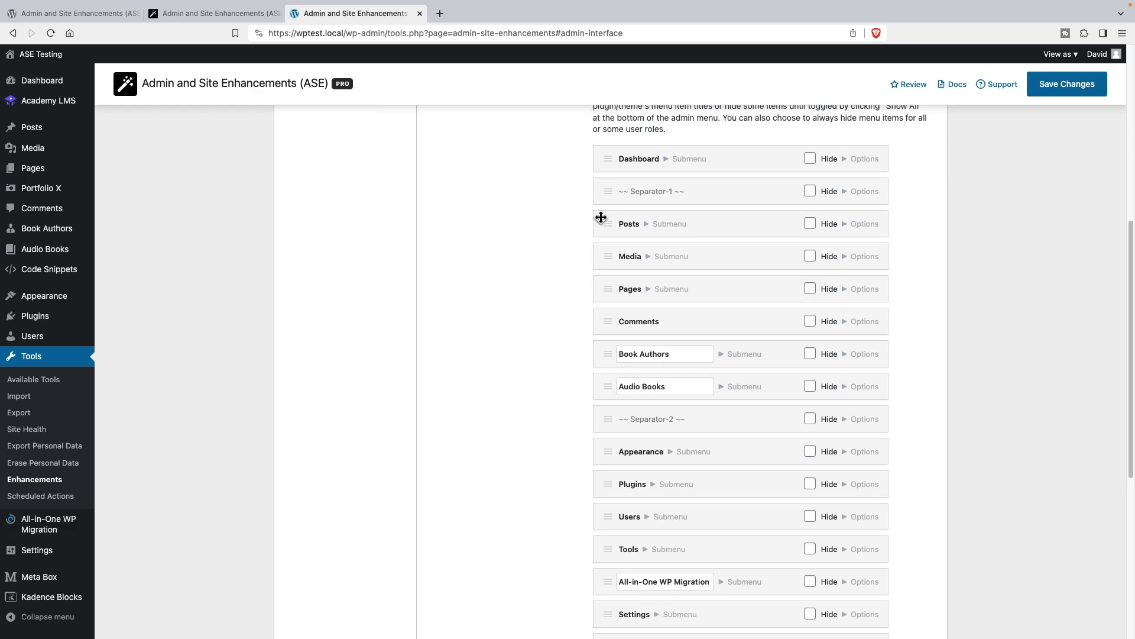
scroll(535, 292, "down", 5)
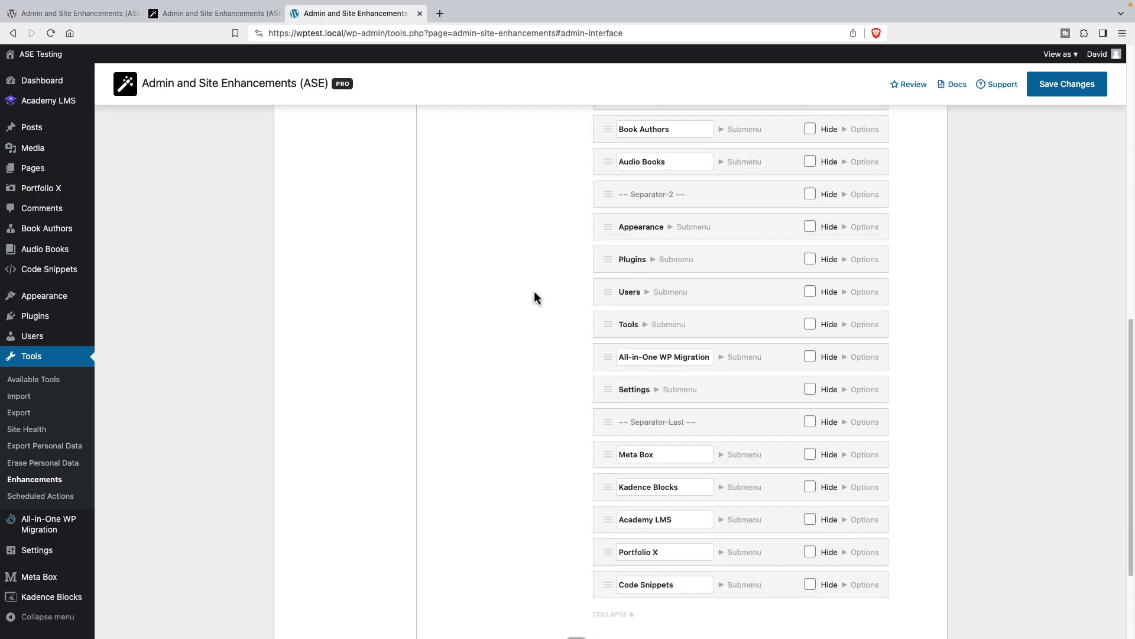
left_click(672, 301)
mouse_move(607, 267)
left_mouse_down()
mouse_move(651, 284)
mouse_move(654, 302)
mouse_move(624, 265)
left_mouse_up()
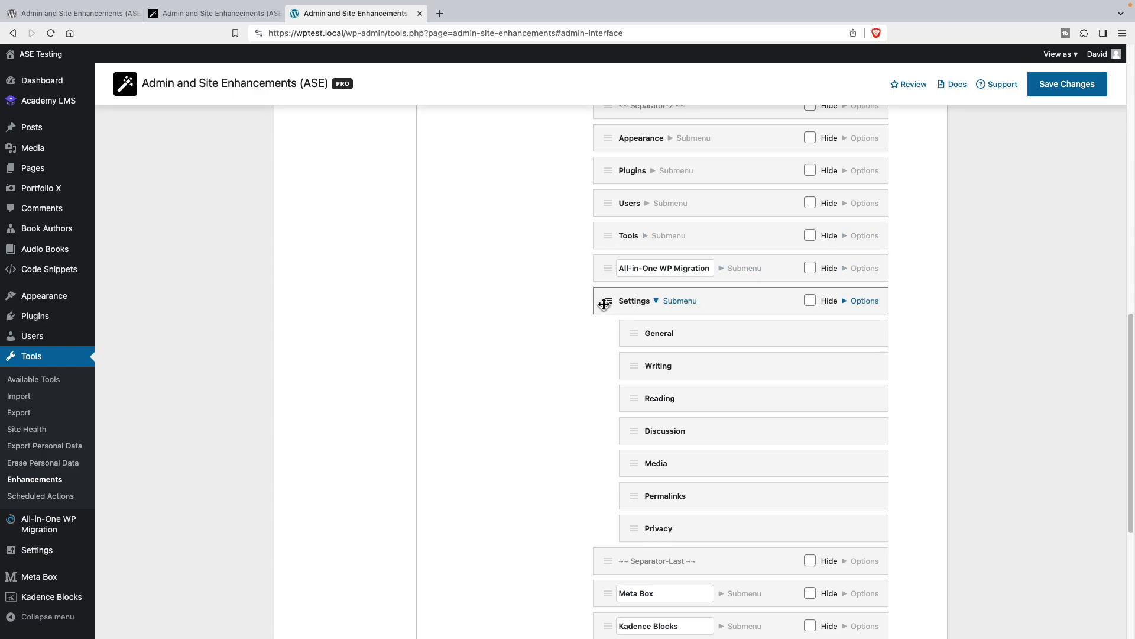
left_click(680, 301)
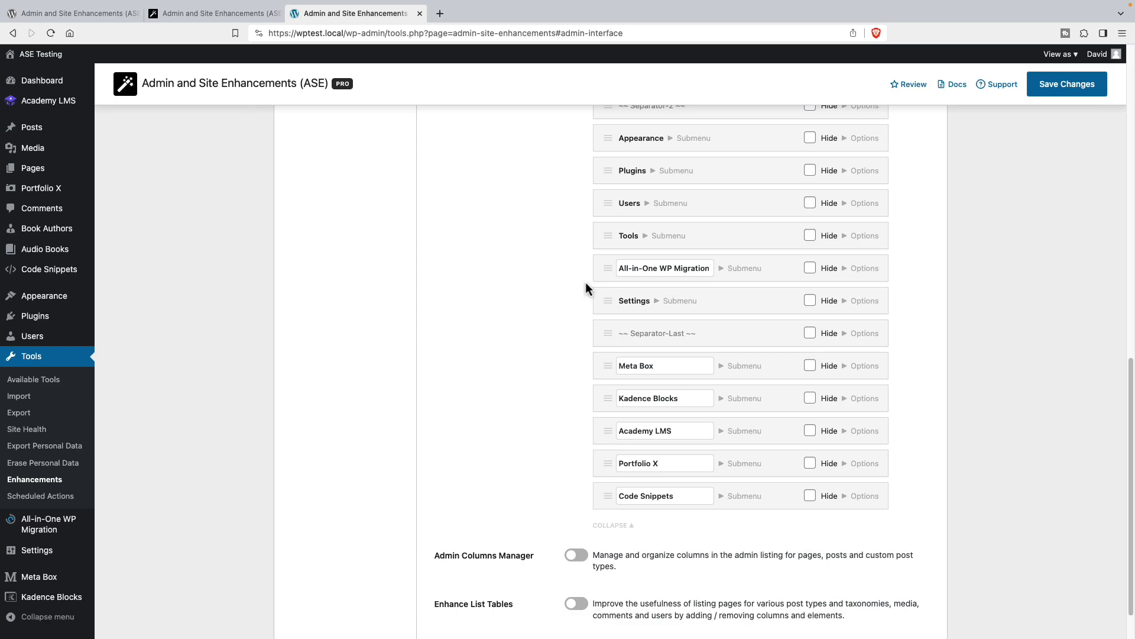
scroll(576, 284, "up", 5)
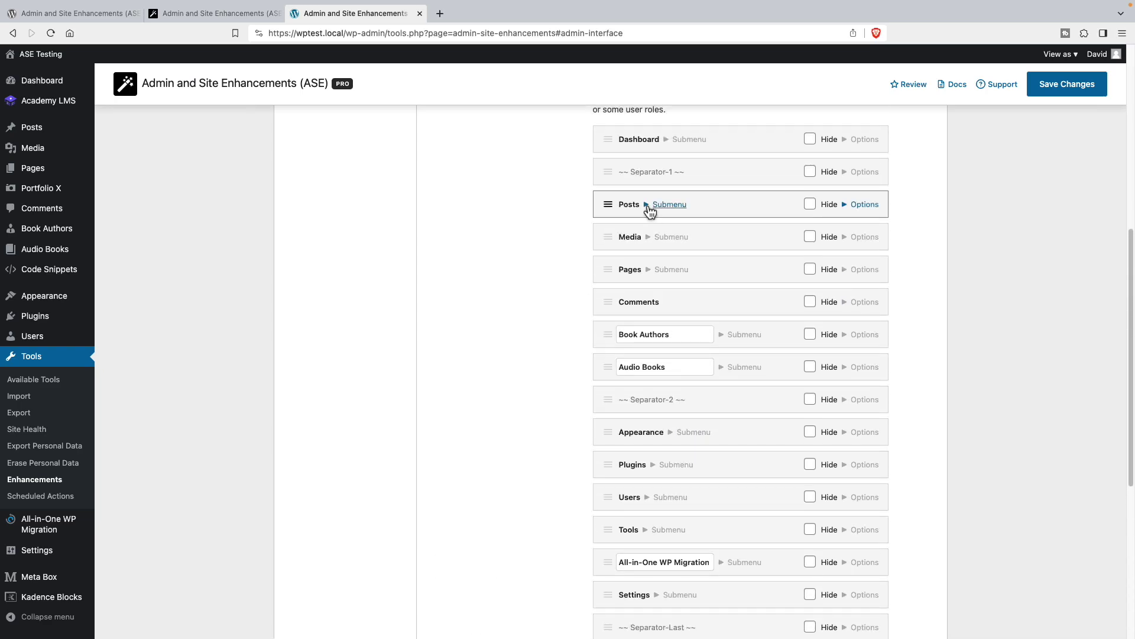
Set Posts and Comments to Always hide for the Academy Student role
left_click(864, 204)
left_click(606, 252)
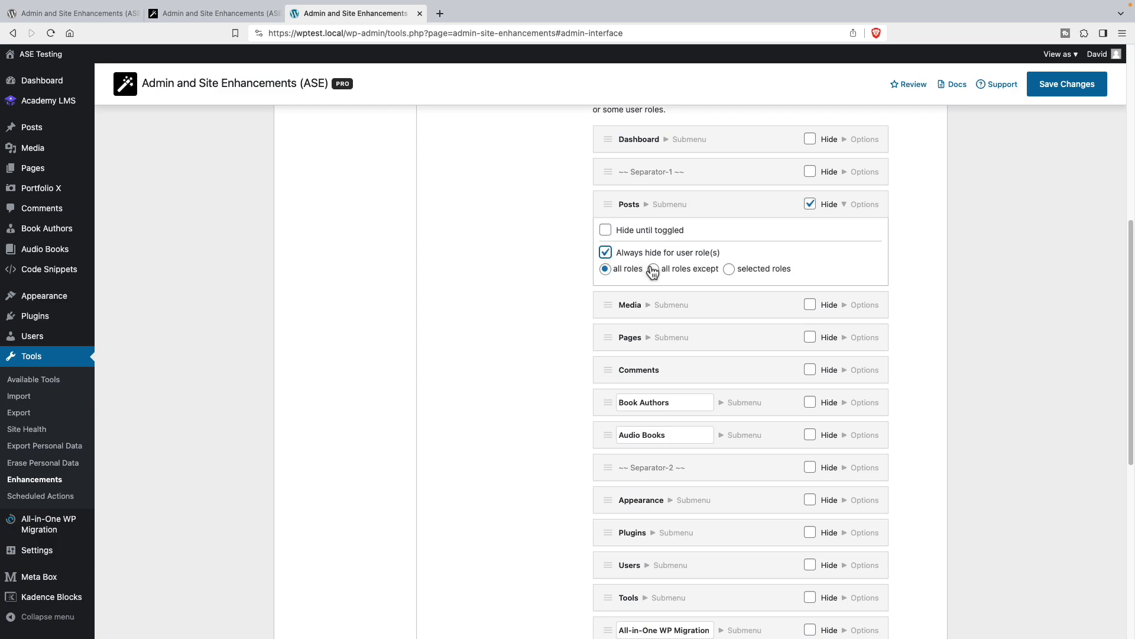
left_click(729, 269)
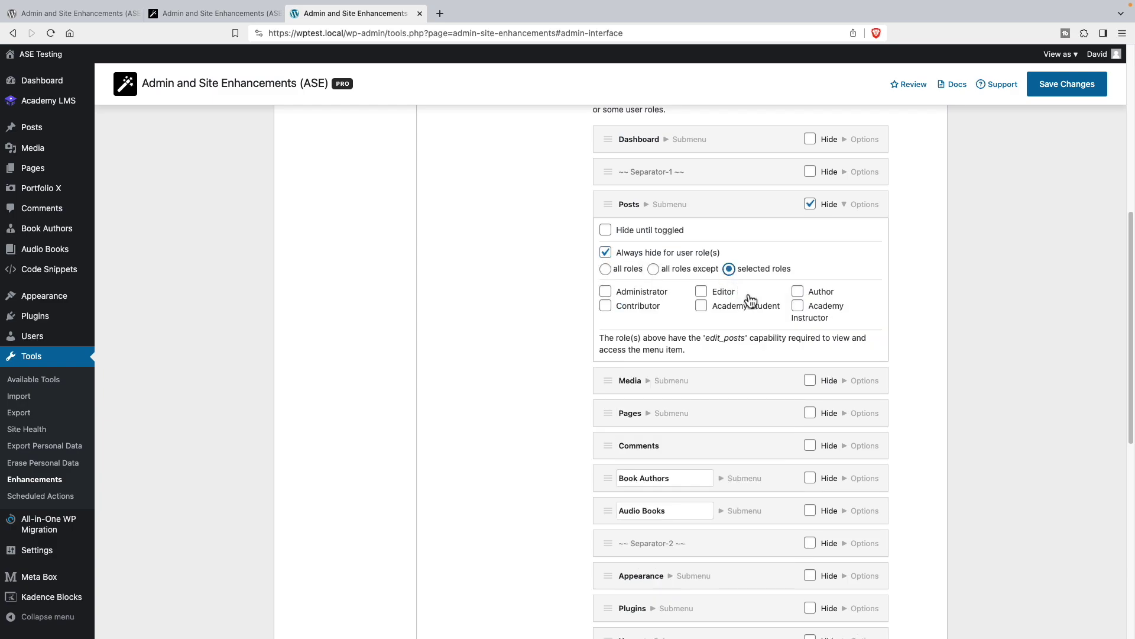
left_click(701, 305)
scroll(527, 385, "down", 5)
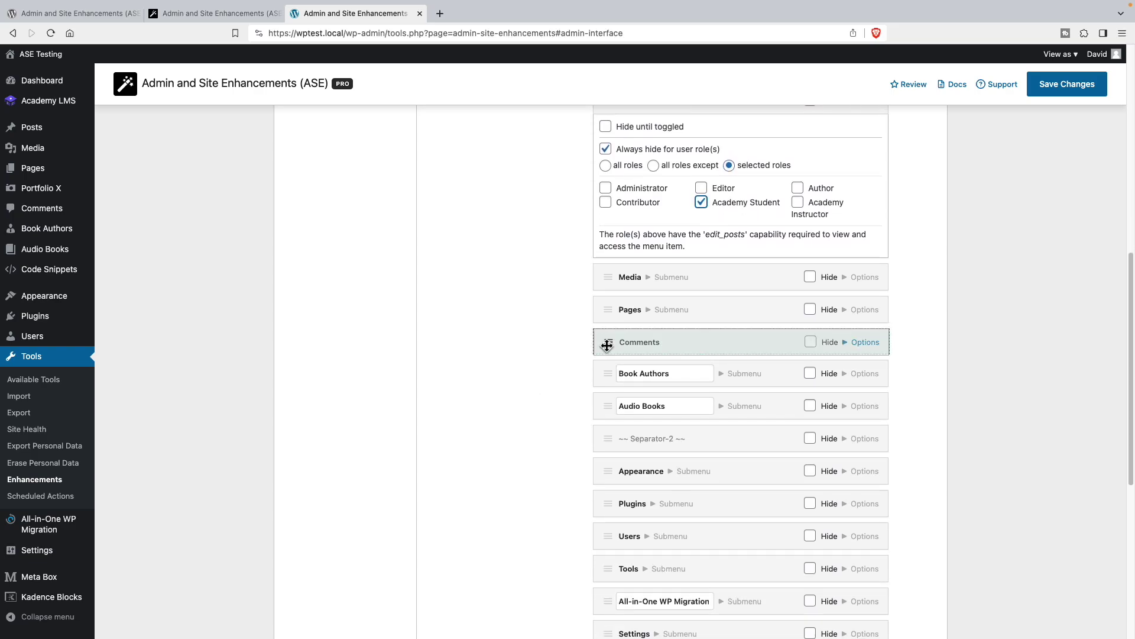
left_click(862, 343)
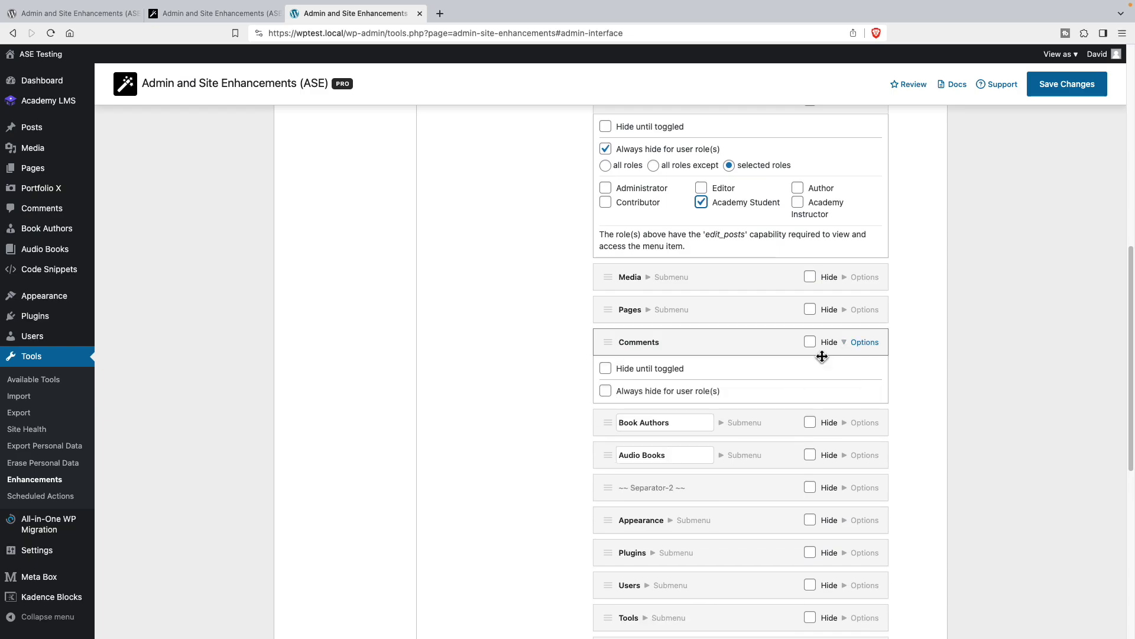
left_click(606, 391)
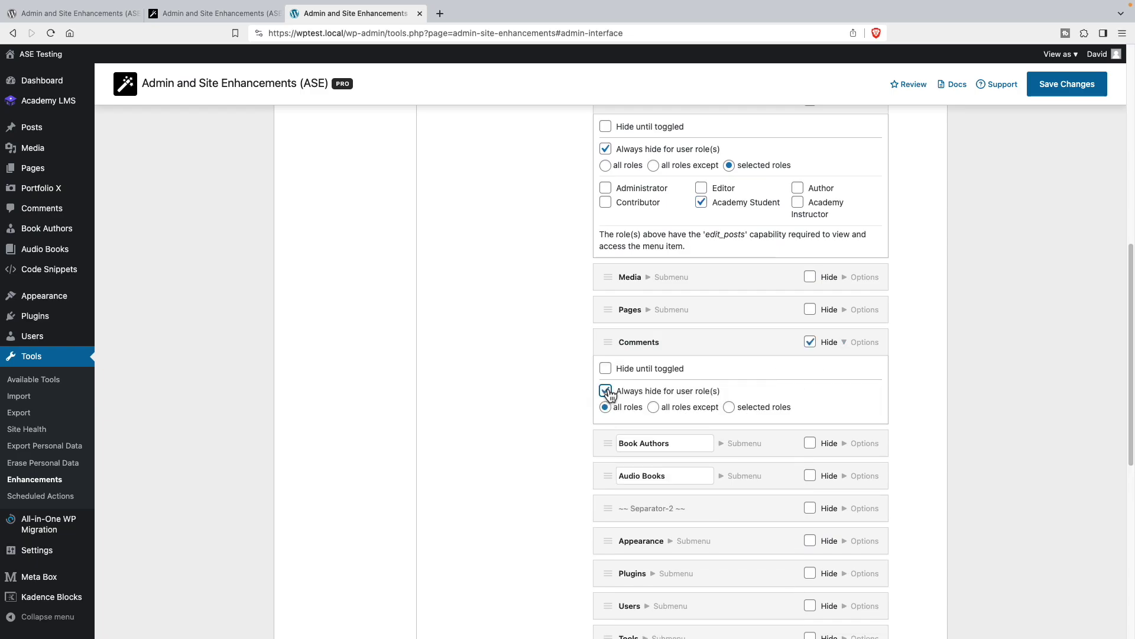
left_click(730, 407)
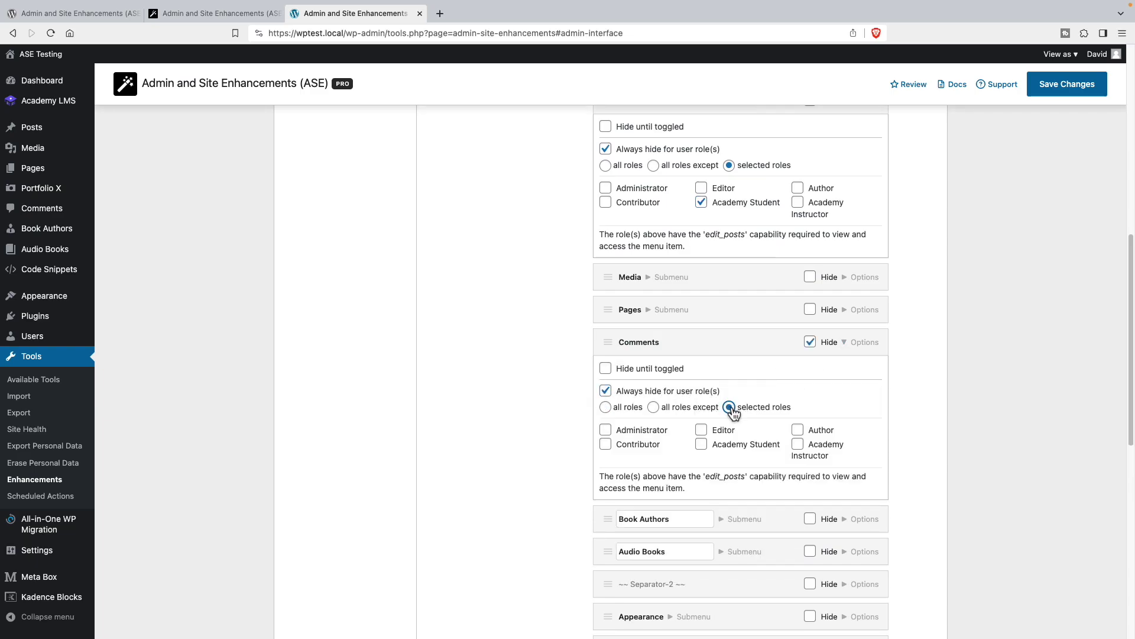
left_click(703, 445)
Set Book Authors and Audio Books to Always hide for the Academy Student role
scroll(552, 439, "down", 3)
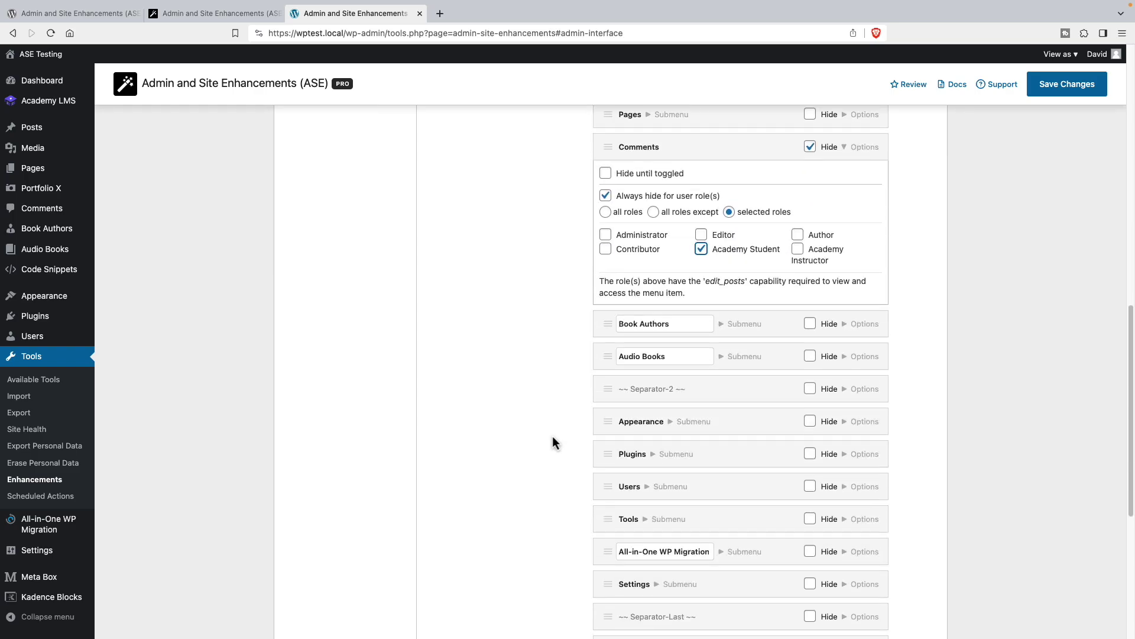
scroll(551, 434, "down", 1)
scroll(551, 439, "down", 1)
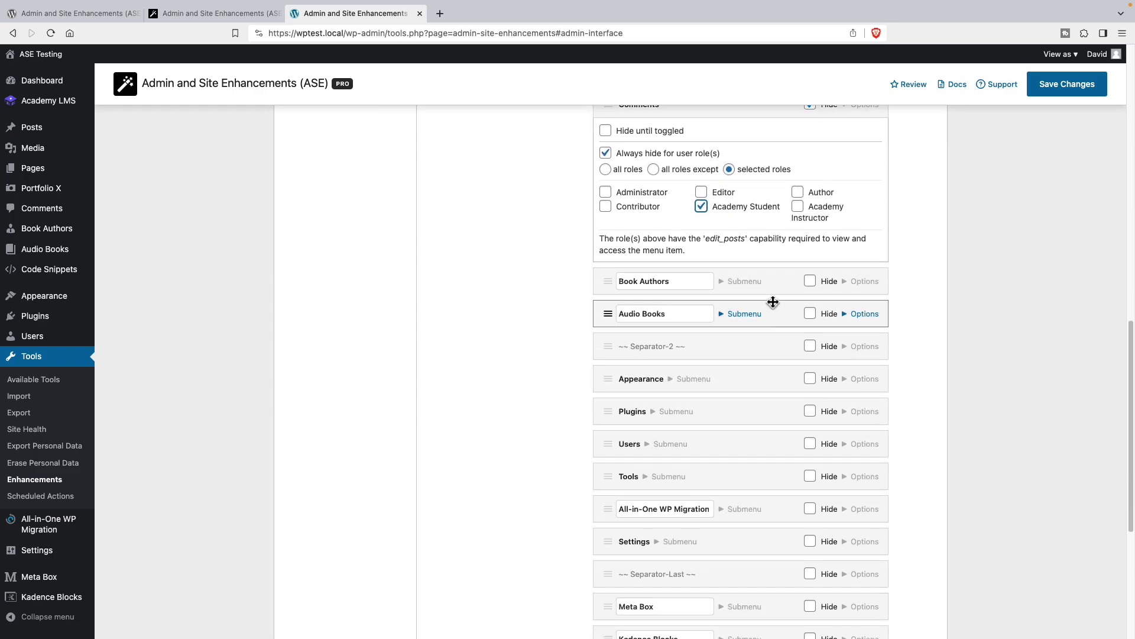
left_click(850, 285)
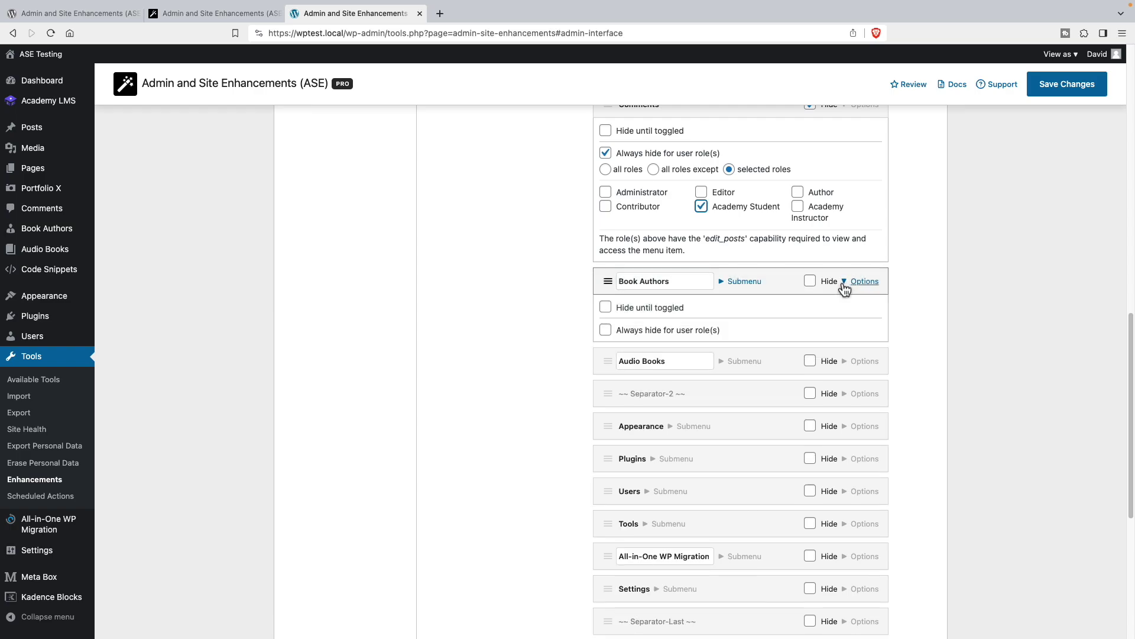
left_click(626, 332)
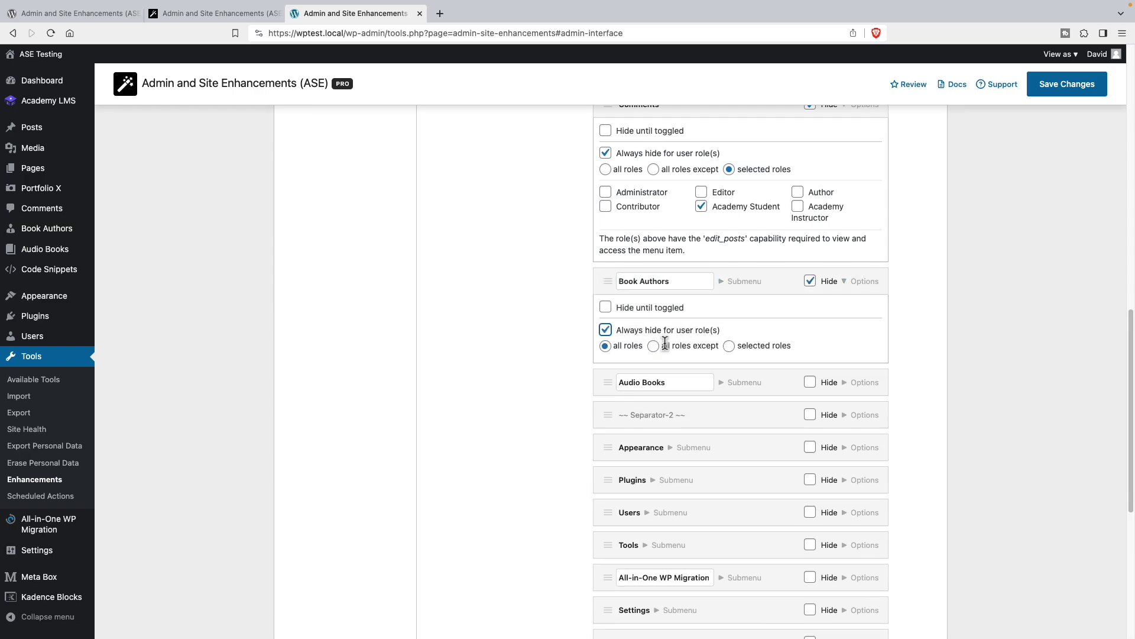
left_click(731, 348)
left_click(704, 383)
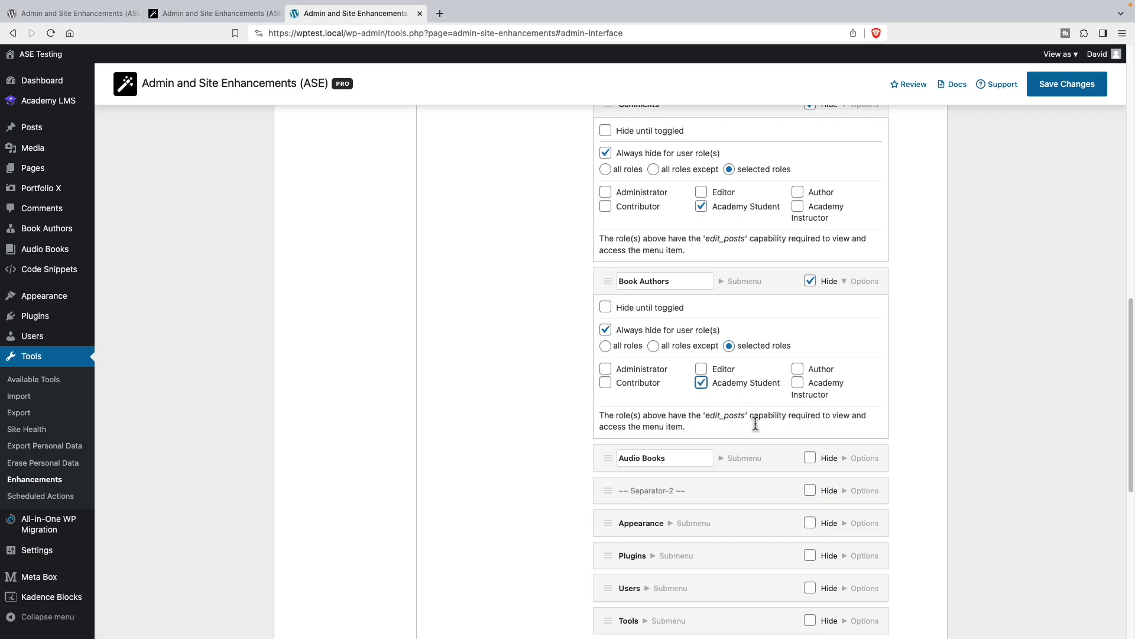
left_click(847, 460)
scroll(839, 445, "down", 1)
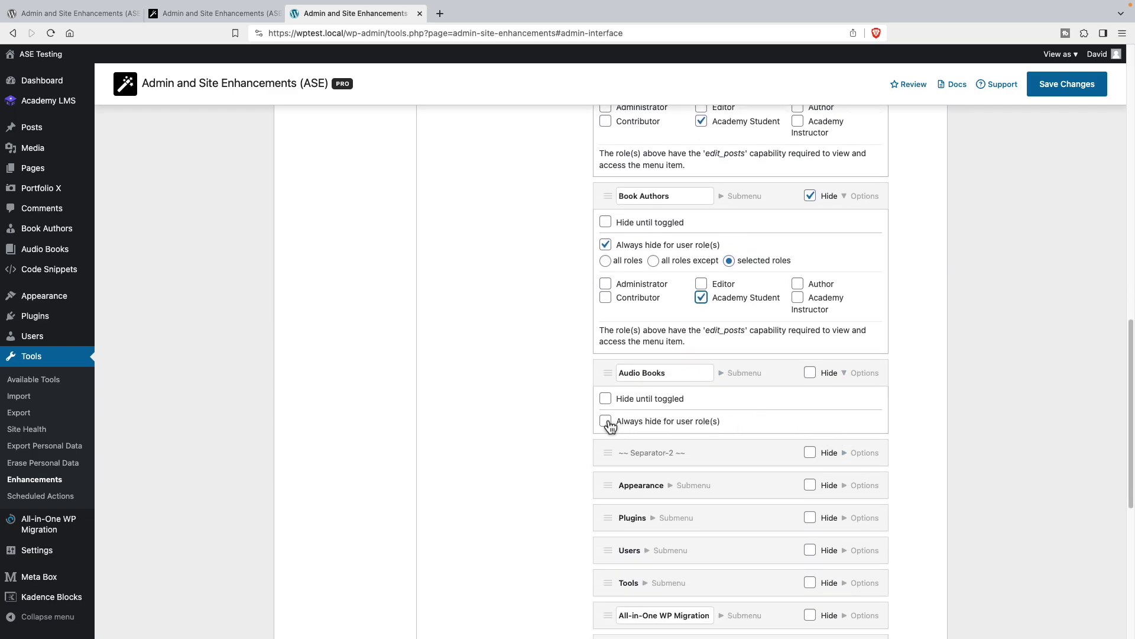
left_click(636, 426)
left_click(729, 437)
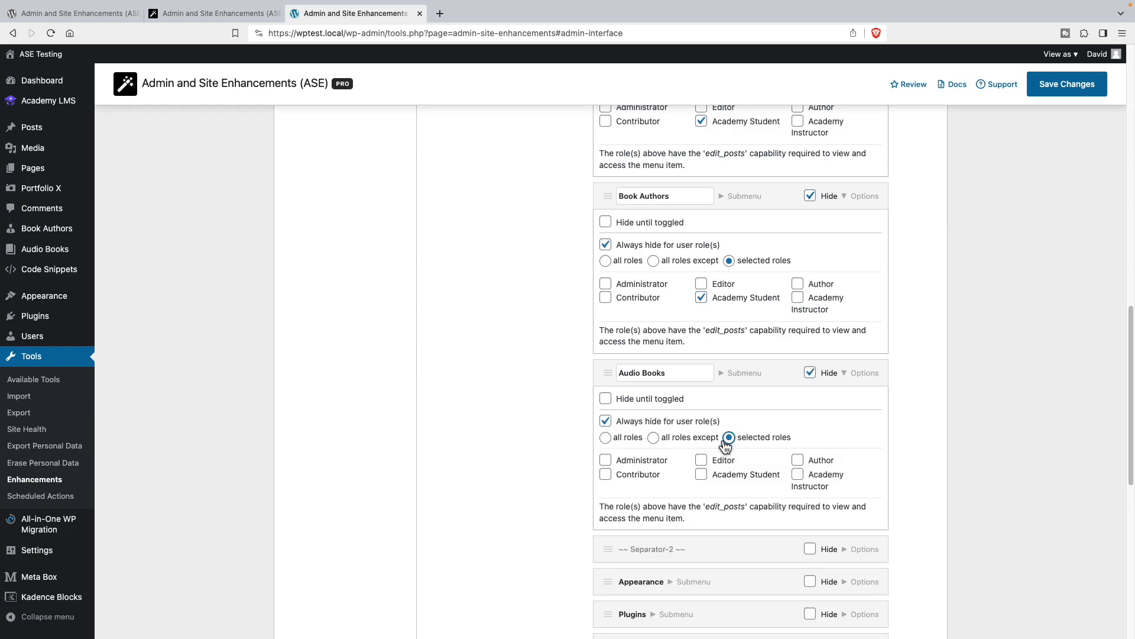
left_click(701, 473)
Hide Meta Box for all roles except Administrator
scroll(724, 466, "down", 3)
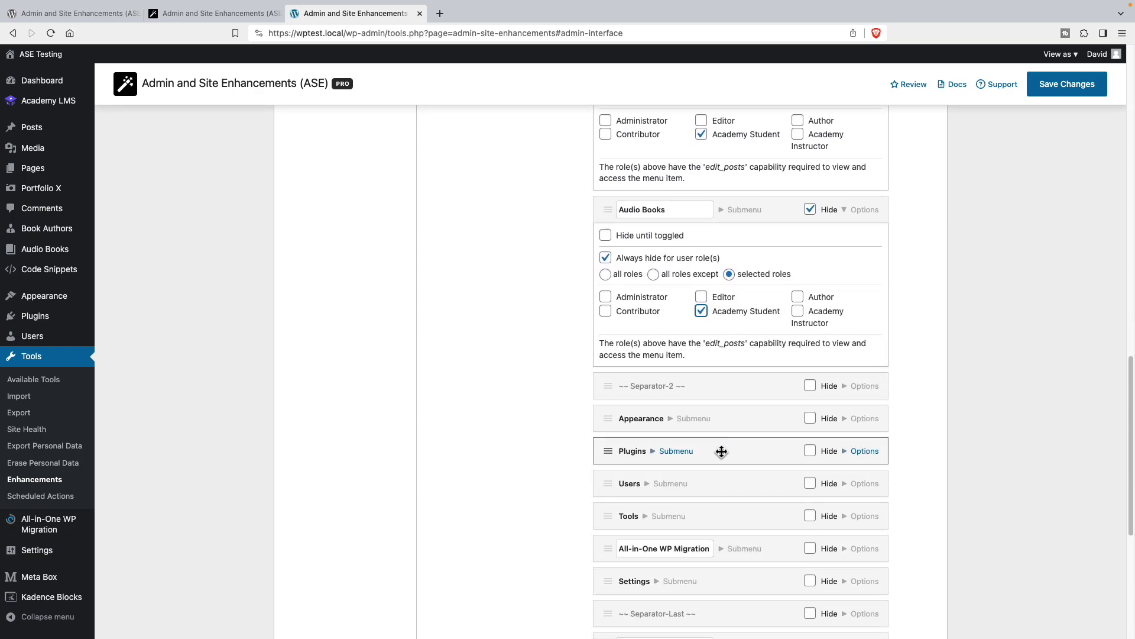
scroll(721, 443, "down", 2)
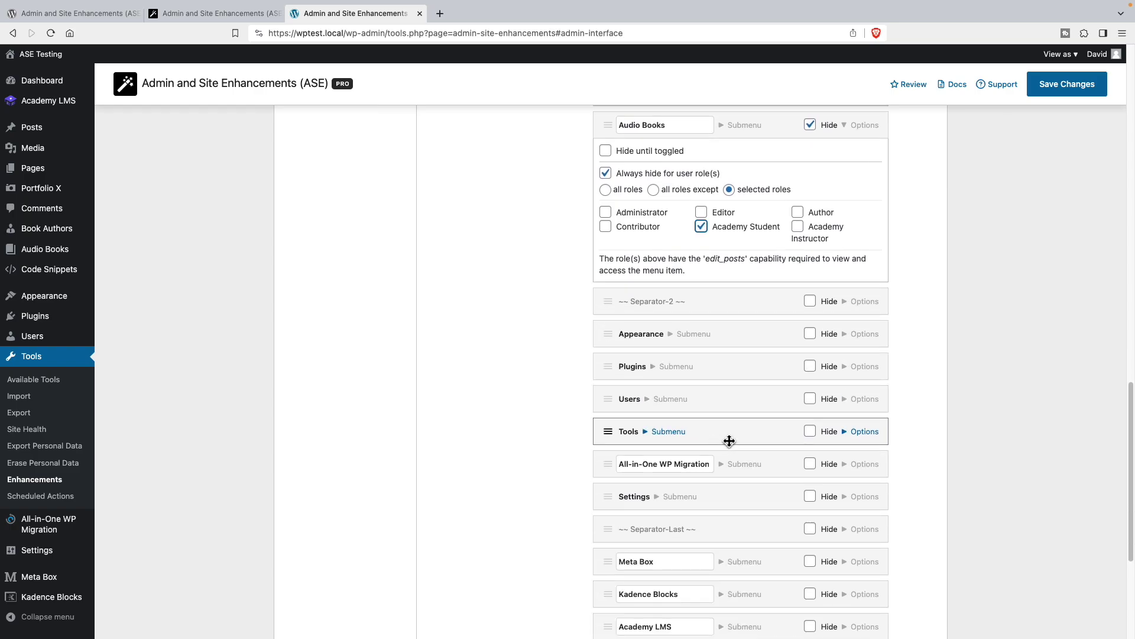
scroll(729, 441, "down", 1)
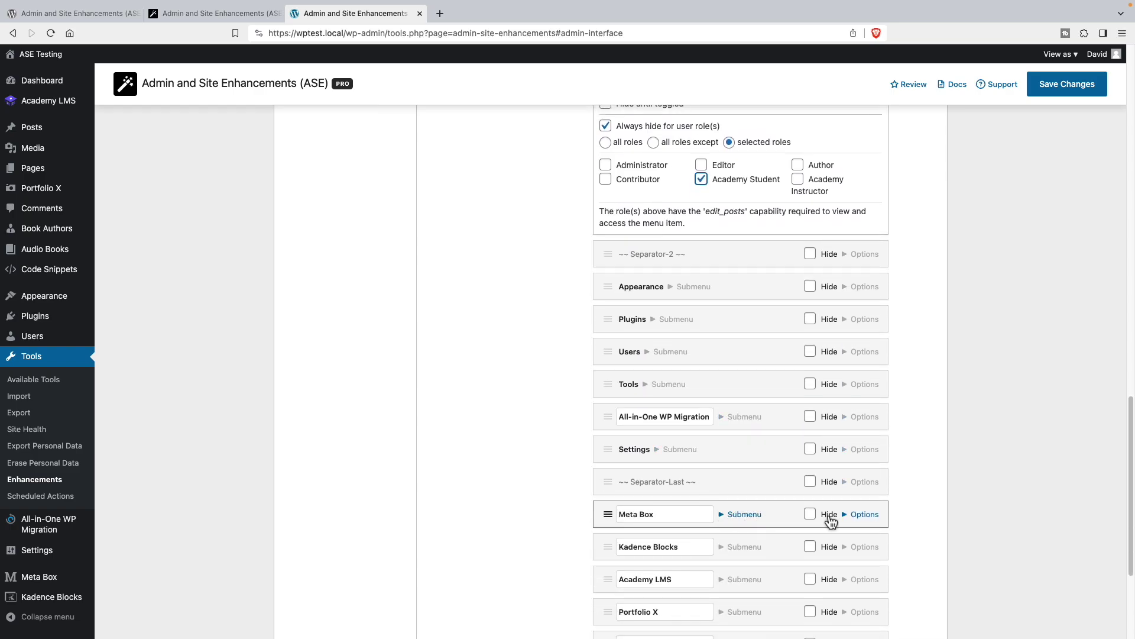
left_click(845, 514)
scroll(730, 502, "down", 2)
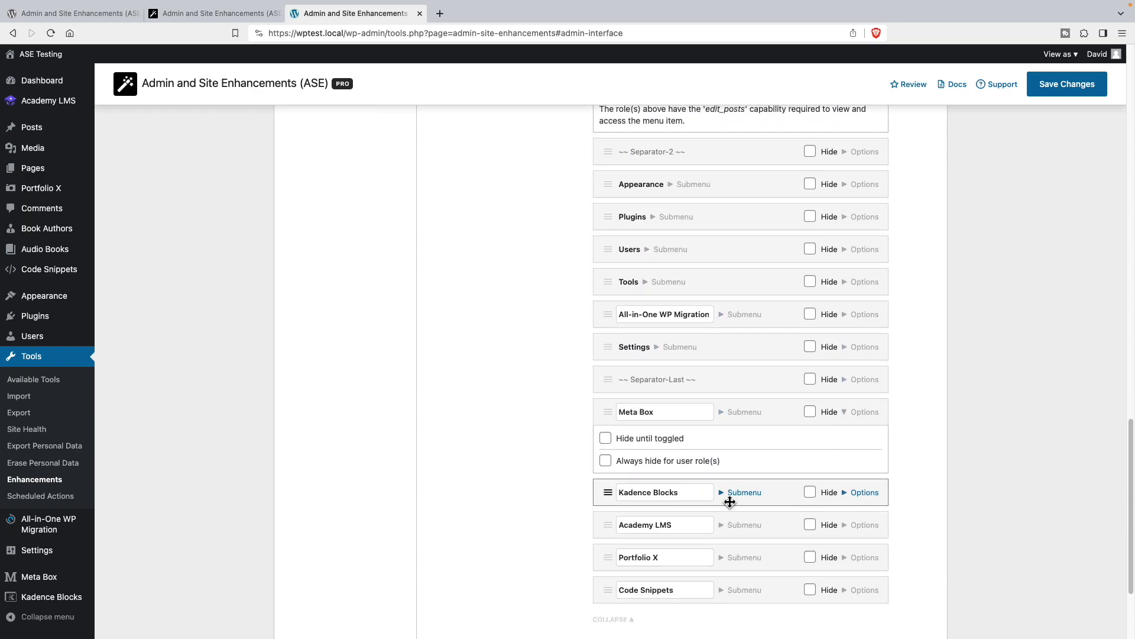
left_click(606, 461)
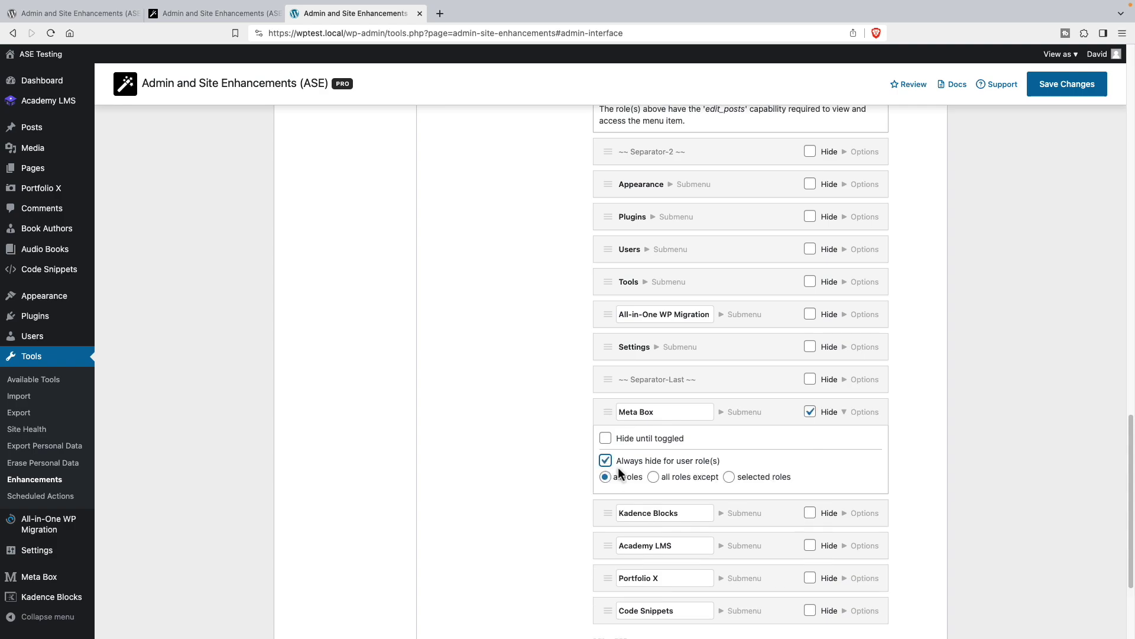
left_click(729, 478)
scroll(711, 502, "down", 1)
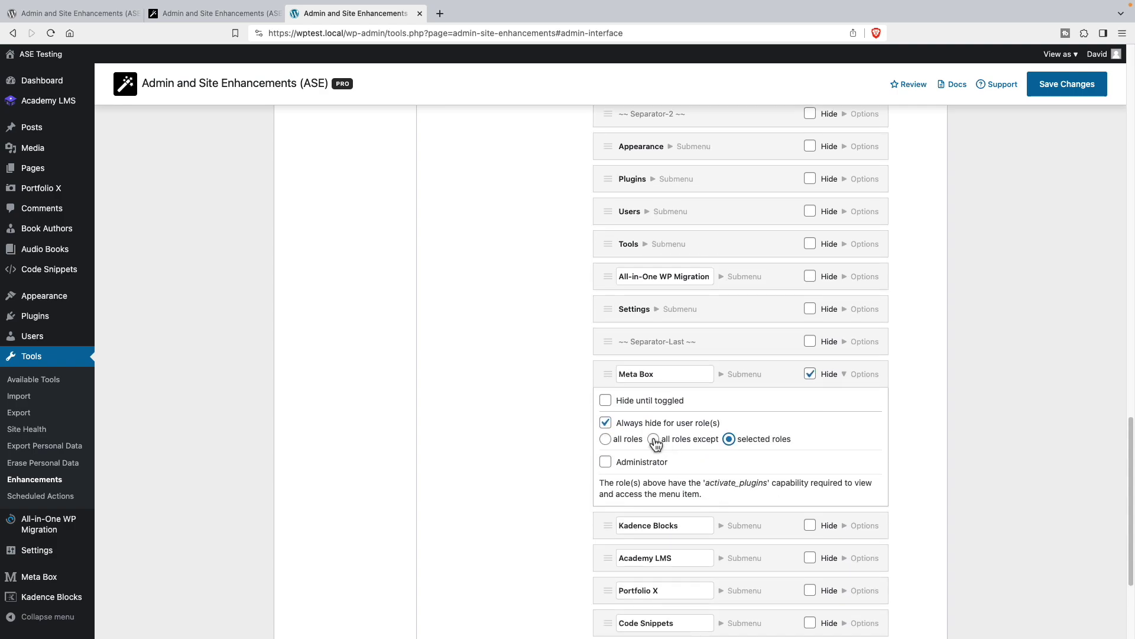
left_click(654, 440)
left_click(607, 464)
scroll(722, 467, "down", 2)
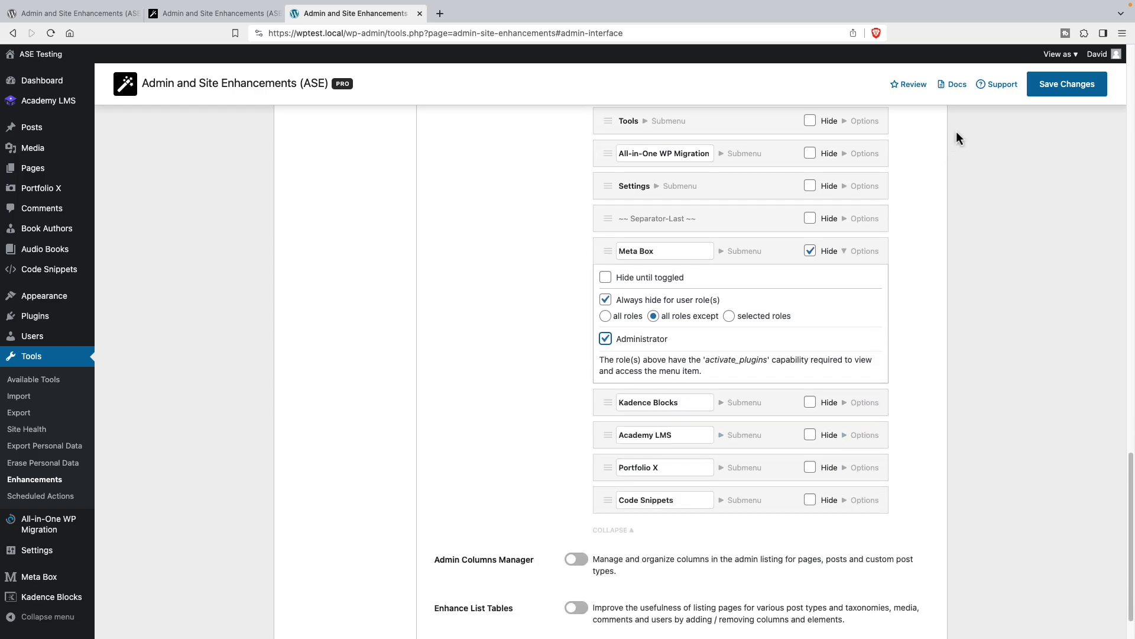
Save Changes, check the trimmed menu as Academy Student, and switch back to Administrator
left_click(1048, 94)
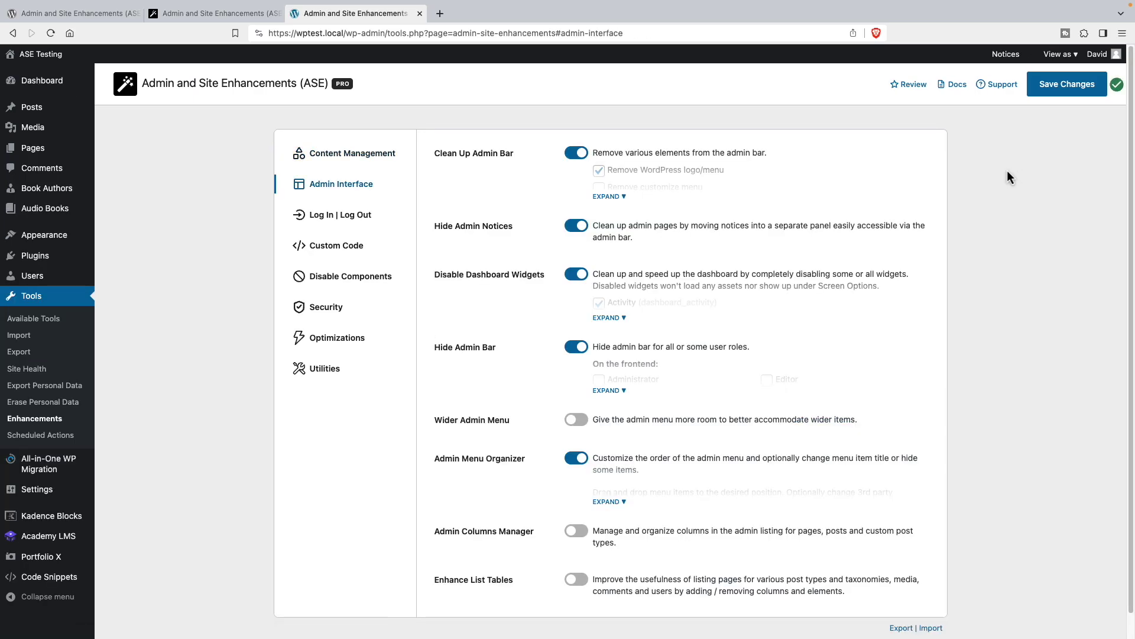
mouse_move(1064, 54)
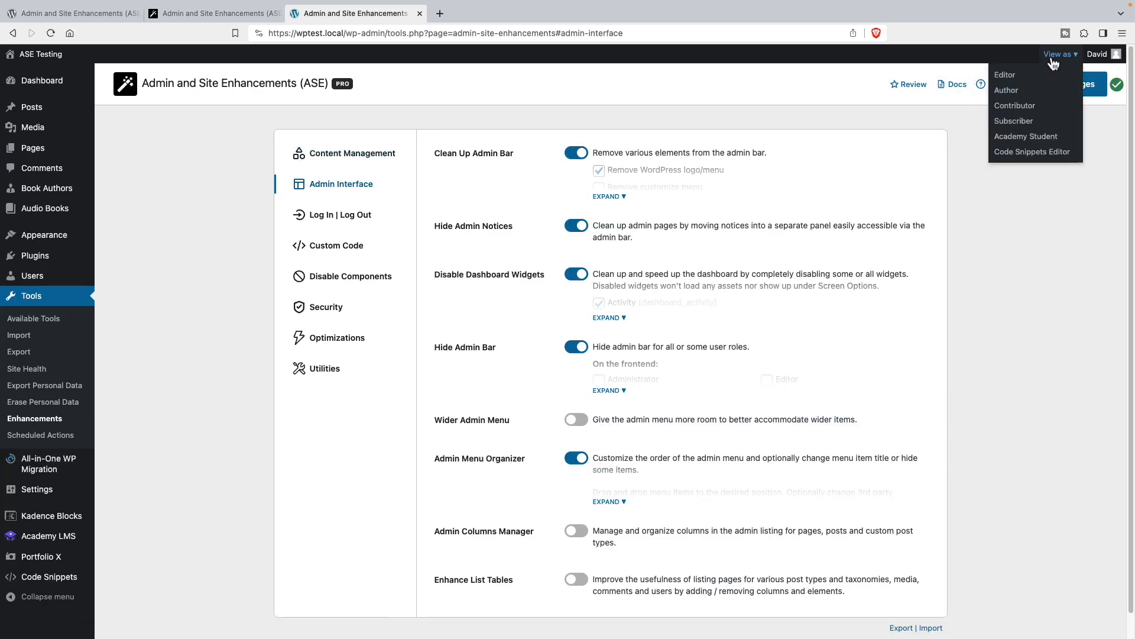
left_click(1032, 136)
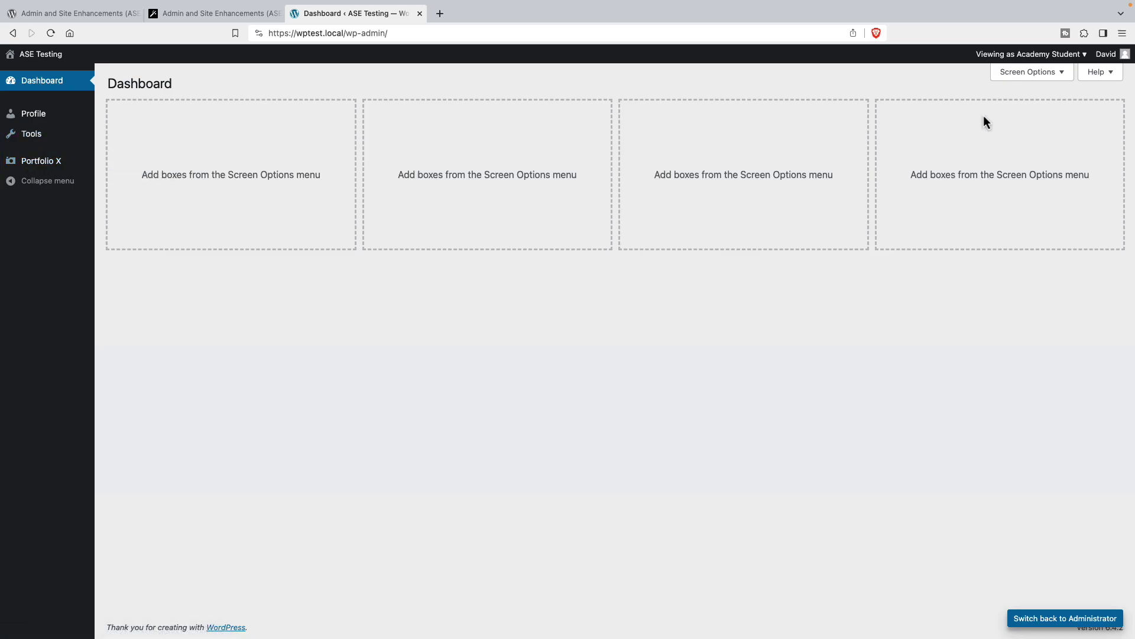
left_click(1058, 77)
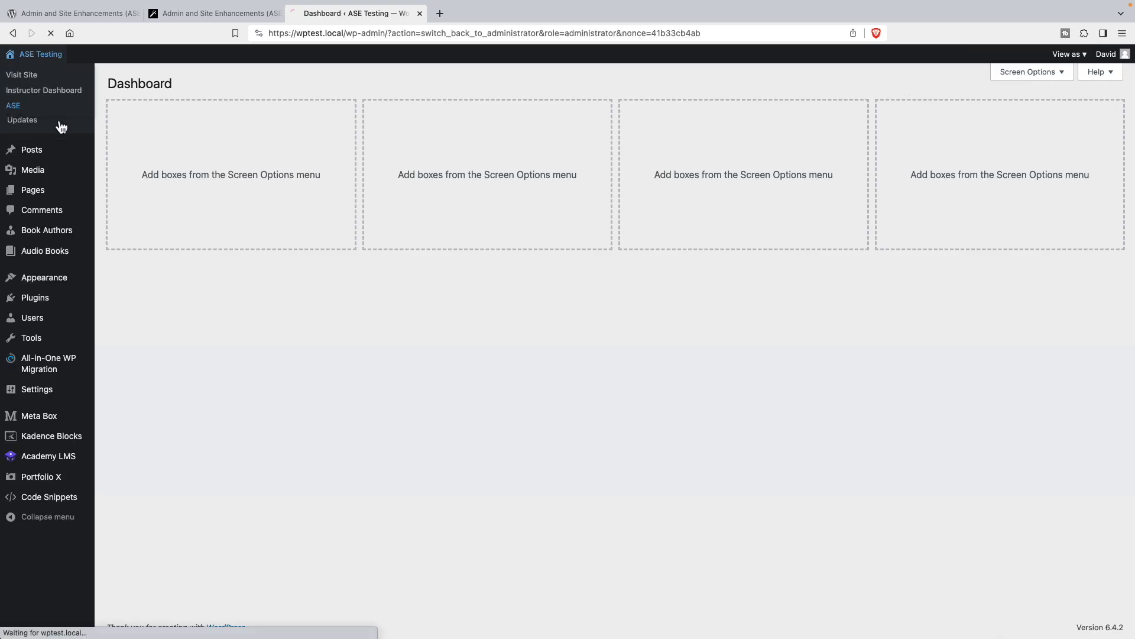
Set Tools to Always hide for the Academy Student role
scroll(652, 464, "down", 3)
scroll(476, 451, "down", 15)
scroll(476, 455, "down", 5)
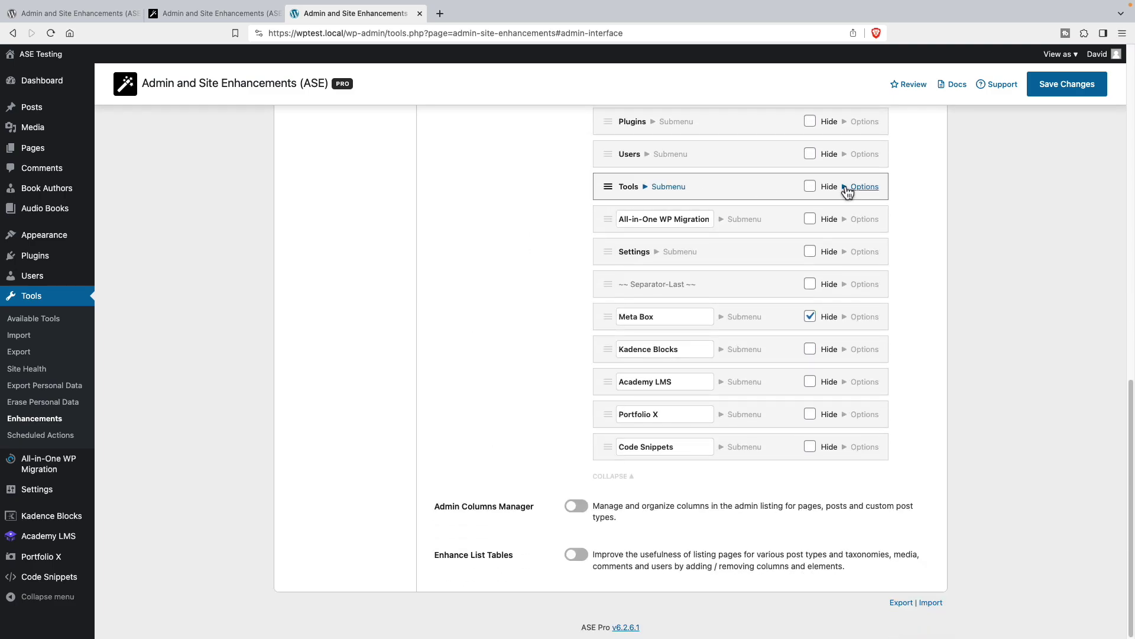
left_click(846, 188)
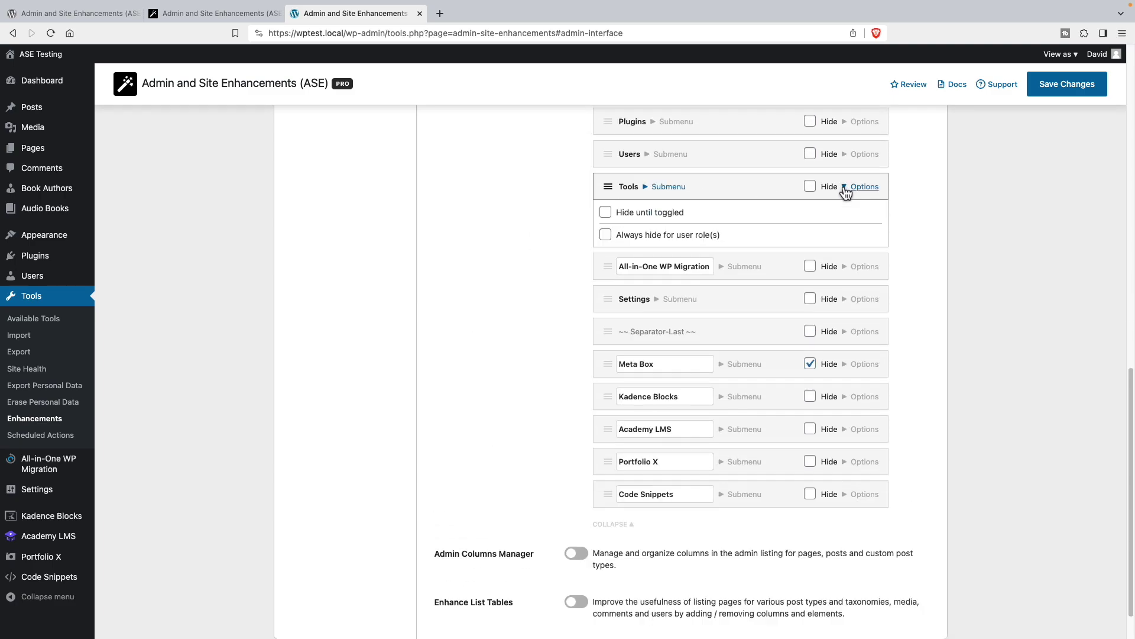
left_click(604, 235)
left_click(729, 251)
left_click(701, 288)
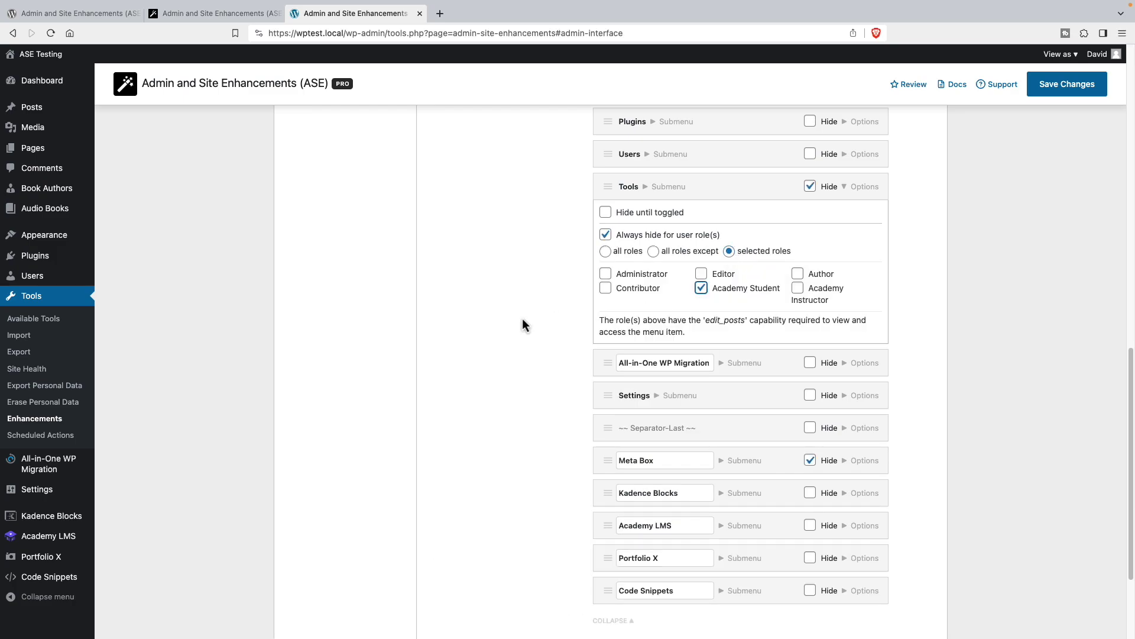
Set Portfolio X to Always hide for Academy Student and save the menu settings
scroll(532, 354, "down", 3)
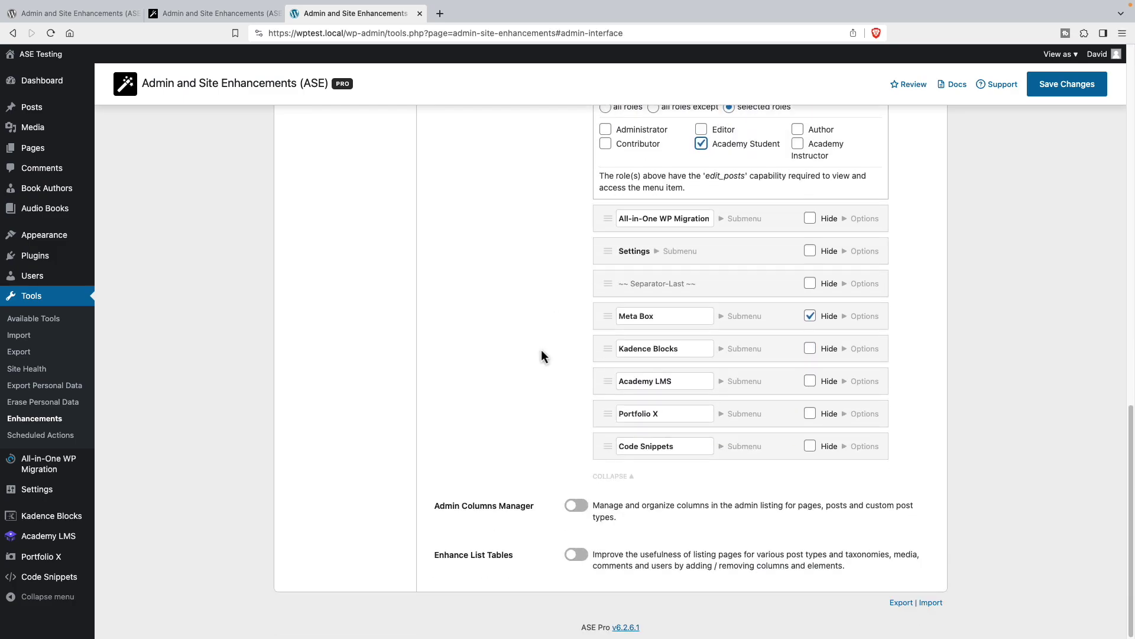
left_click(846, 416)
left_click(605, 462)
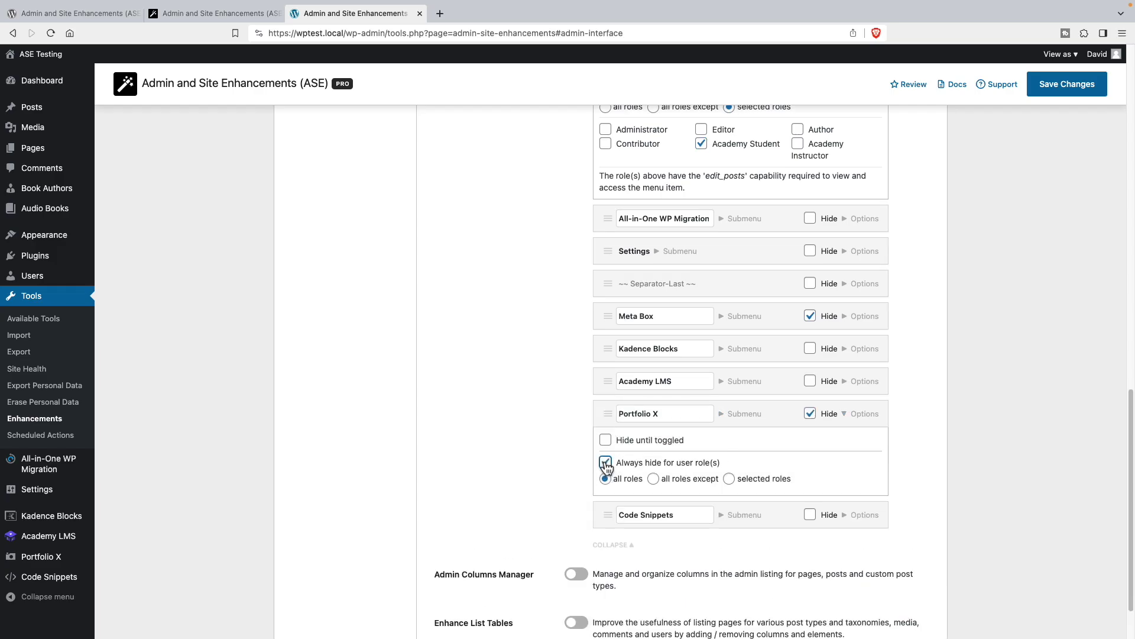
left_click(729, 478)
left_click(702, 516)
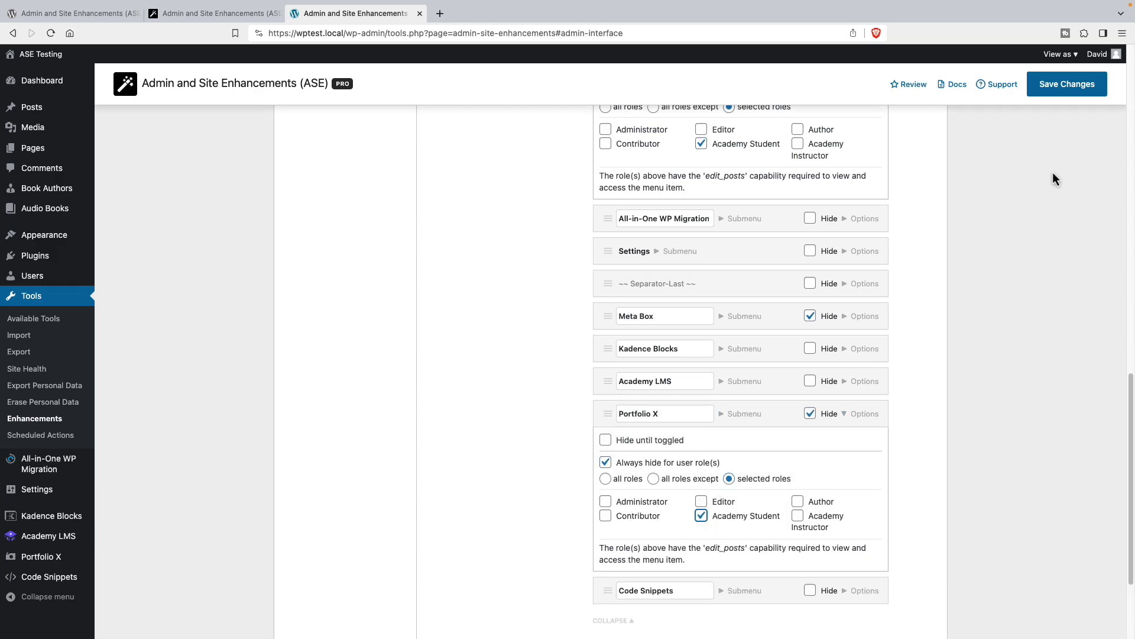
left_click(1051, 85)
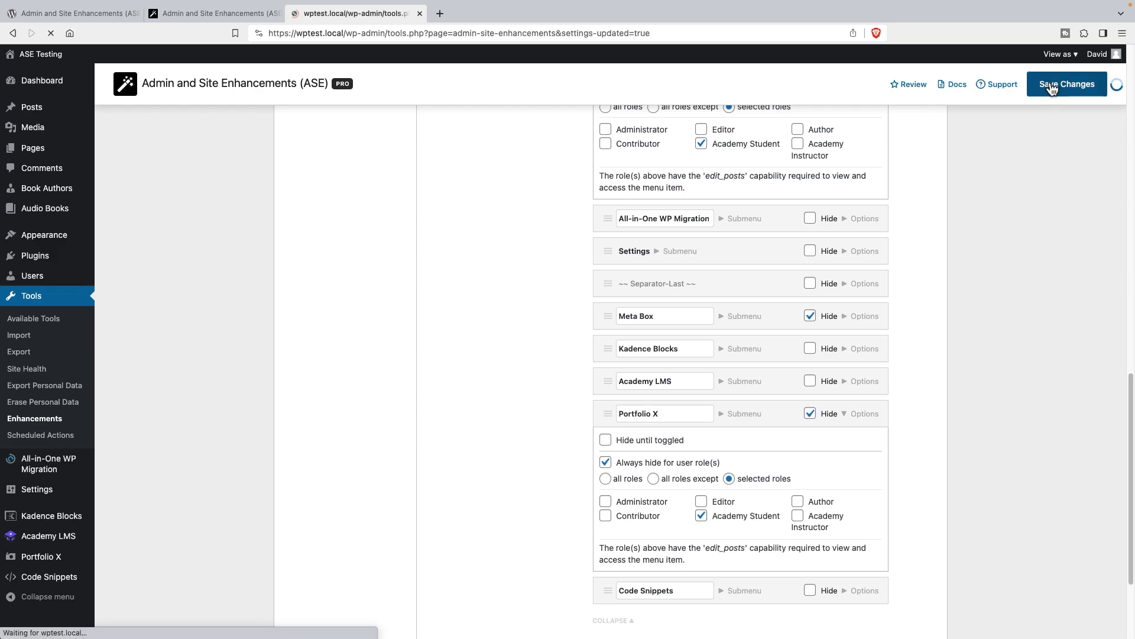
View the admin as Academy Student to confirm only Dashboard and Profile remain, then switch back to Administrator
mouse_move(1055, 55)
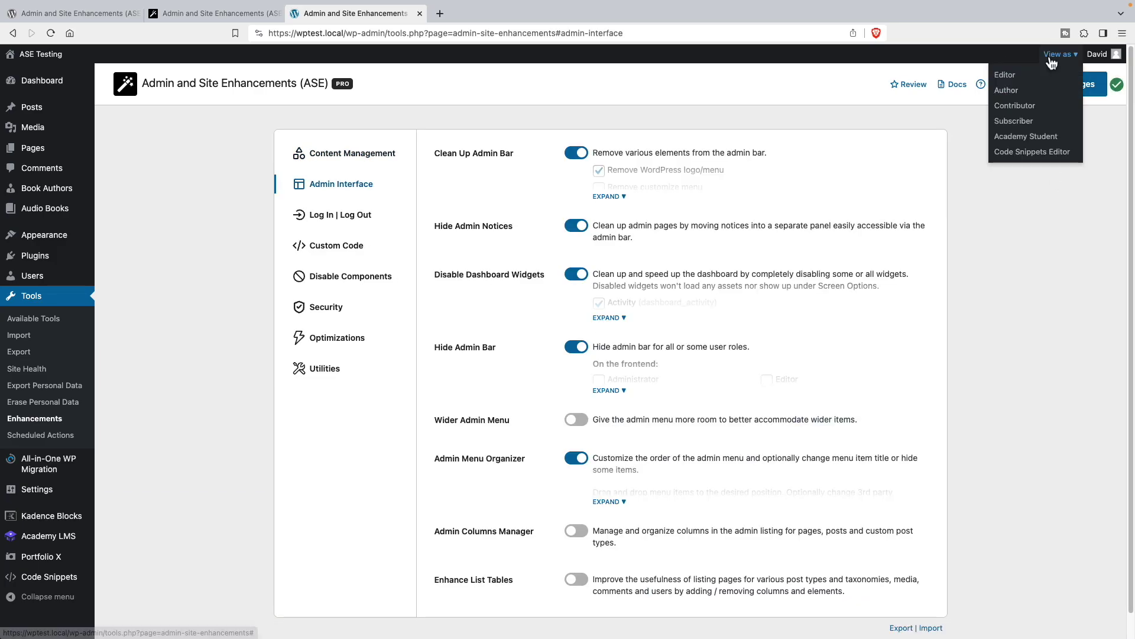
left_click(1026, 136)
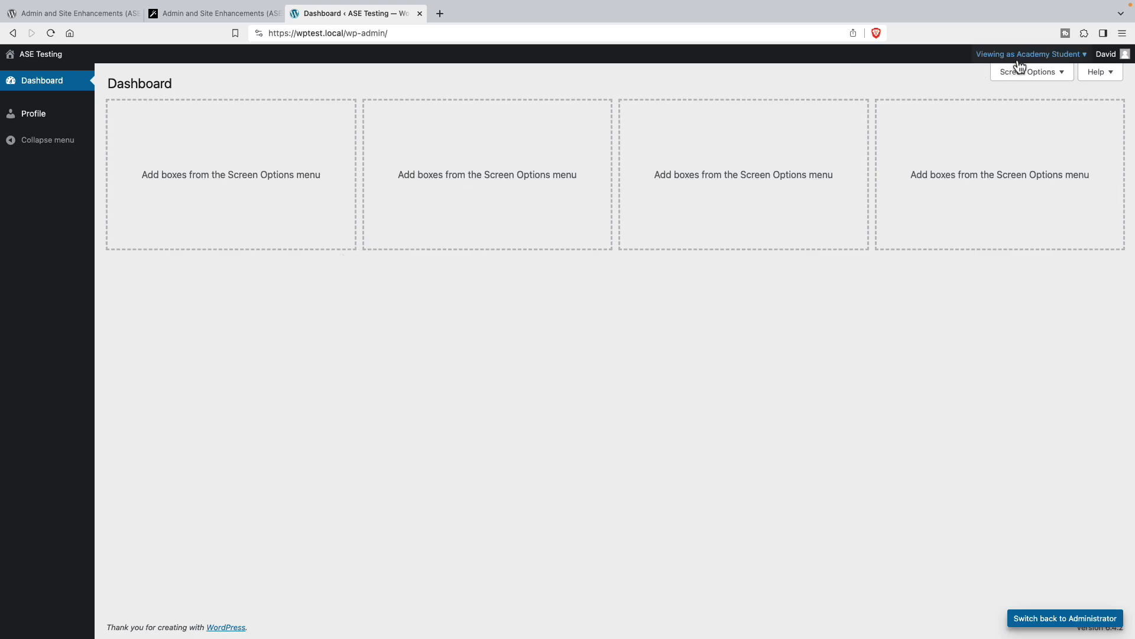
left_click(1002, 78)
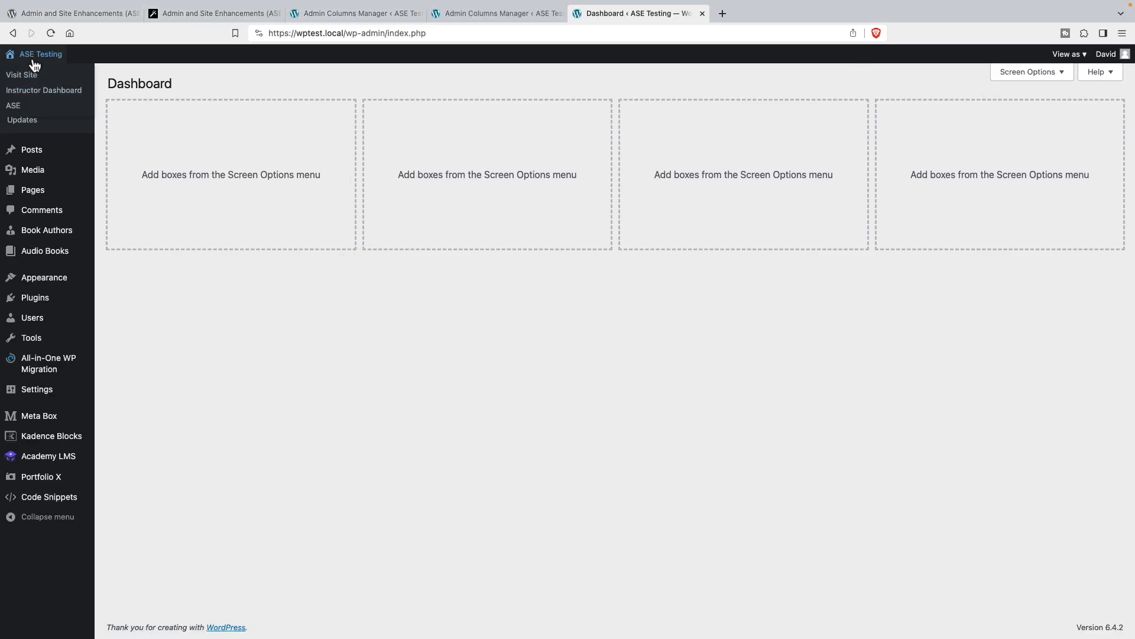
In ASE settings, switch on Admin Columns Manager and Enhance List Tables, expand the options, and save
left_click(13, 106)
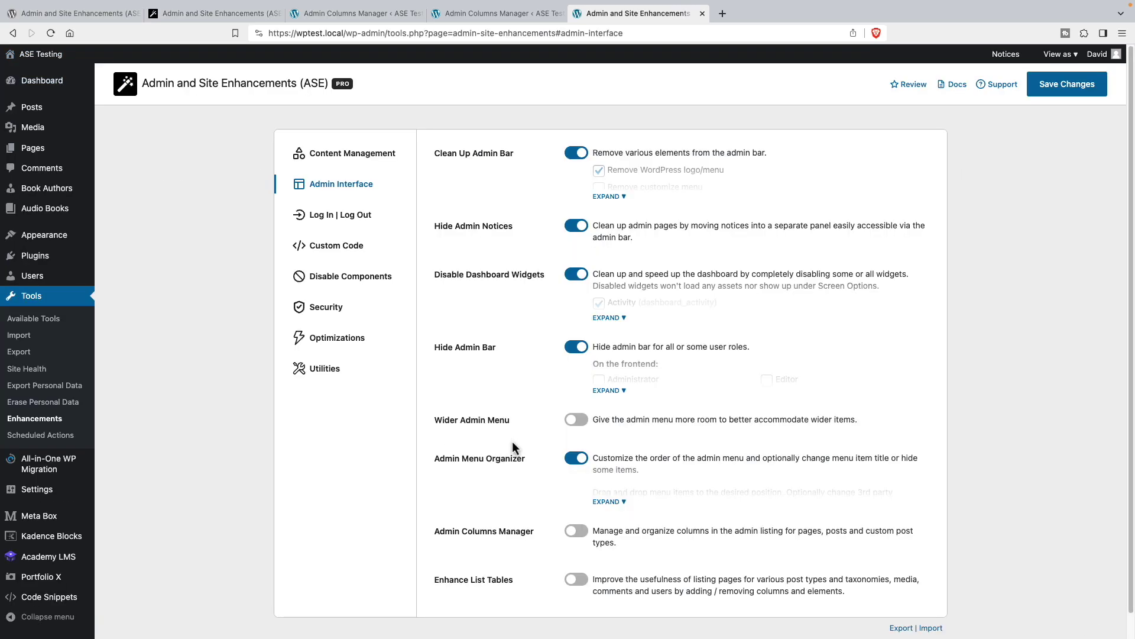
scroll(512, 441, "down", 1)
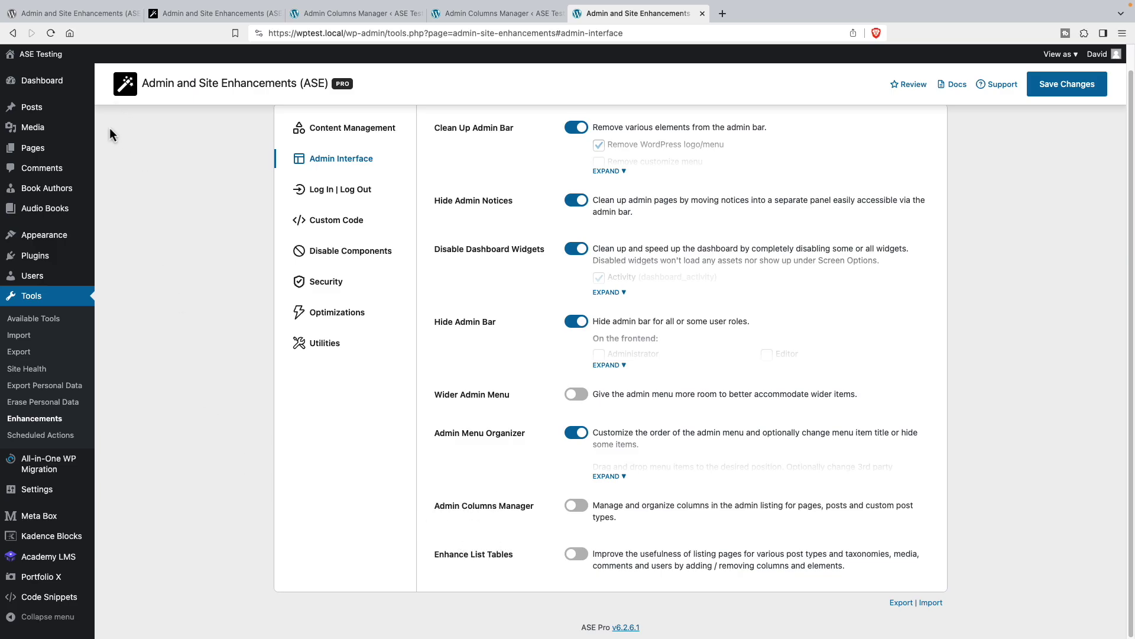
mouse_move(90, 124)
left_click(577, 506)
left_click(576, 554)
scroll(626, 562, "down", 1)
left_click(609, 573)
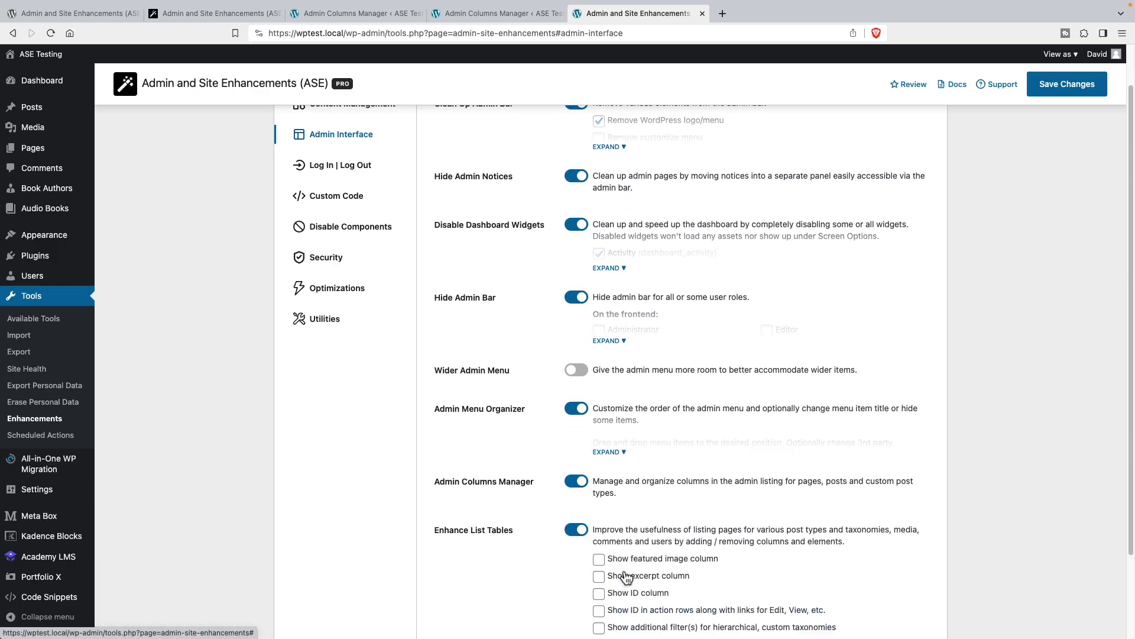
scroll(678, 538, "down", 3)
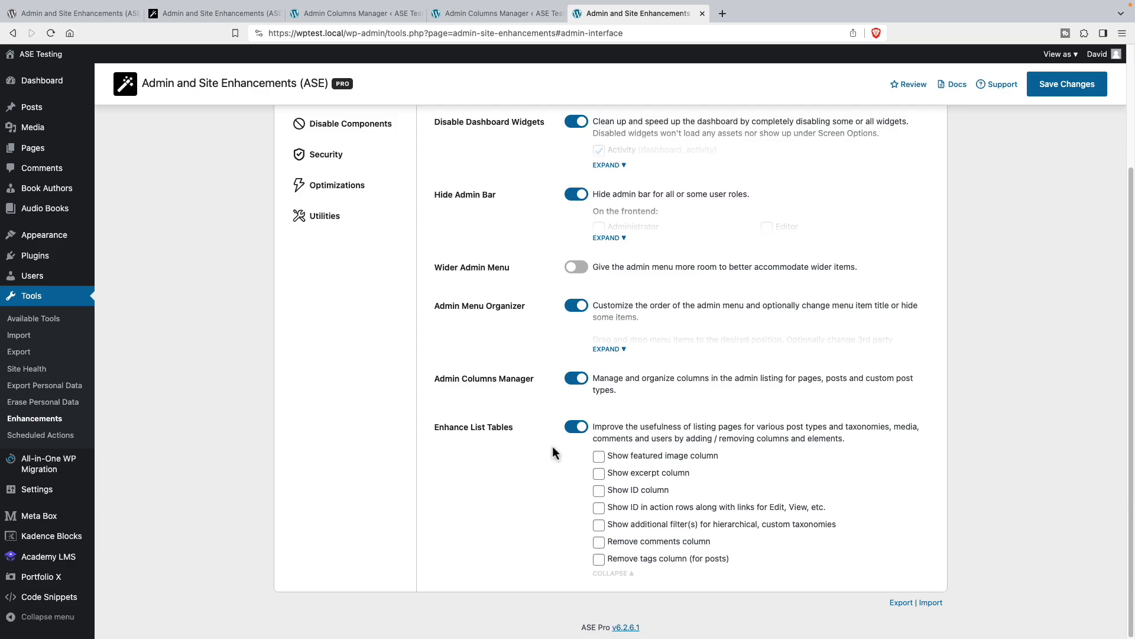
left_click(1063, 93)
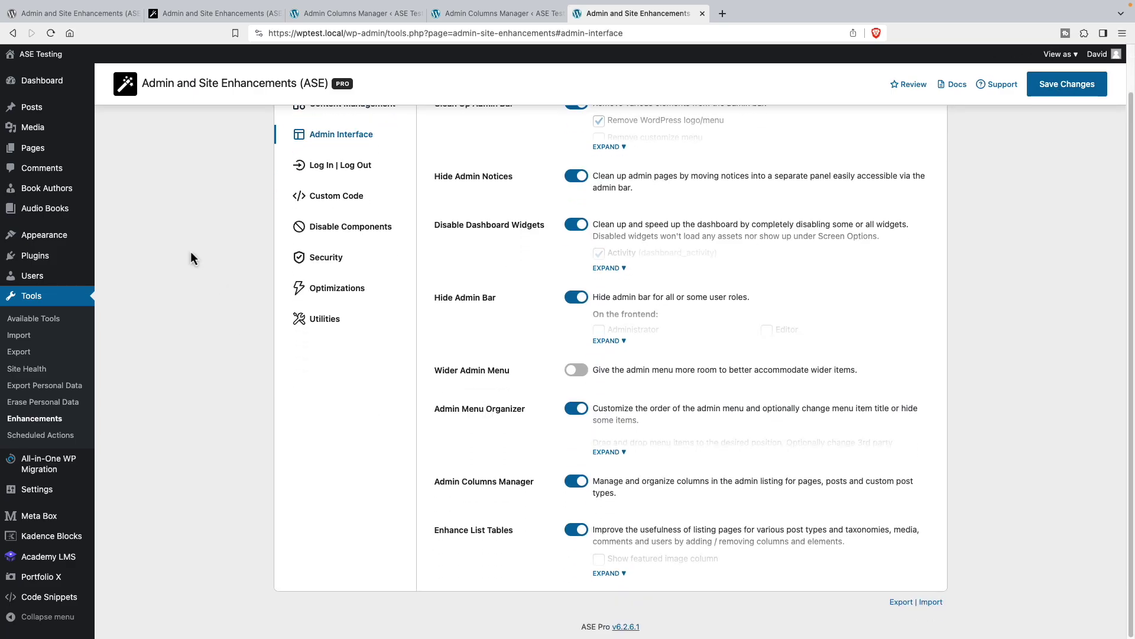
Check the portfolio filter offered on the All Posts list
left_click(130, 110)
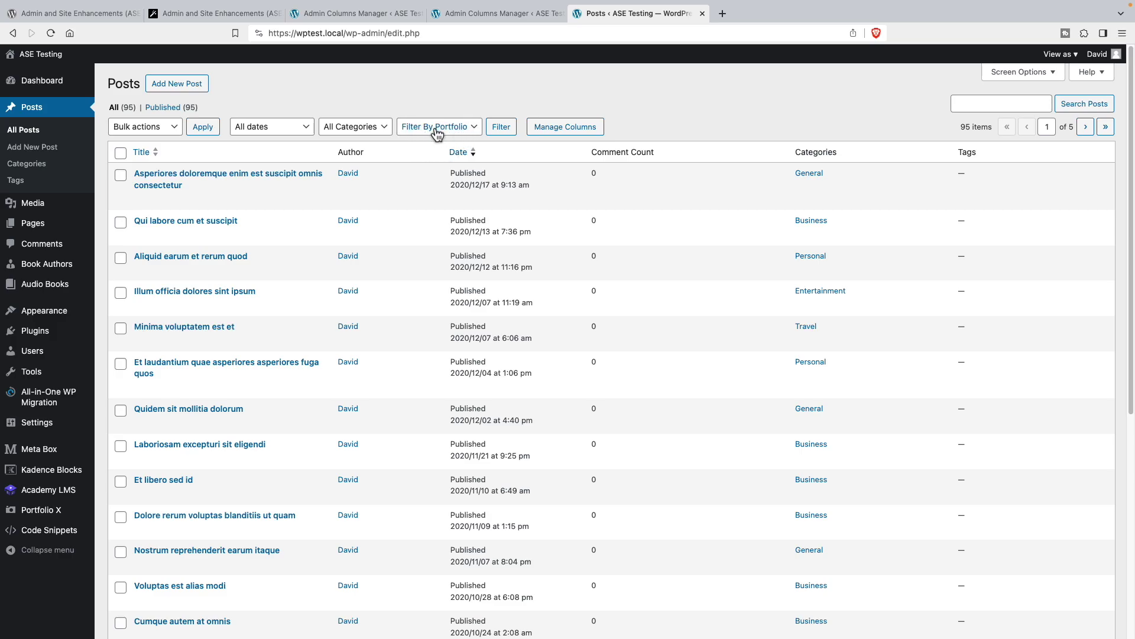
left_click(454, 131)
left_click(438, 129)
Deactivate Portfolio X with Just Deactivate, then return to All Posts
left_click(40, 336)
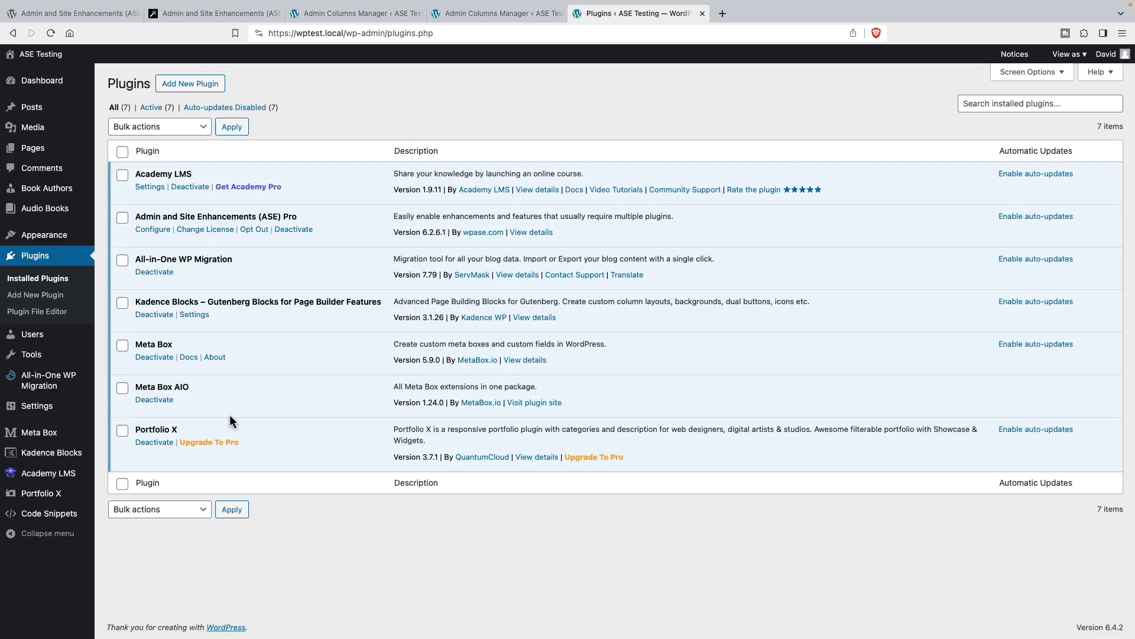
left_click(155, 443)
left_click(486, 393)
left_click(29, 107)
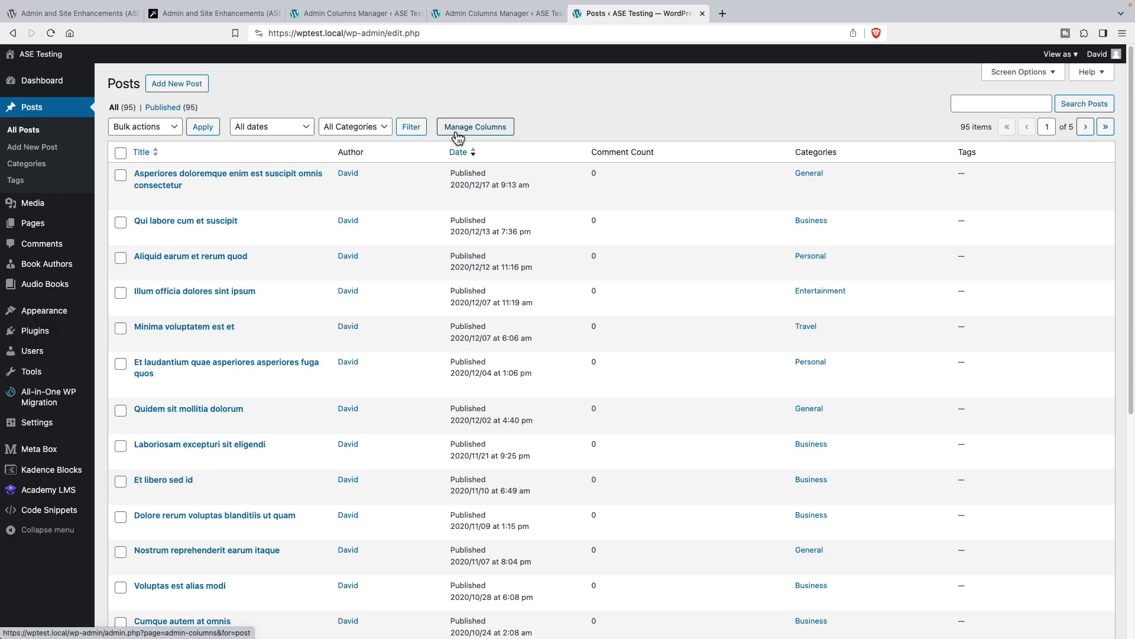
Remove the Tags column from the Posts columns by moving it to Default
left_click(459, 135)
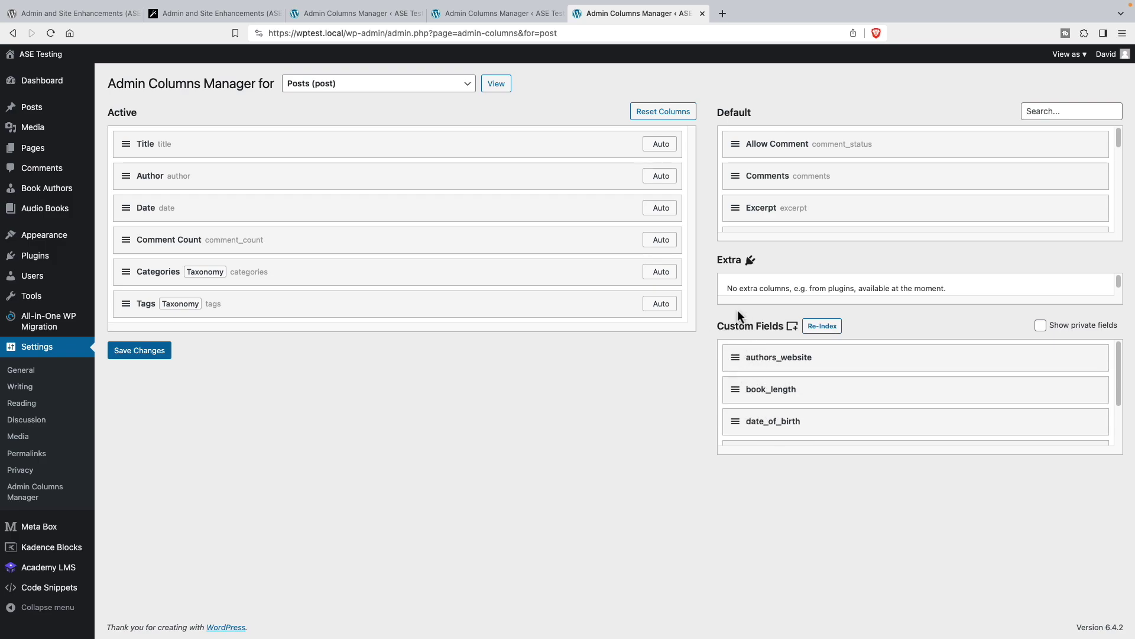
mouse_move(158, 145)
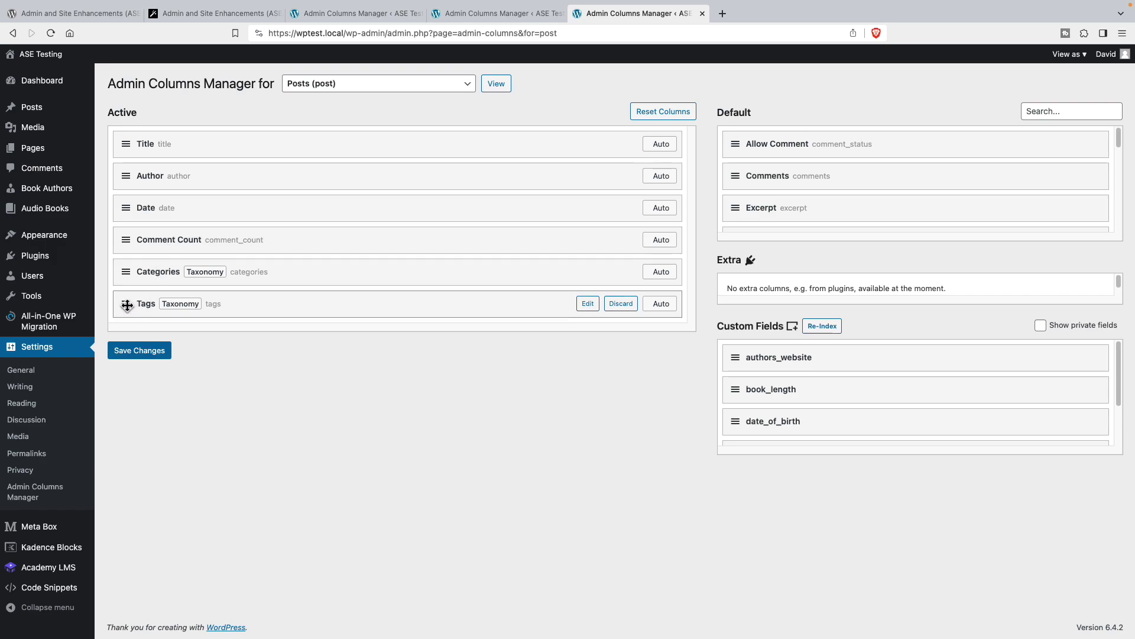
left_click_drag(127, 305, 744, 206)
scroll(783, 199, "down", 2)
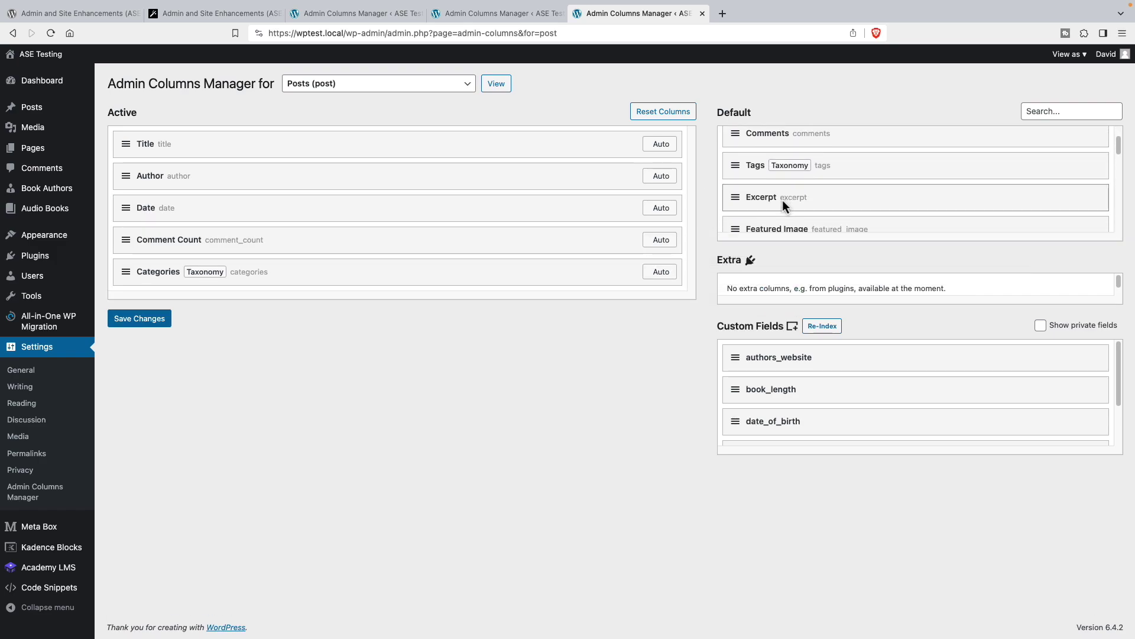
scroll(782, 200, "down", 1)
Put ID and Featured Image as the first two Posts columns and save the layout
left_click_drag(737, 156, 349, 161)
left_click_drag(733, 188, 378, 145)
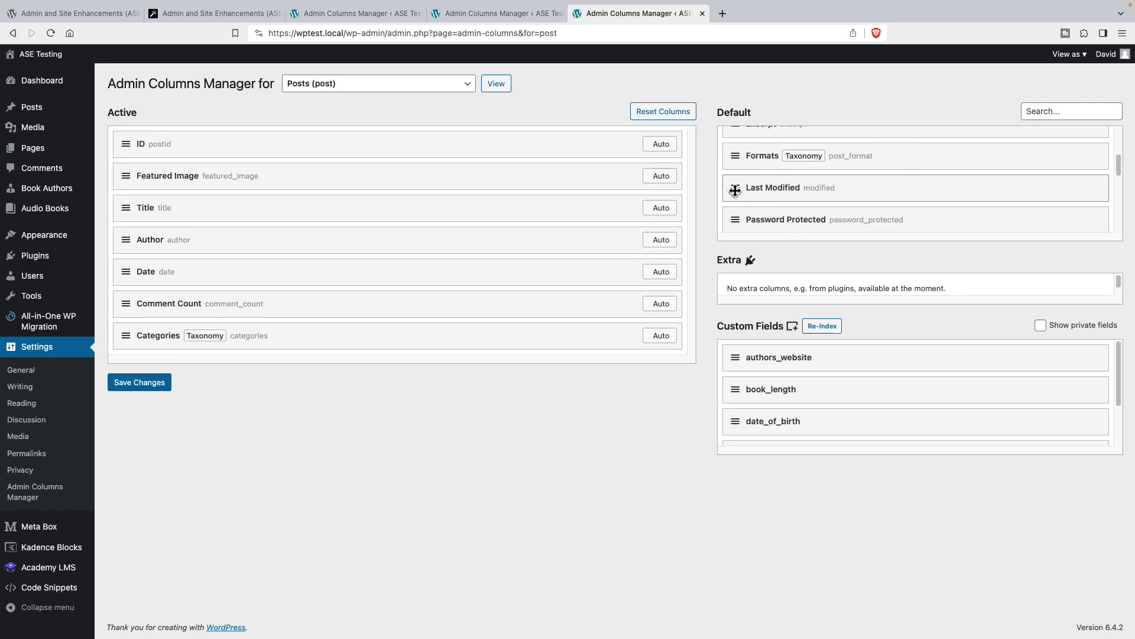
scroll(785, 190, "down", 5)
scroll(829, 208, "down", 3)
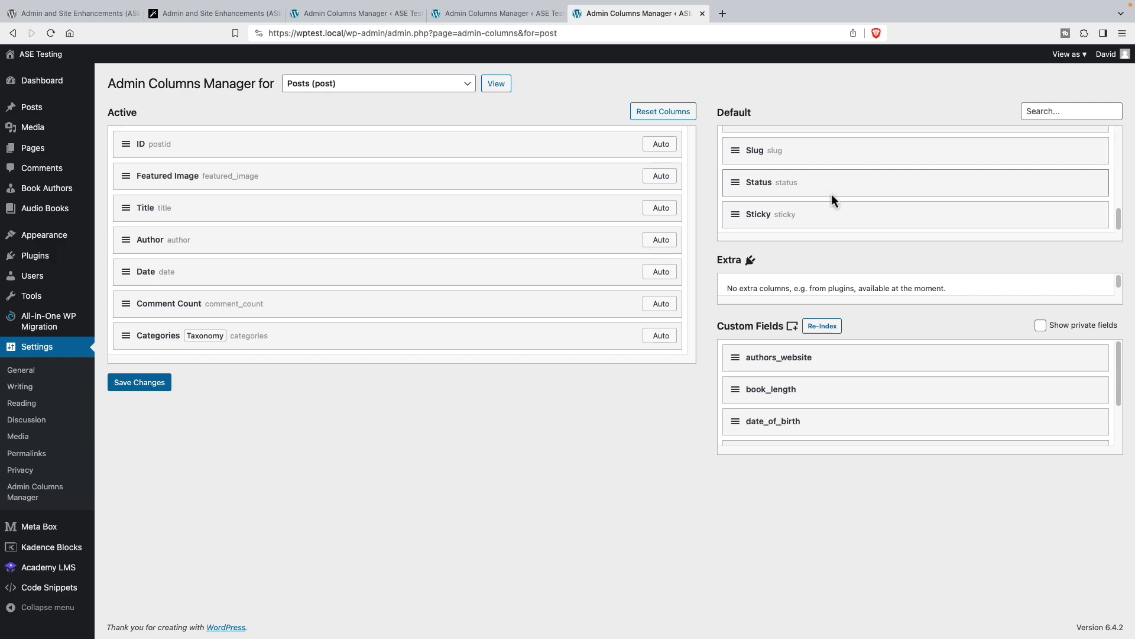
scroll(831, 194, "up", 3)
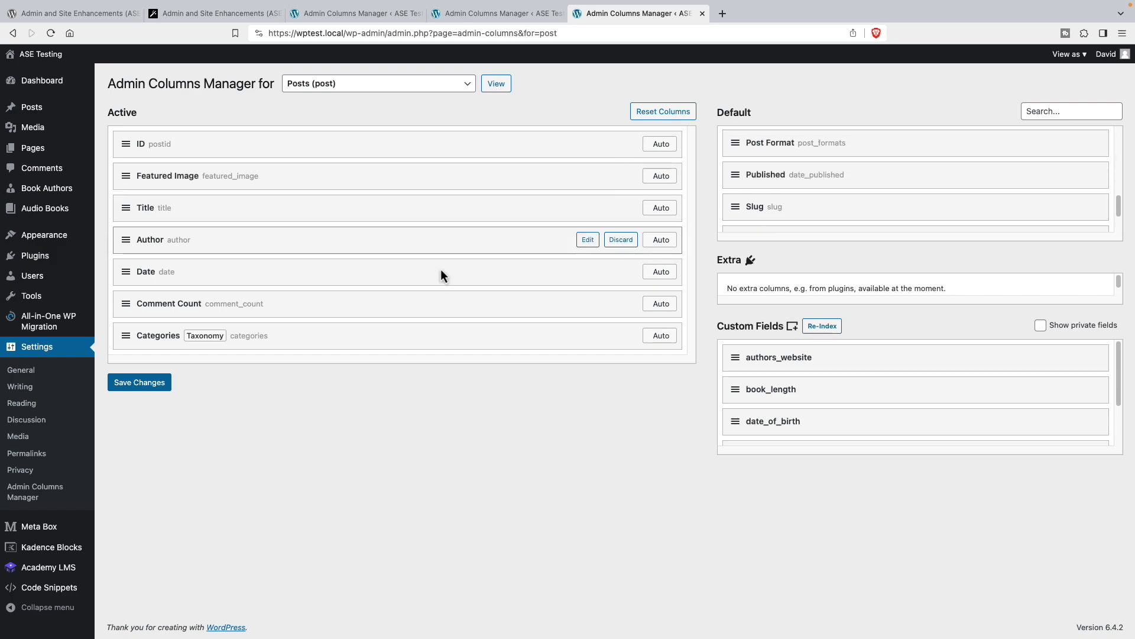
left_click(148, 384)
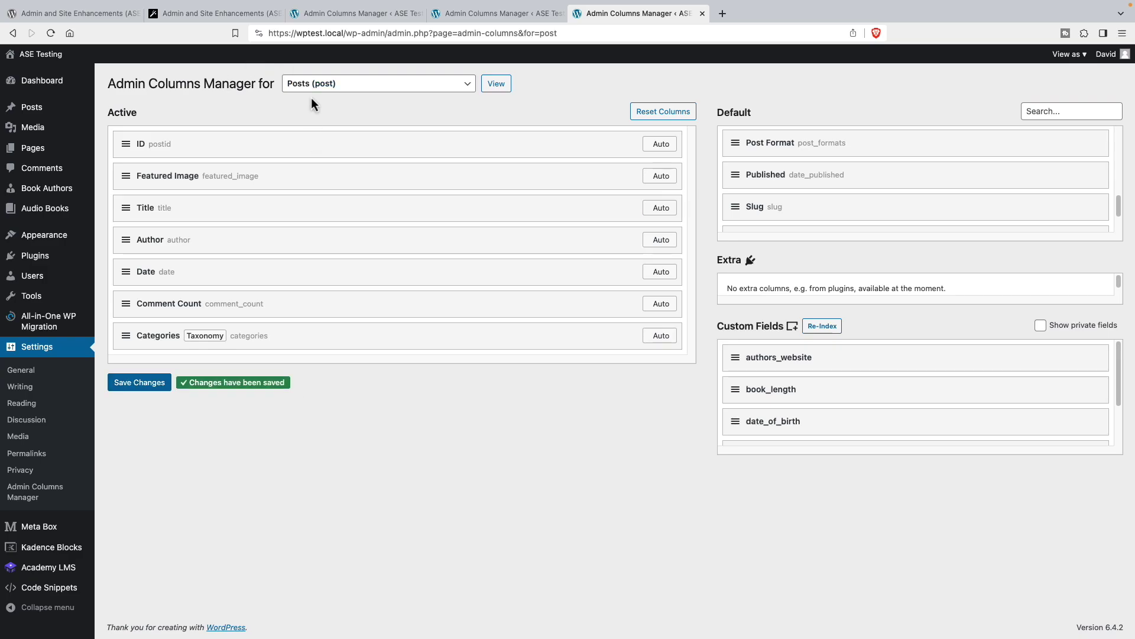
Check which other post types can be configured, closing the list unchanged
left_click(327, 95)
scroll(325, 93, "up", 3)
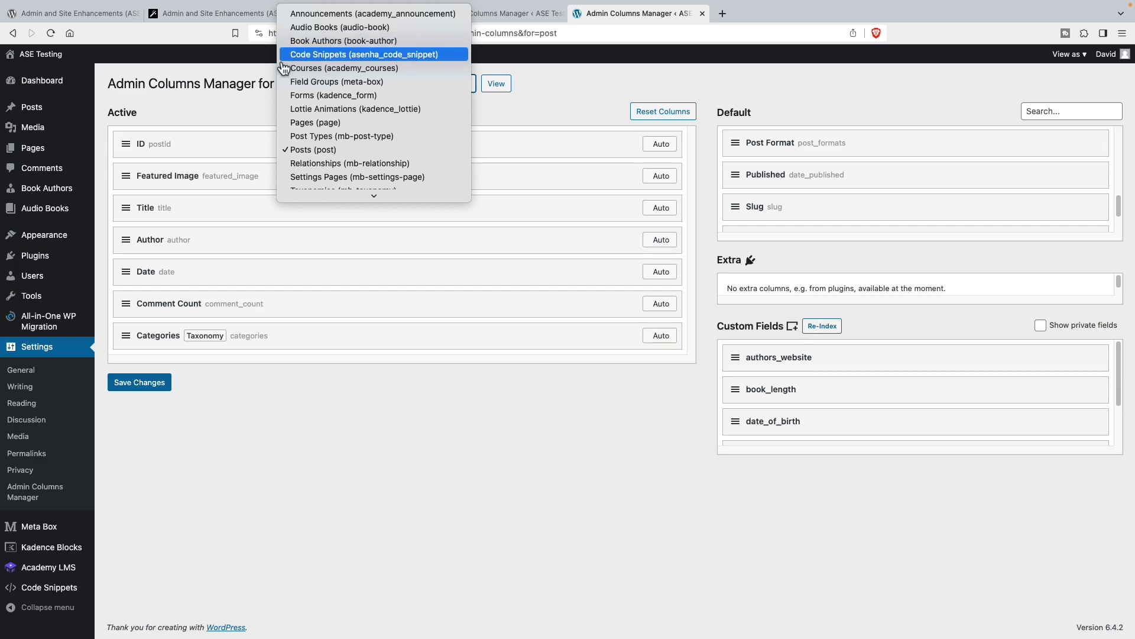
key("Escape")
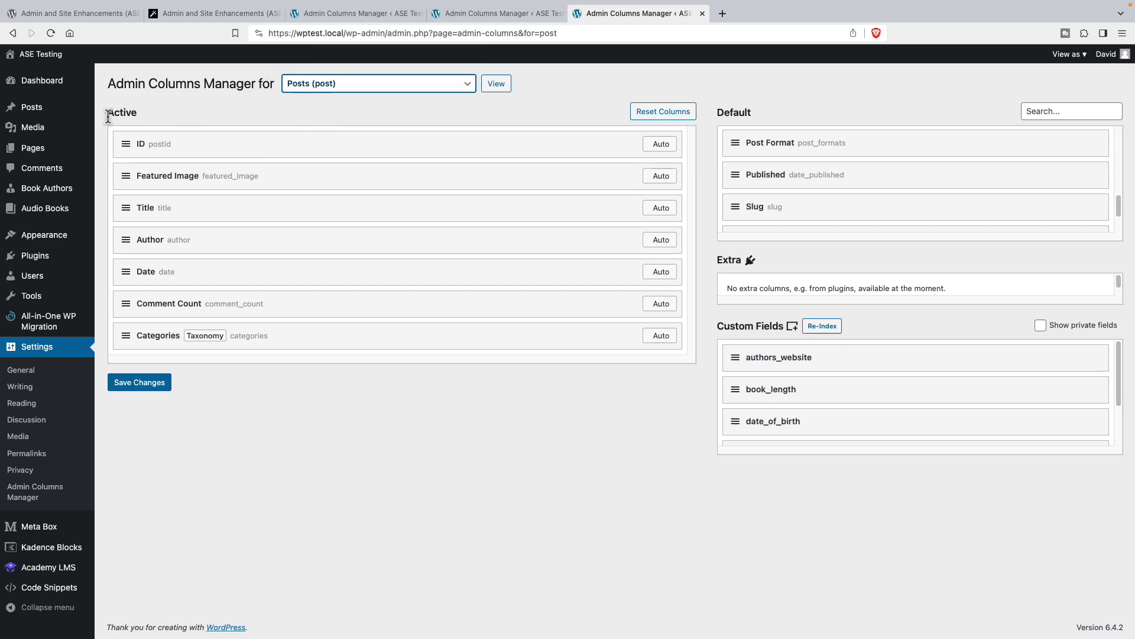
Check the Posts list, then drop Comment Count into Default and save the columns
left_click(29, 108)
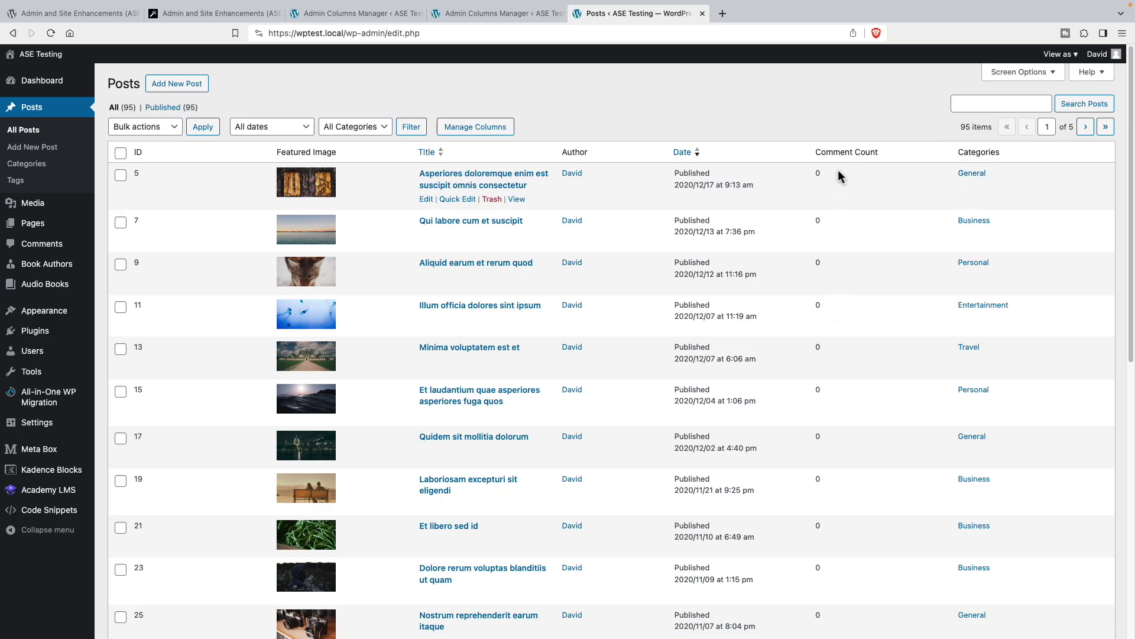
left_click(476, 127)
left_click_drag(125, 303, 739, 166)
left_click(139, 350)
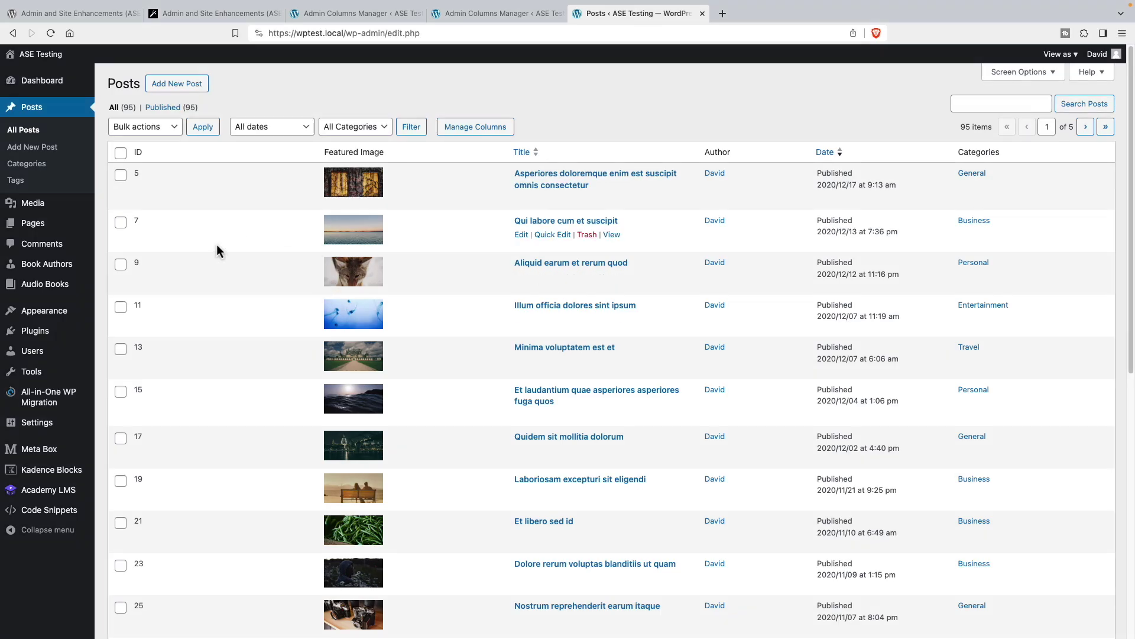
Add Featured Image and ID at the top of the Audio Books columns
left_click(48, 287)
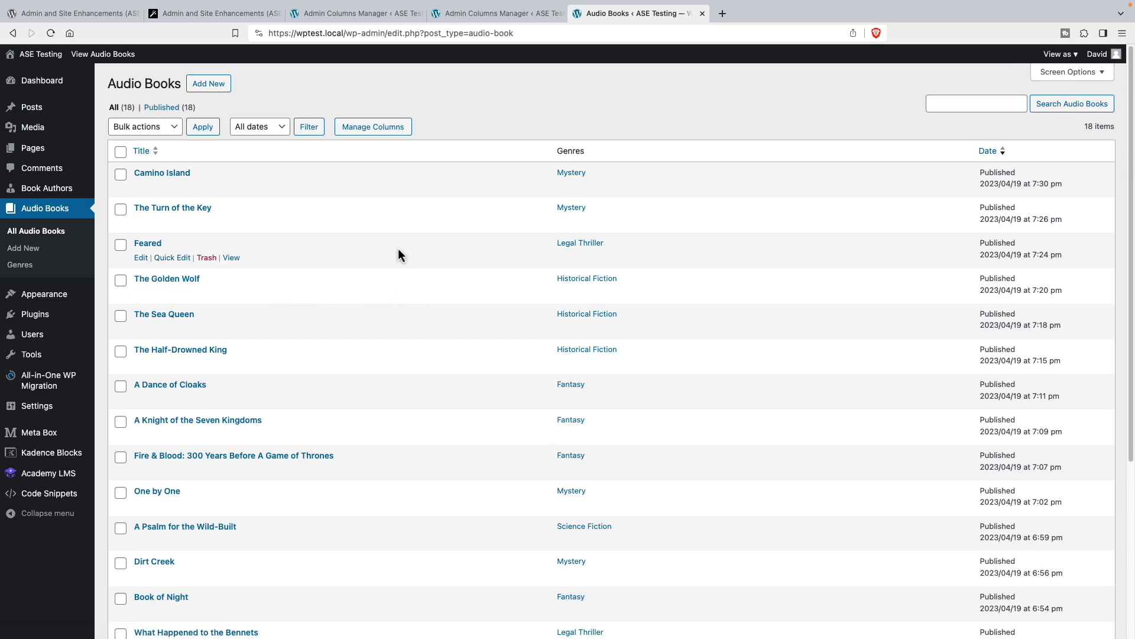
left_click(369, 127)
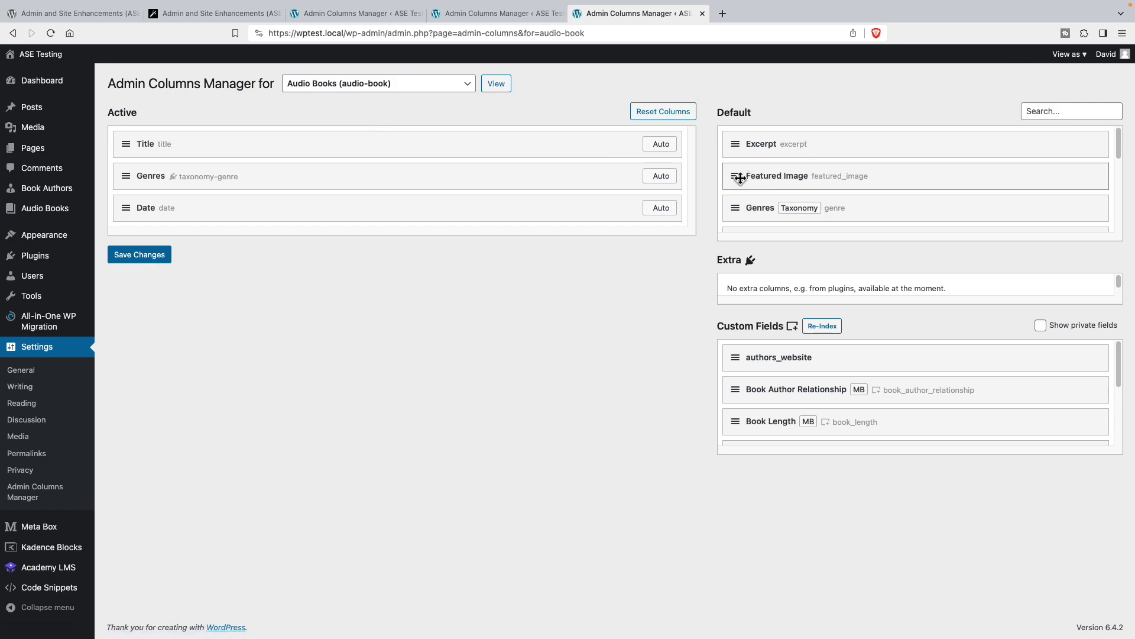
left_click_drag(736, 175, 129, 144)
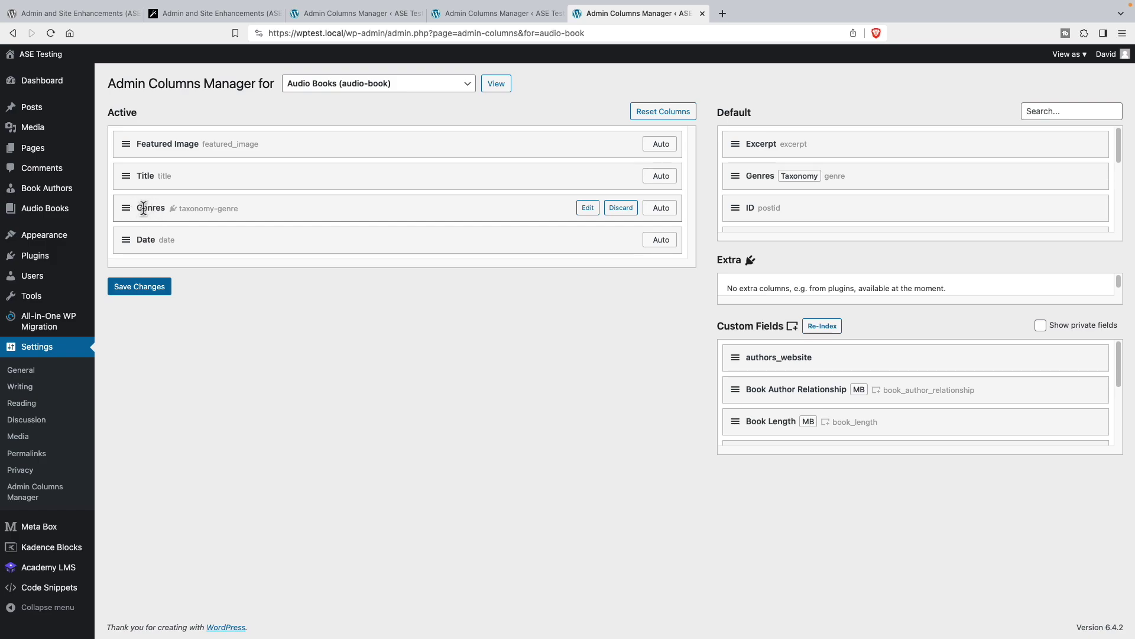
left_click_drag(736, 208, 329, 156)
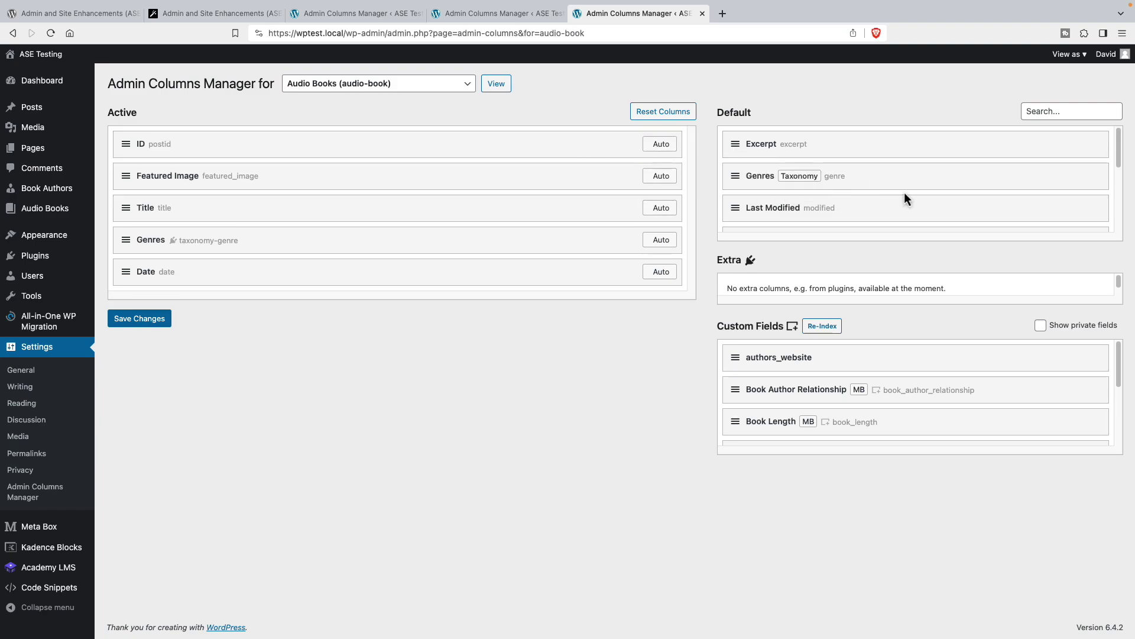
Add Reviewer Rating and Book Author Relationship to the active Audio Books columns and save
scroll(904, 193, "down", 1)
scroll(904, 193, "down", 3)
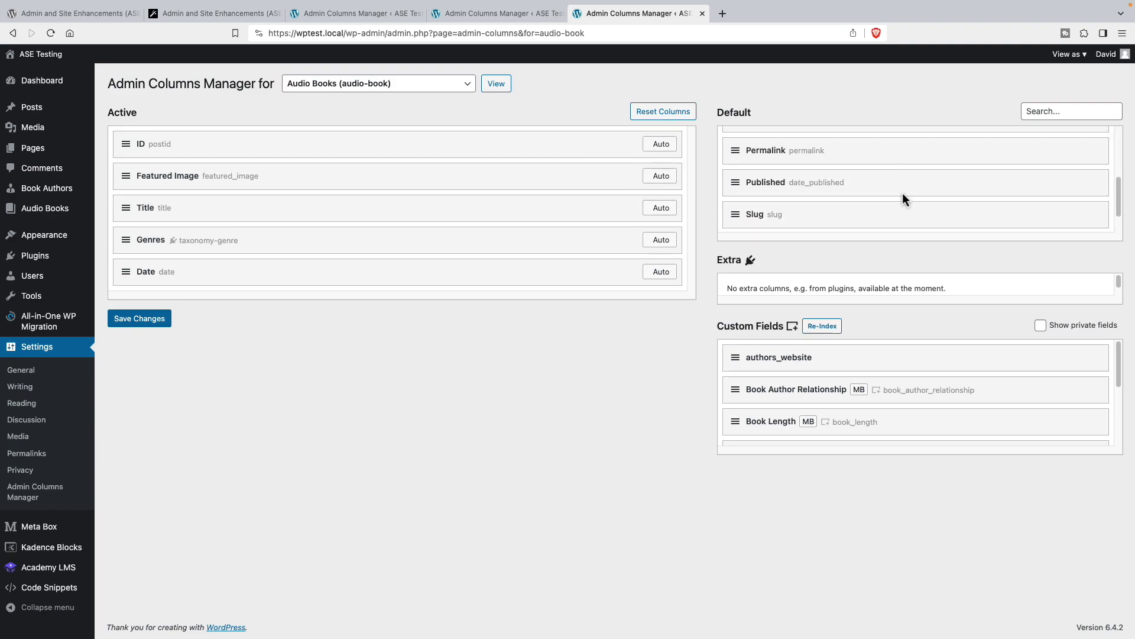
scroll(903, 196, "down", 1)
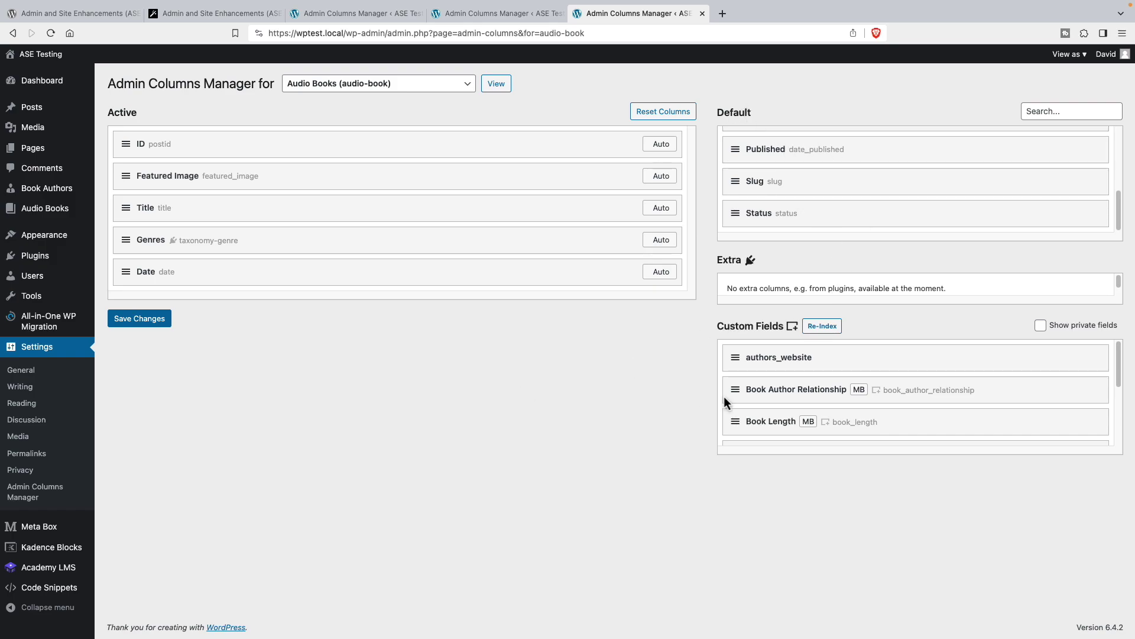
scroll(858, 400, "down", 1)
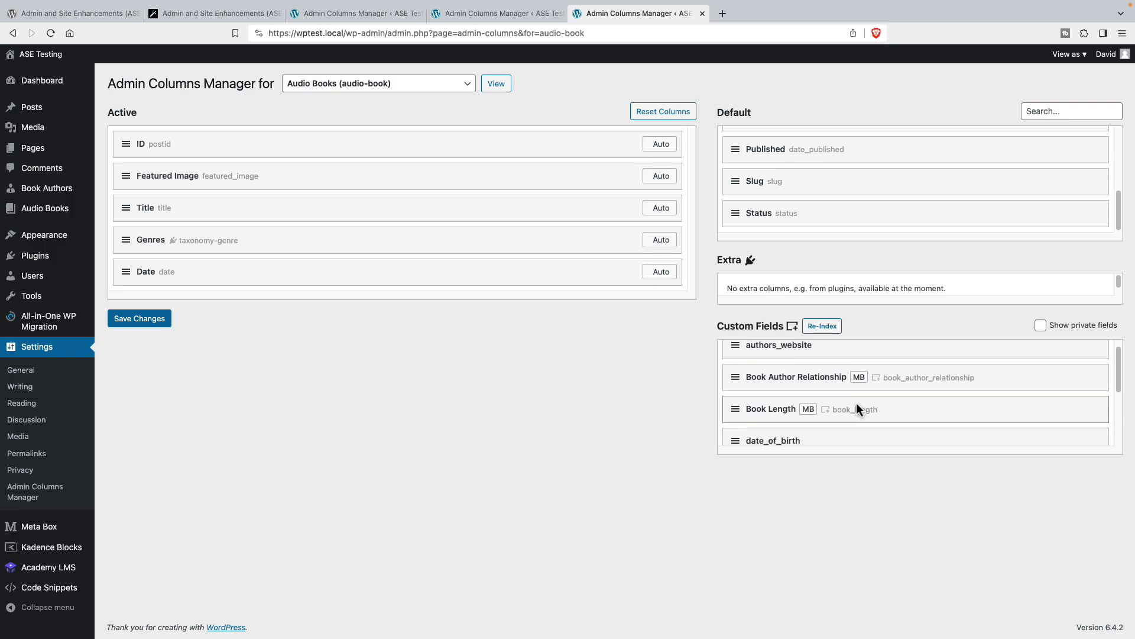
scroll(856, 403, "down", 5)
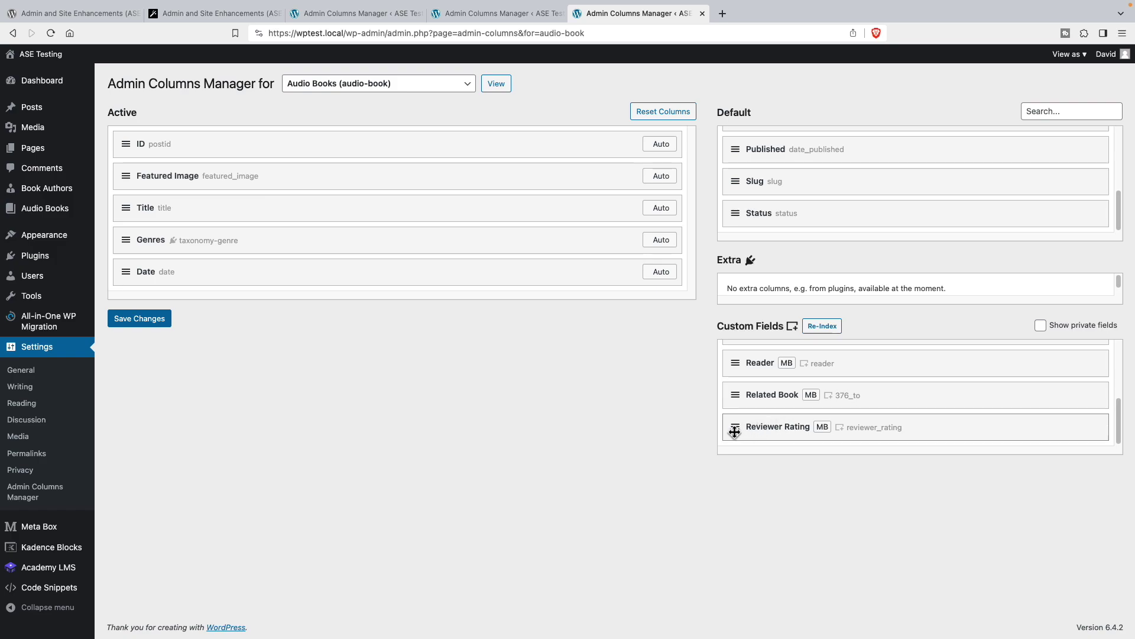
left_click_drag(734, 432, 237, 246)
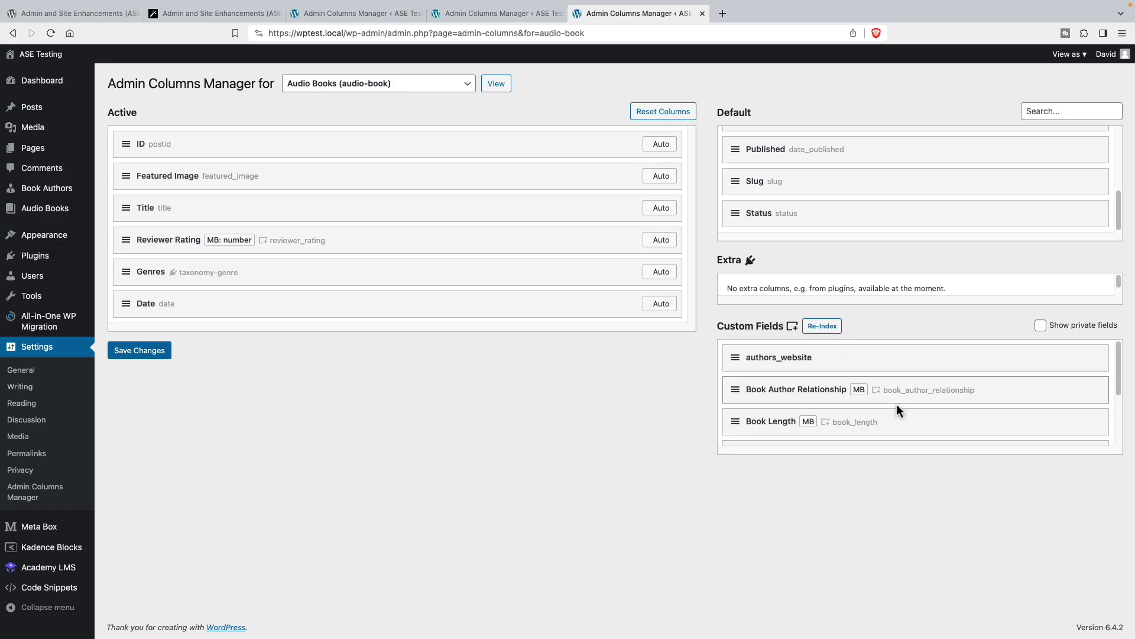
scroll(882, 421, "down", 1)
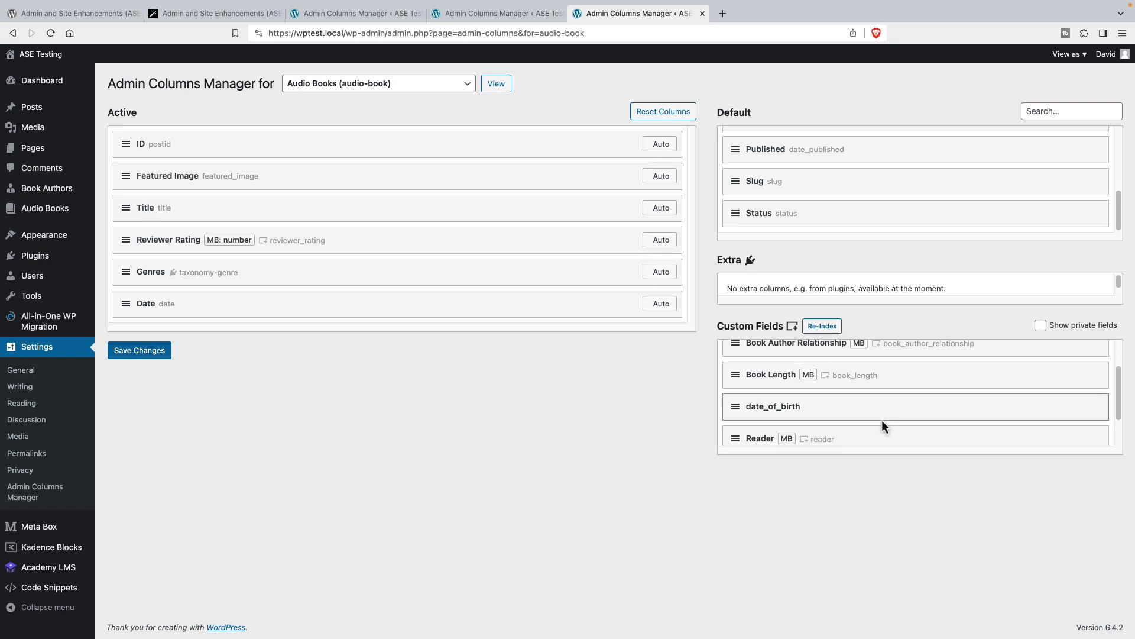
scroll(881, 419, "down", 1)
scroll(744, 432, "up", 2)
scroll(739, 435, "up", 1)
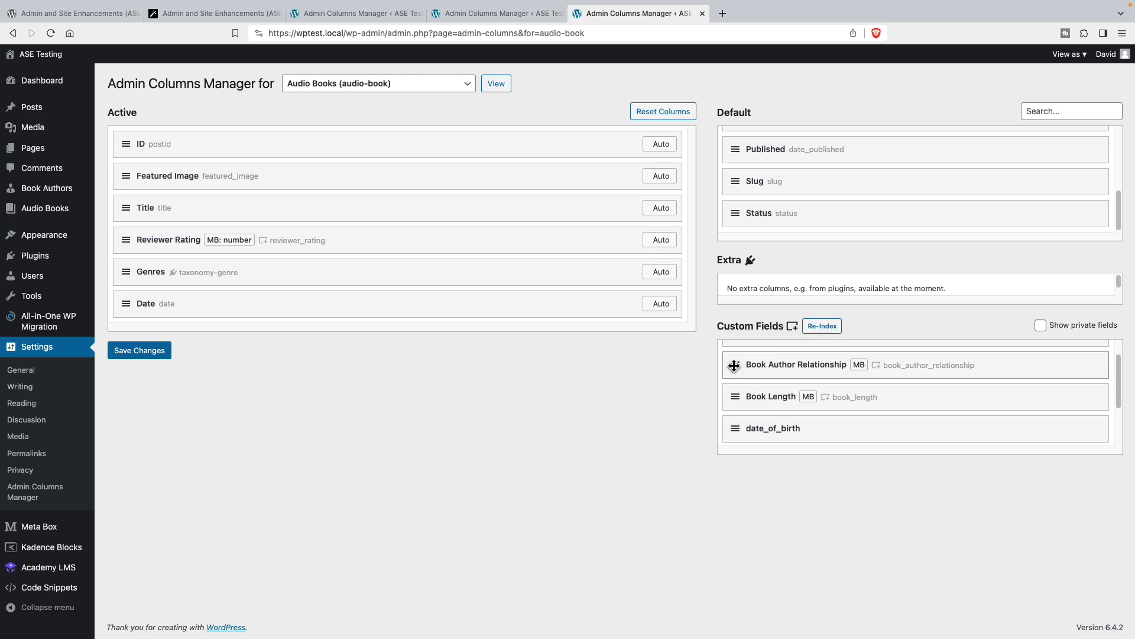
left_click_drag(734, 366, 236, 332)
left_click(141, 384)
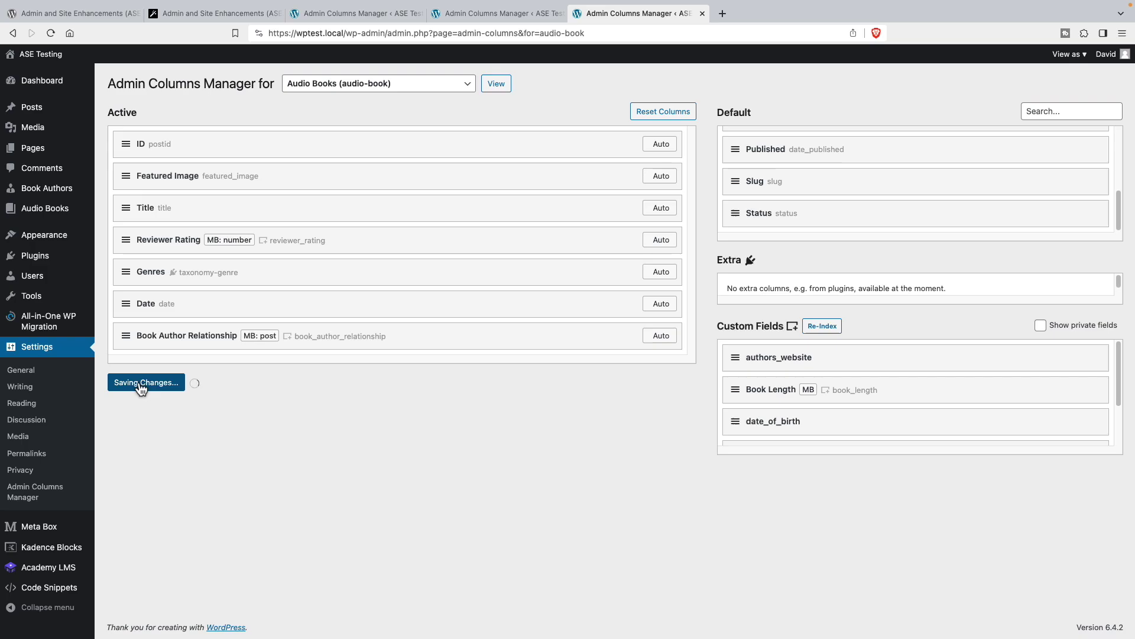
Review the Audio Books list with its new columns, then go to the Book Authors list
left_click(55, 214)
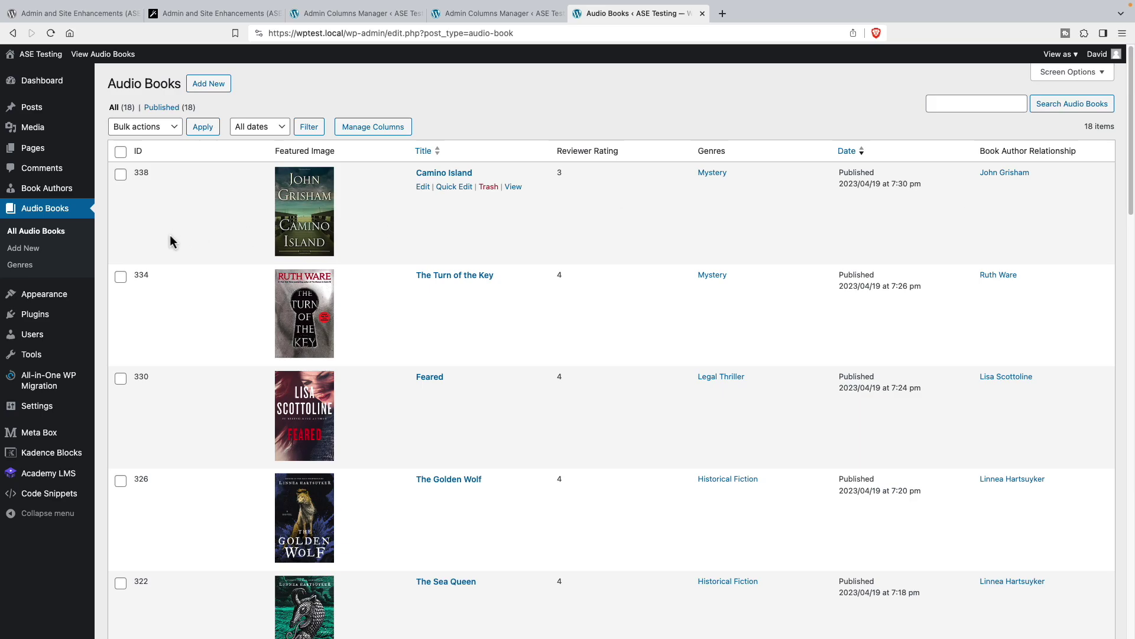
left_click(46, 193)
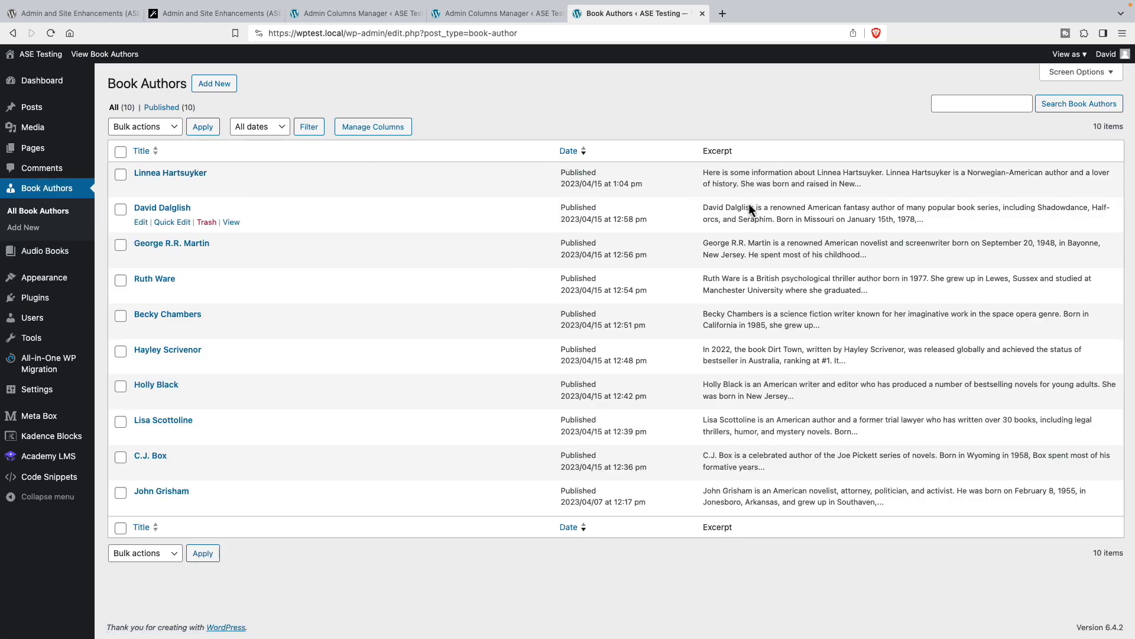
Add Featured Image first, Book Author Relationship and Social Media Sites, move Excerpt above Date, and save
left_click(373, 129)
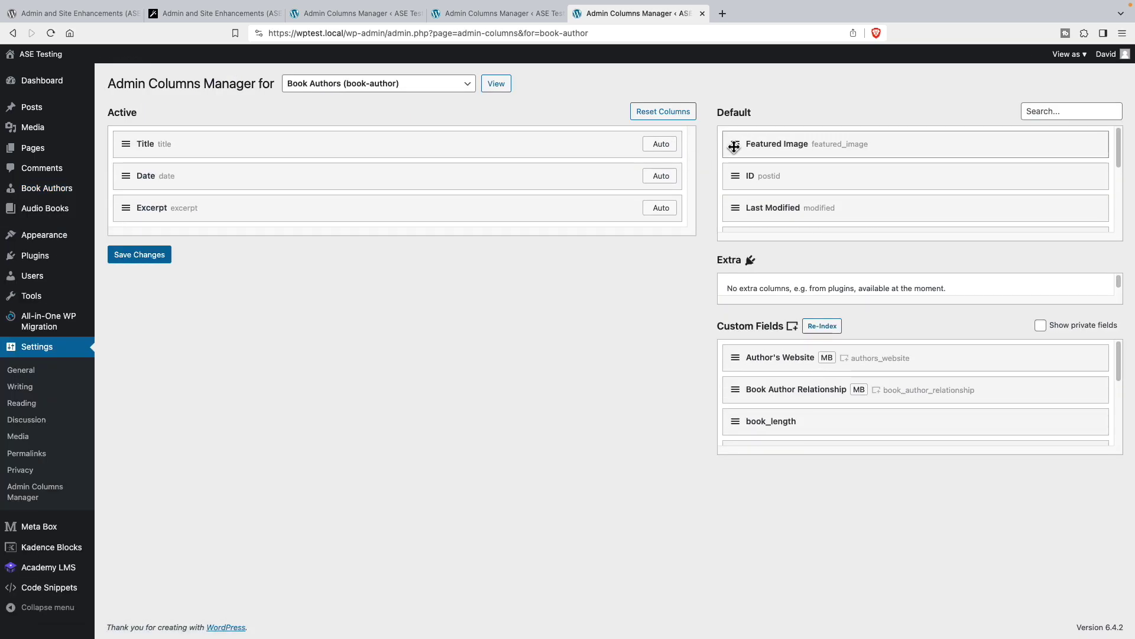
left_click_drag(735, 146, 174, 149)
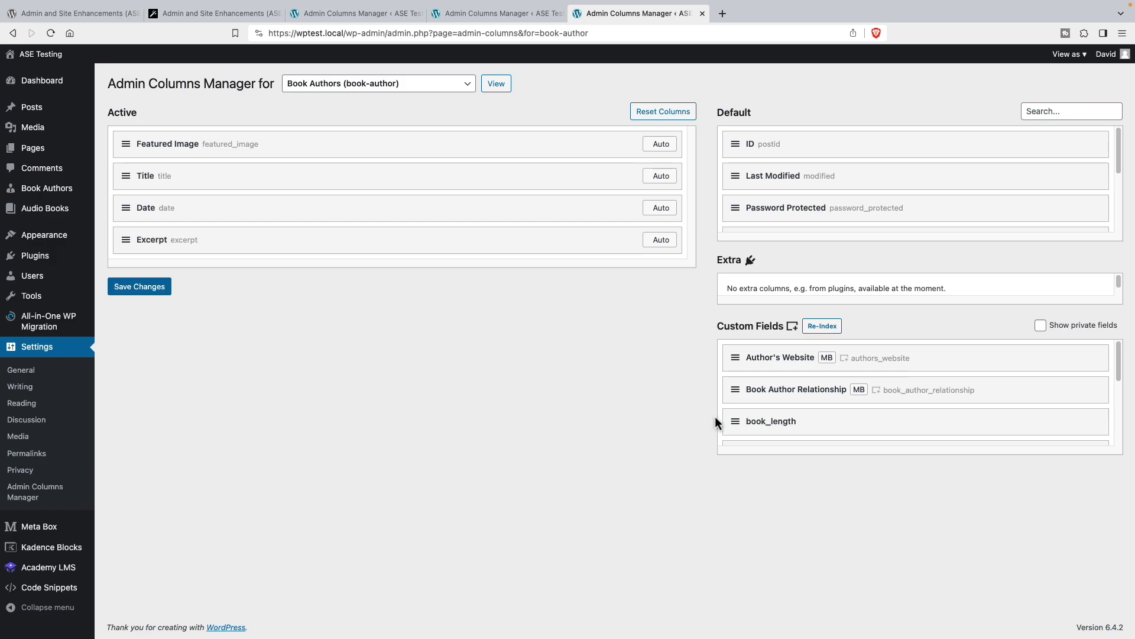
scroll(781, 414, "down", 1)
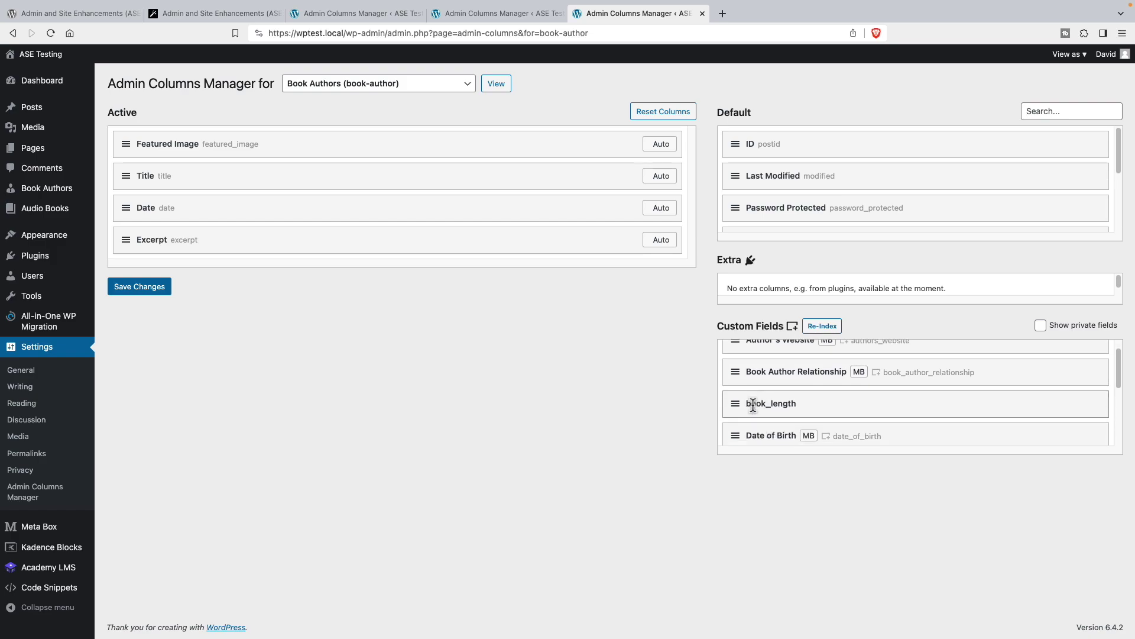
scroll(753, 406, "down", 3)
scroll(753, 406, "up", 4)
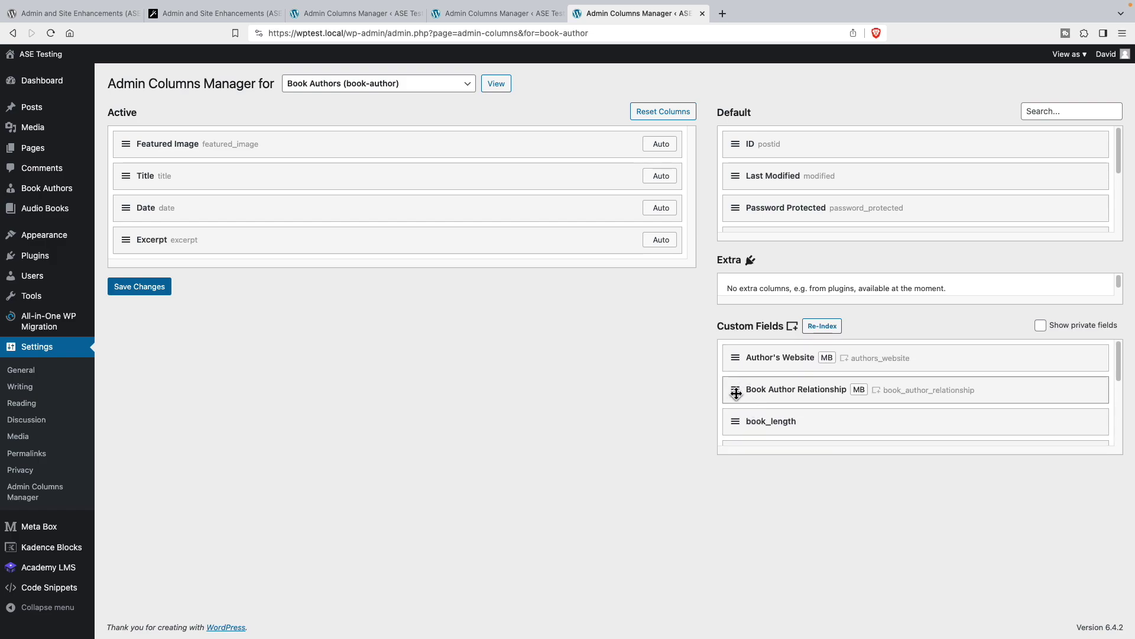
left_click_drag(736, 393, 136, 278)
left_click_drag(126, 240, 128, 208)
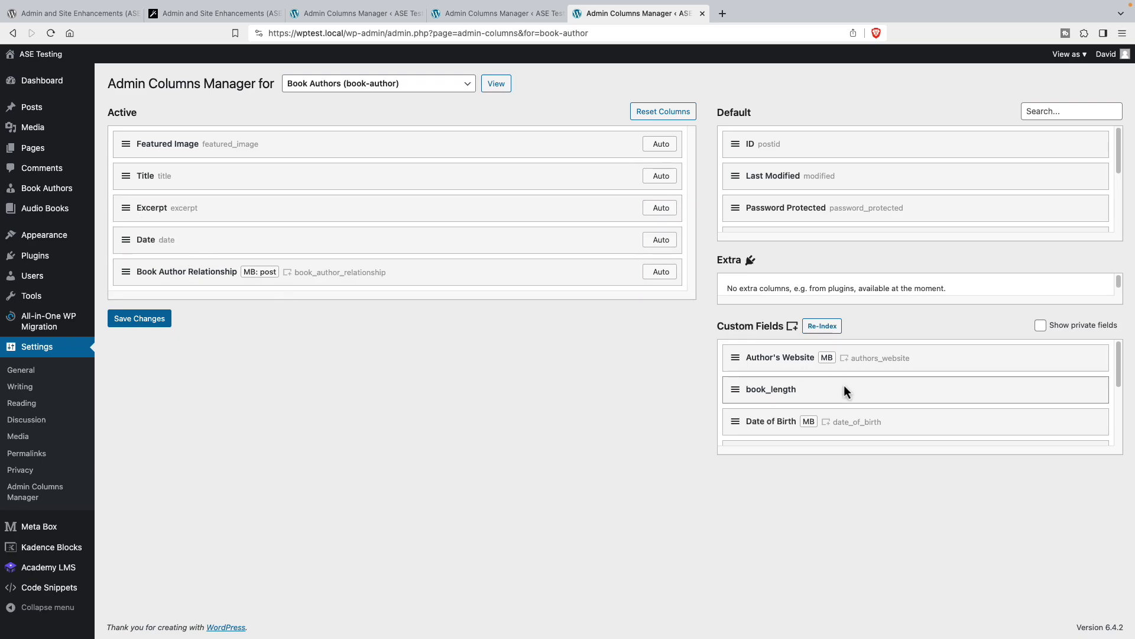
scroll(838, 385, "down", 5)
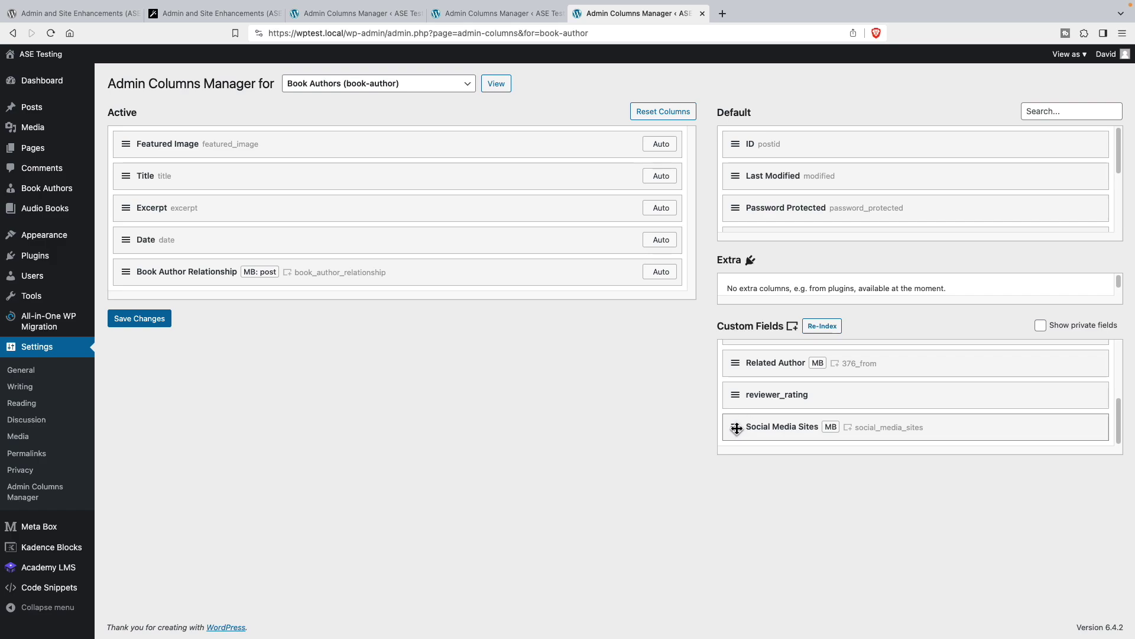
left_click_drag(736, 428, 147, 298)
left_click(149, 353)
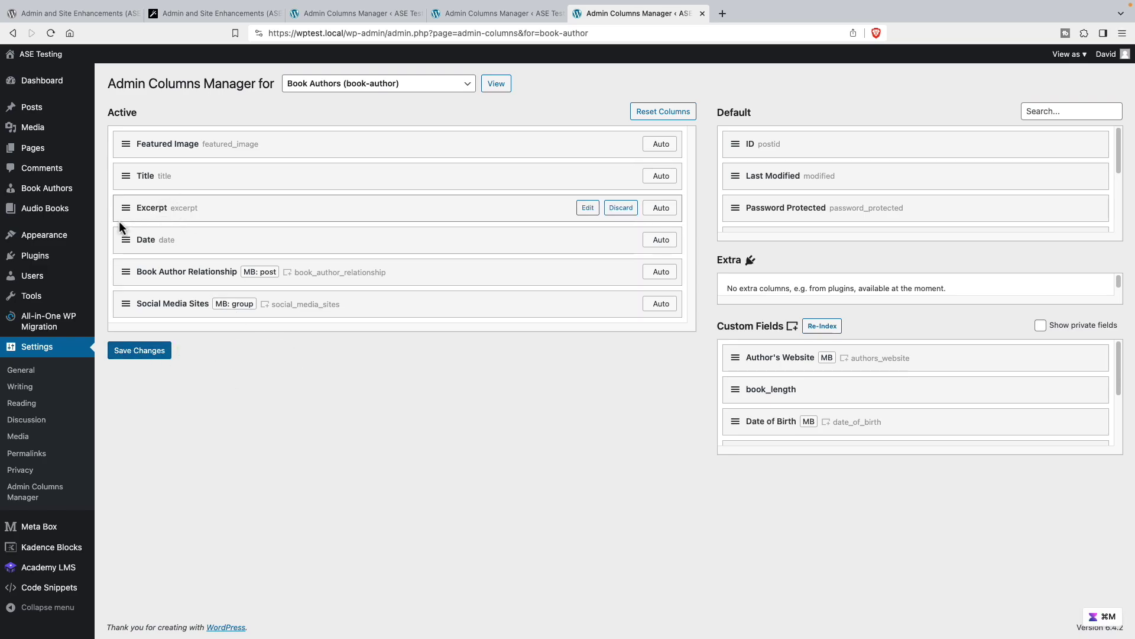
Return to Book Authors and expand the first and third authors' Social Media Sites entries
left_click(40, 196)
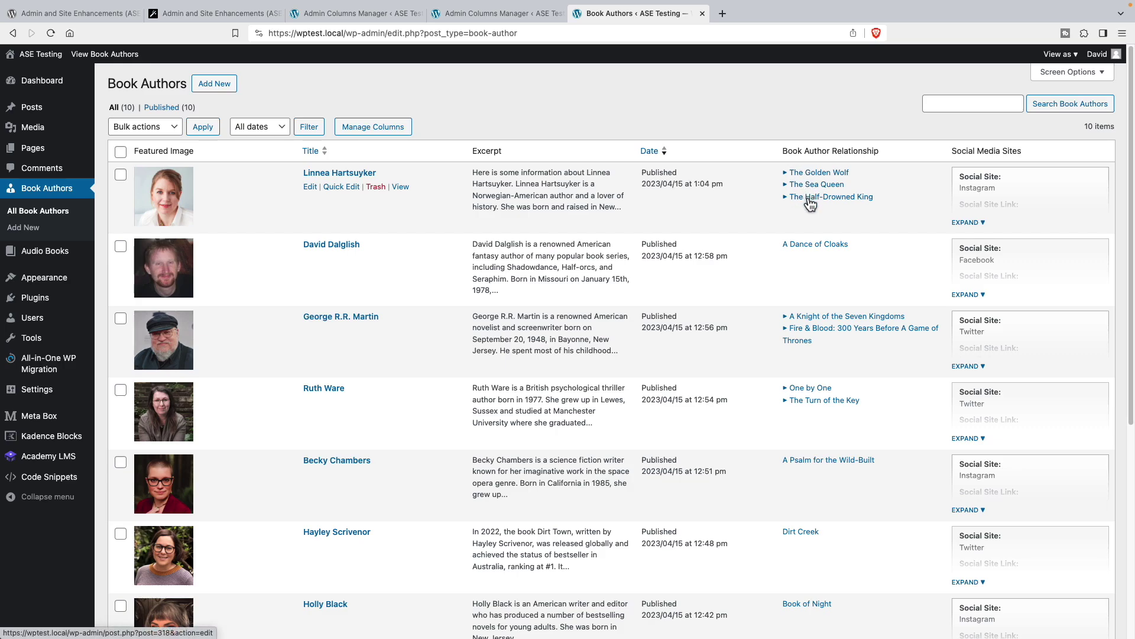
mouse_move(45, 254)
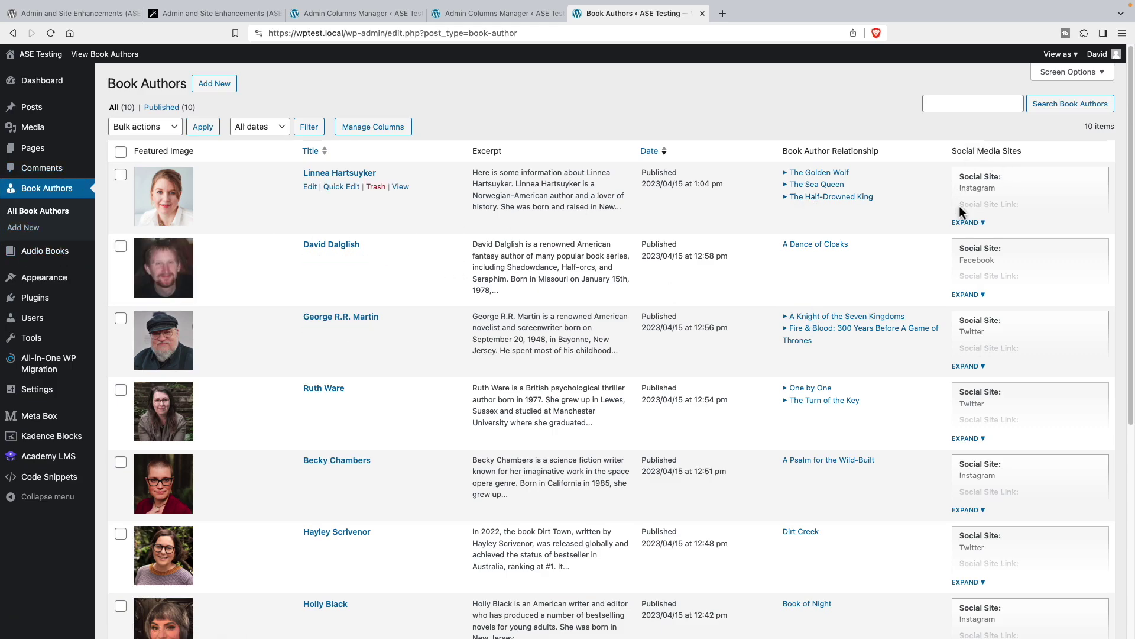
left_click(984, 223)
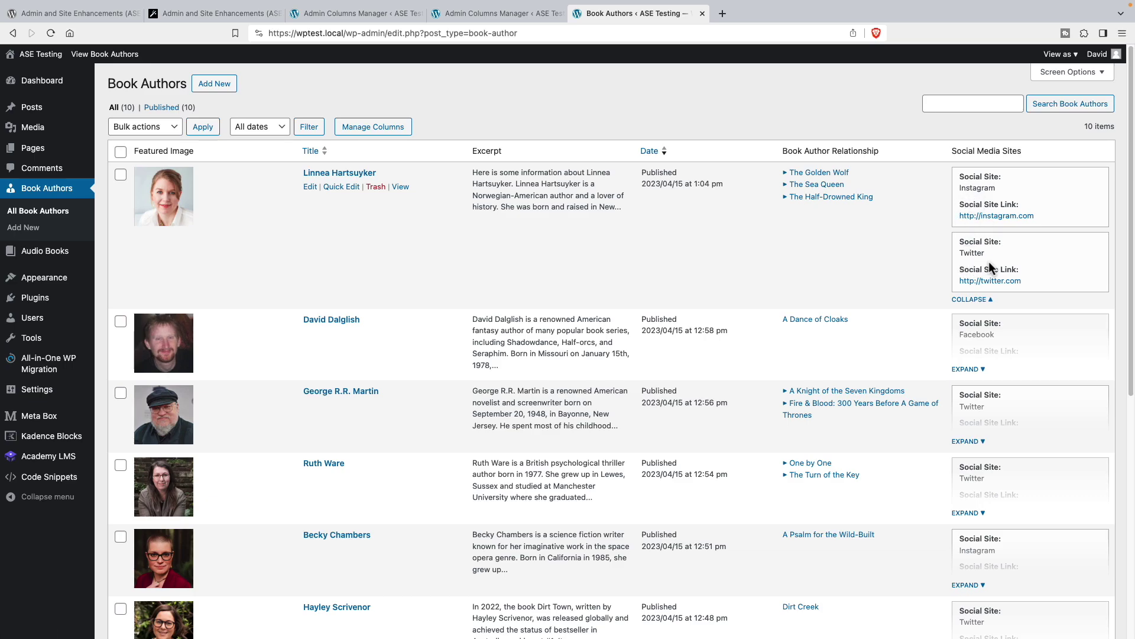
scroll(965, 291, "down", 1)
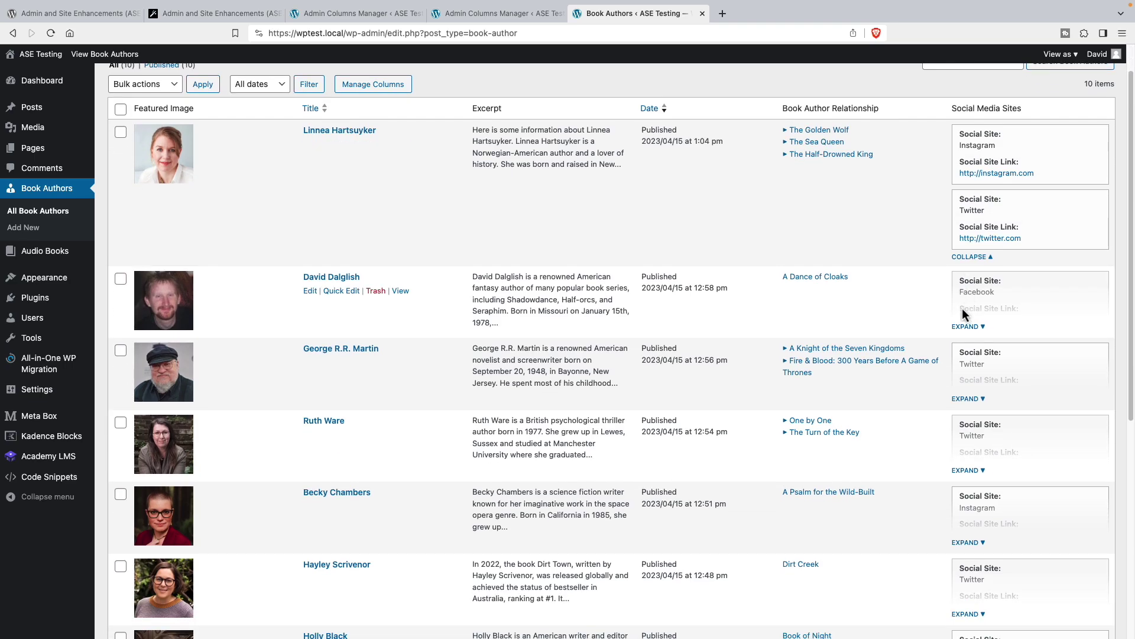
left_click(977, 398)
scroll(977, 399, "down", 2)
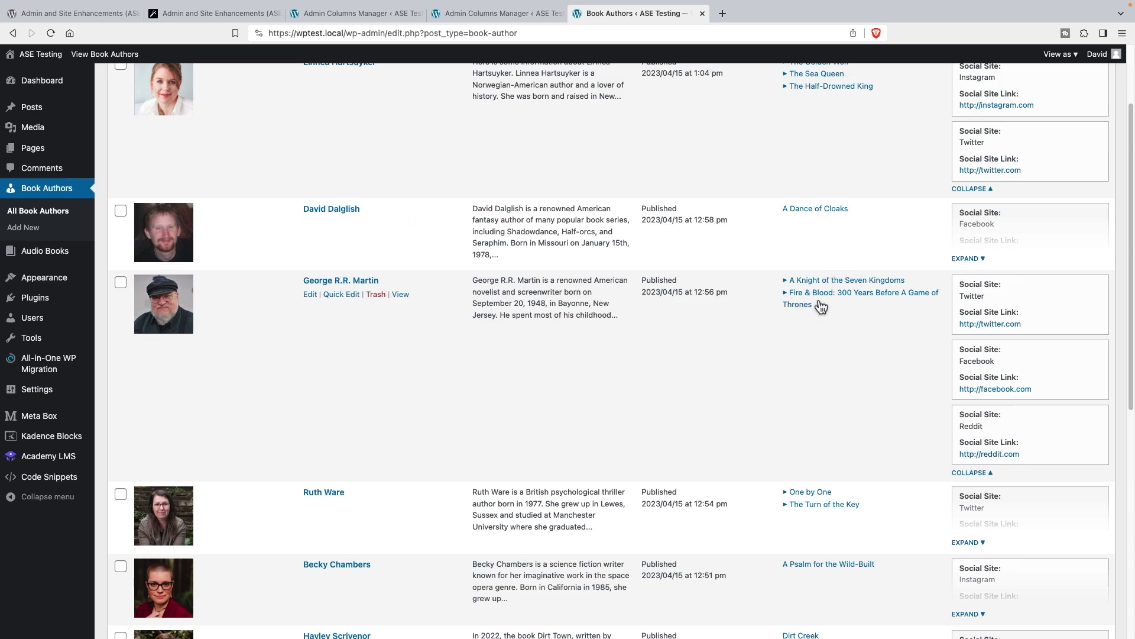
scroll(298, 272, "up", 2)
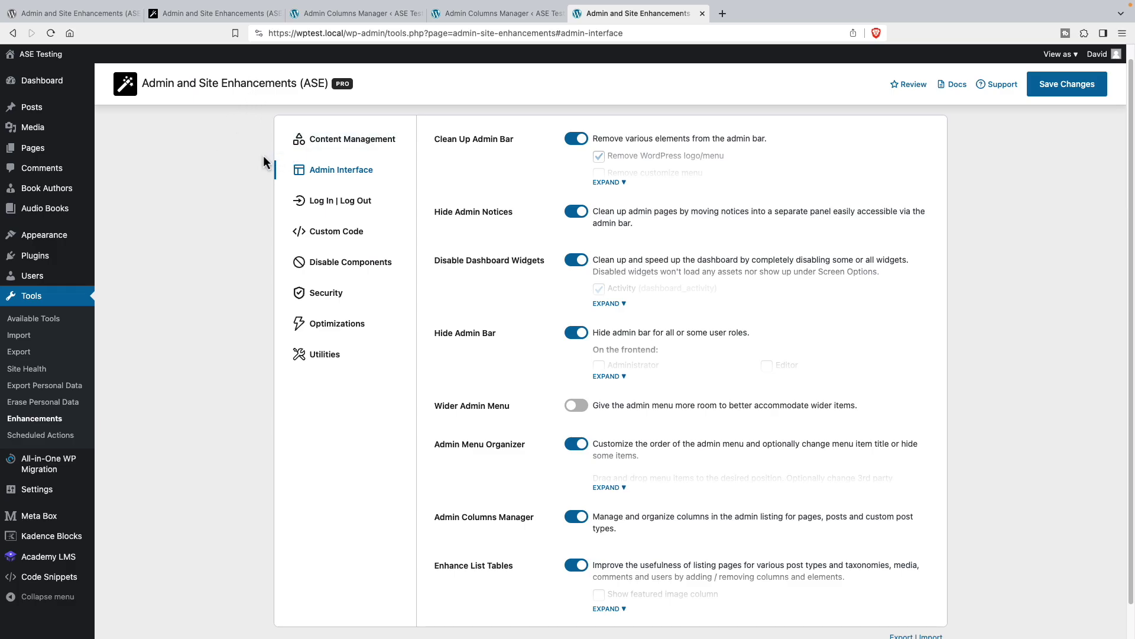
Review the ASE Admin Interface settings, then switch to the wpase.com browser tab
scroll(234, 165, "down", 1)
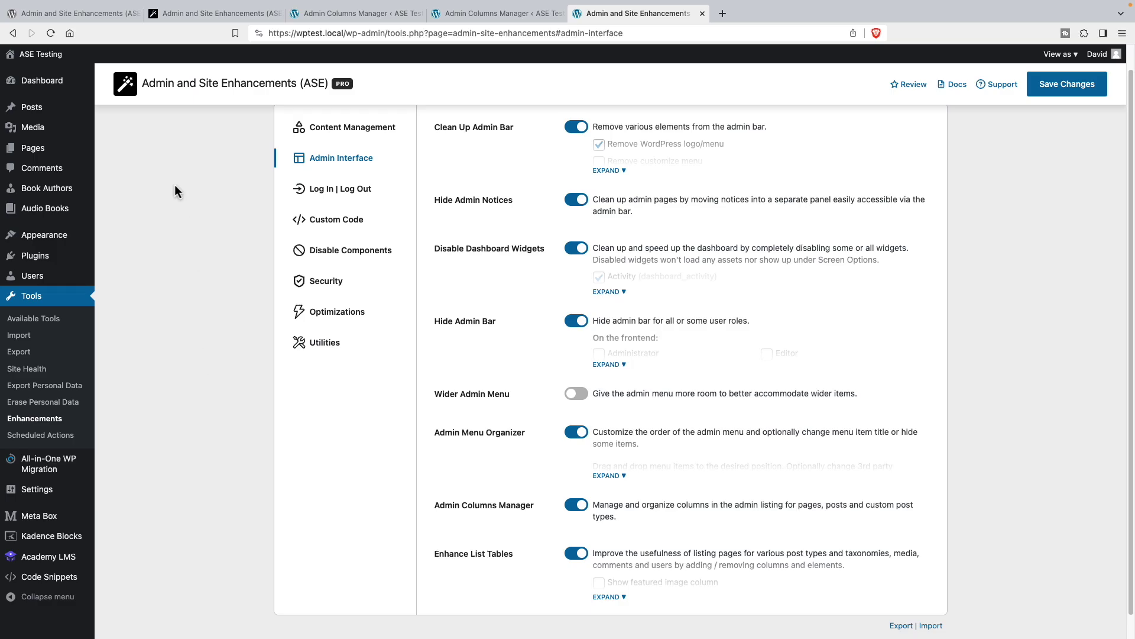
left_click(174, 11)
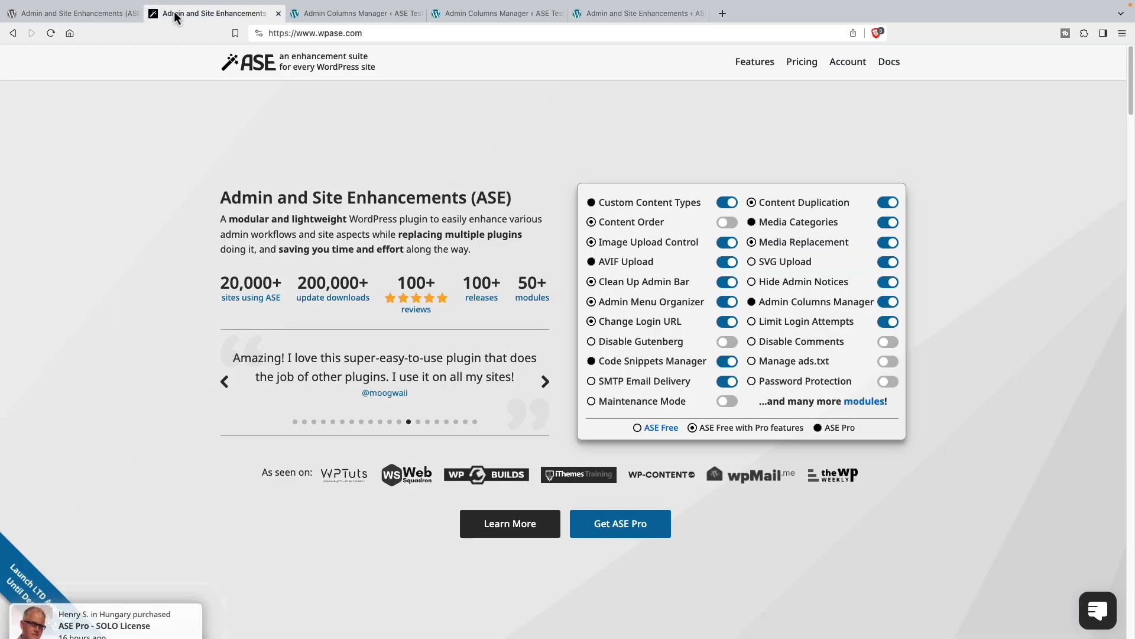
Go to the Features page on wpase.com
left_click(755, 62)
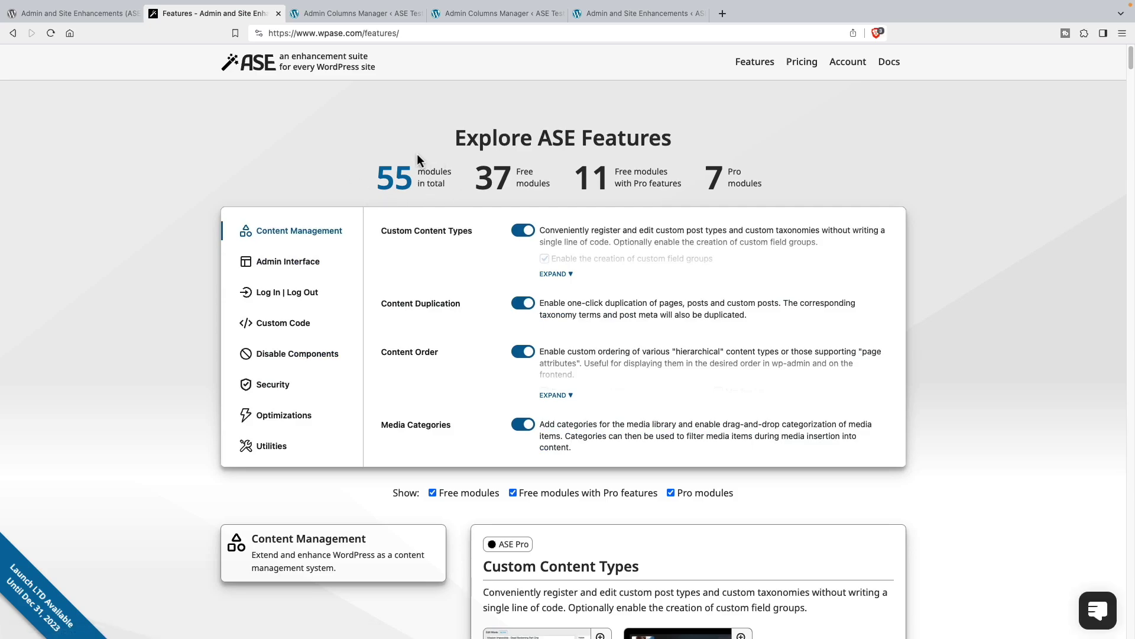